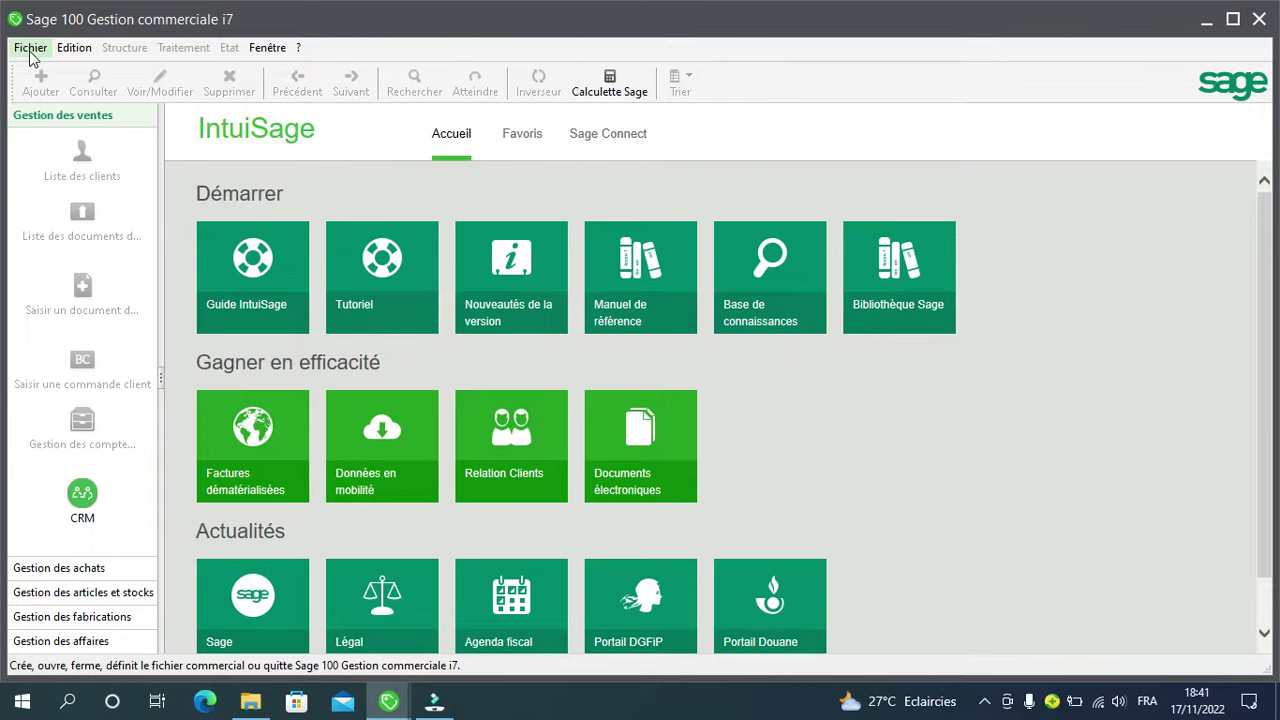
Step: Start a new file and choose to create a new accounting file
click(33, 50)
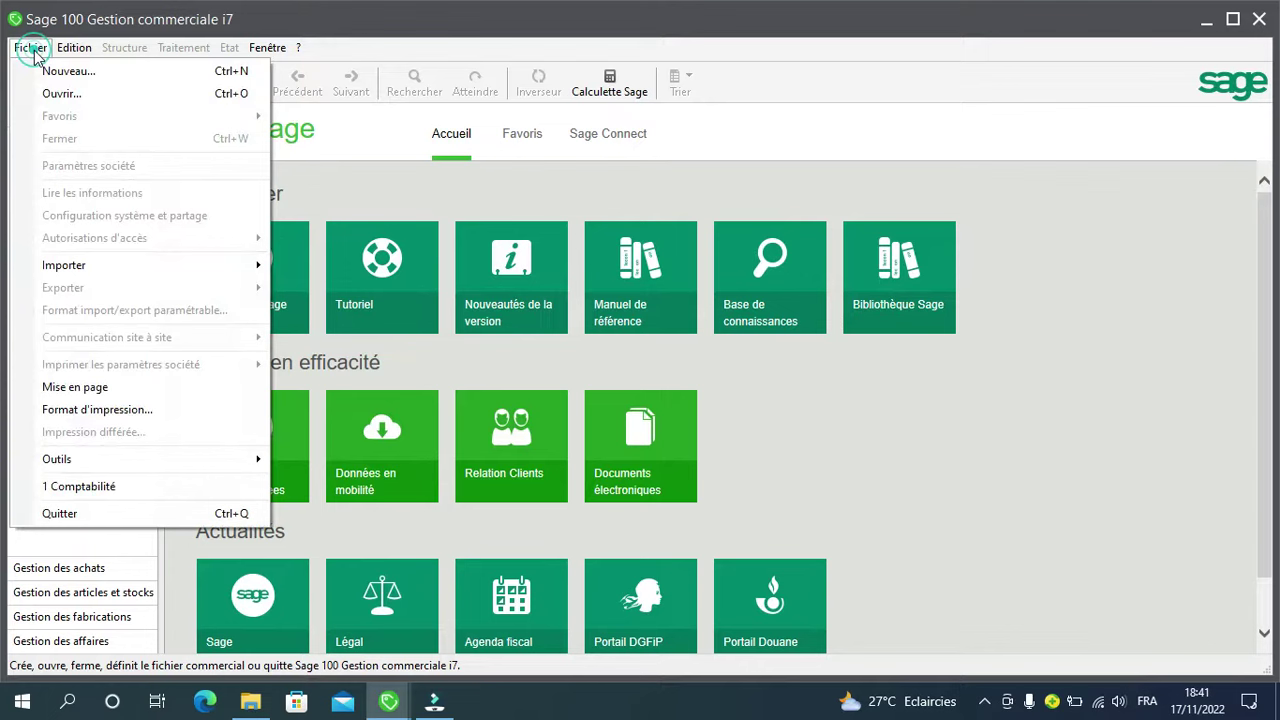
click(45, 75)
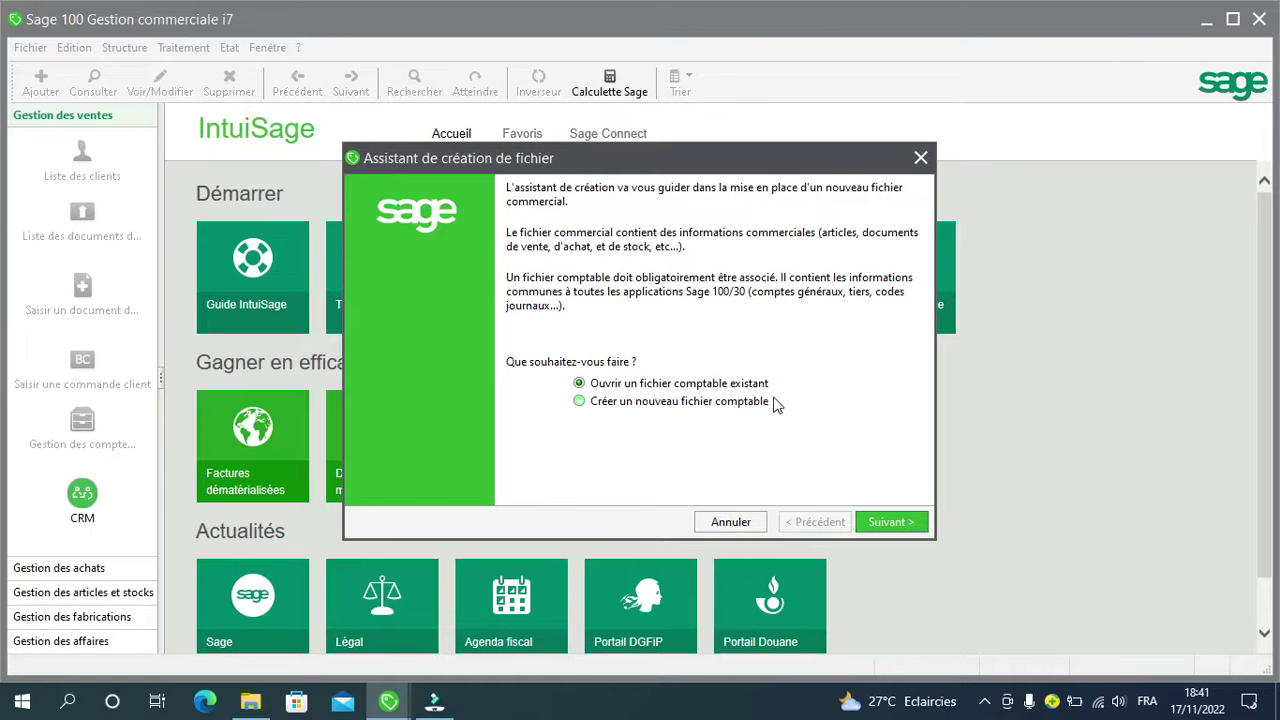
click(583, 405)
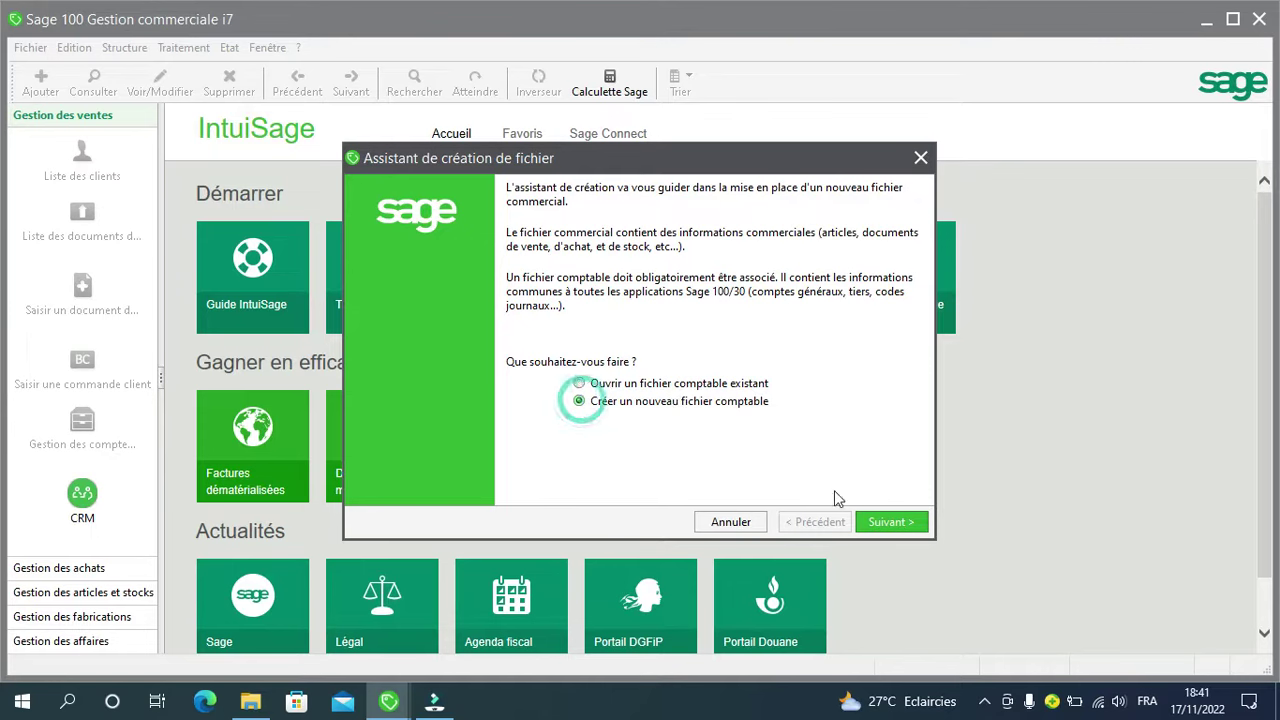
click(885, 522)
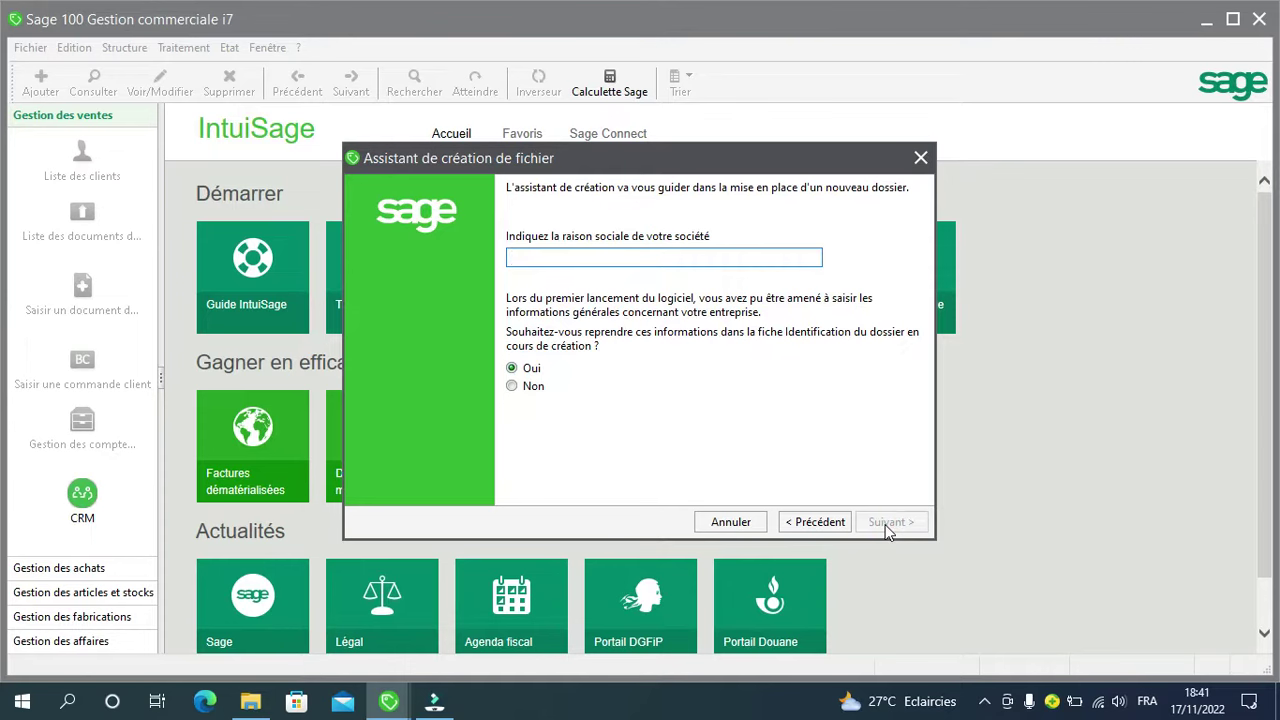
Step: Enter DEV COMPTABILITE as the company name
text(A)
key(BackSpace)
text(DEV COMPTABILIT)
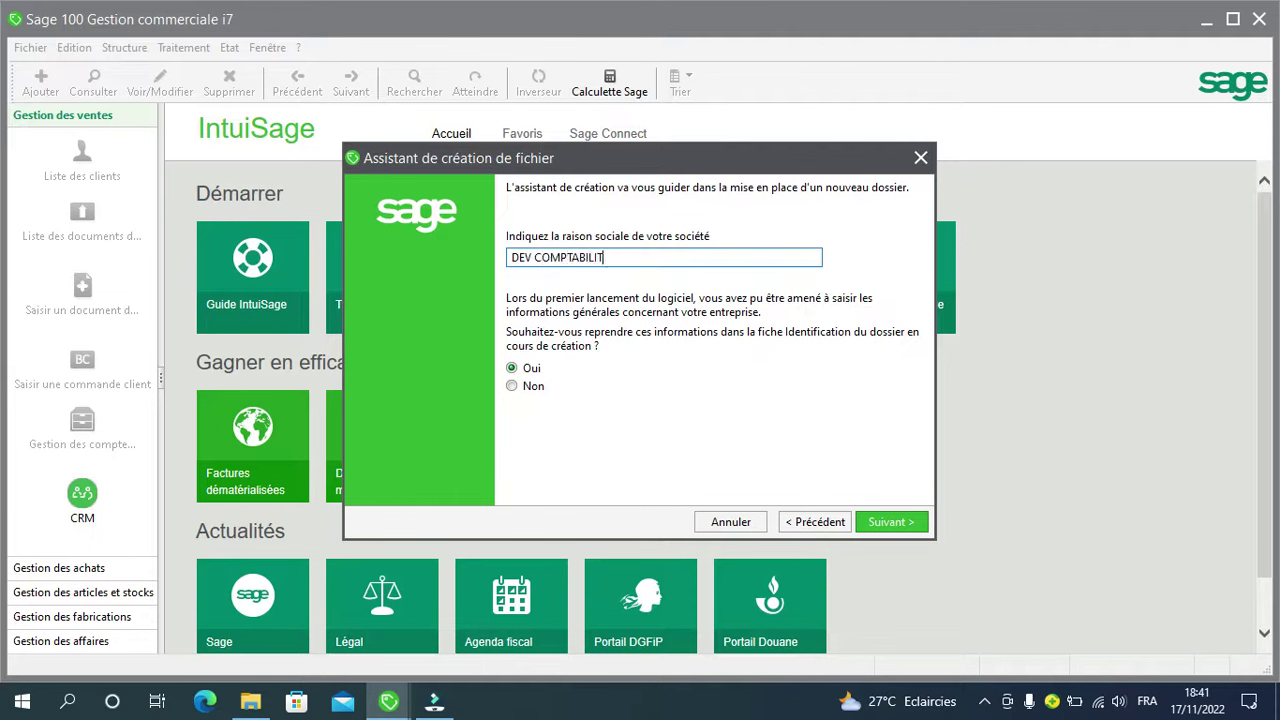
text(E)
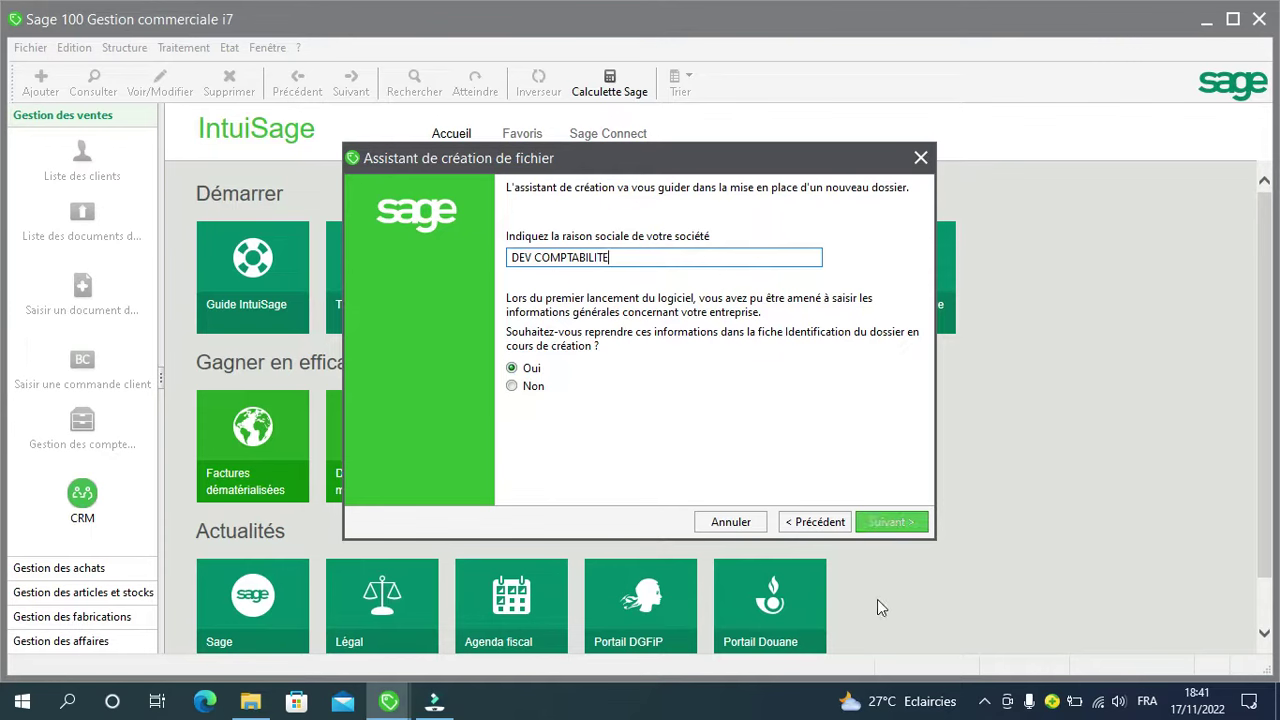
Step: Enter PRESTATION DE SERVICE as the company activity
click(877, 530)
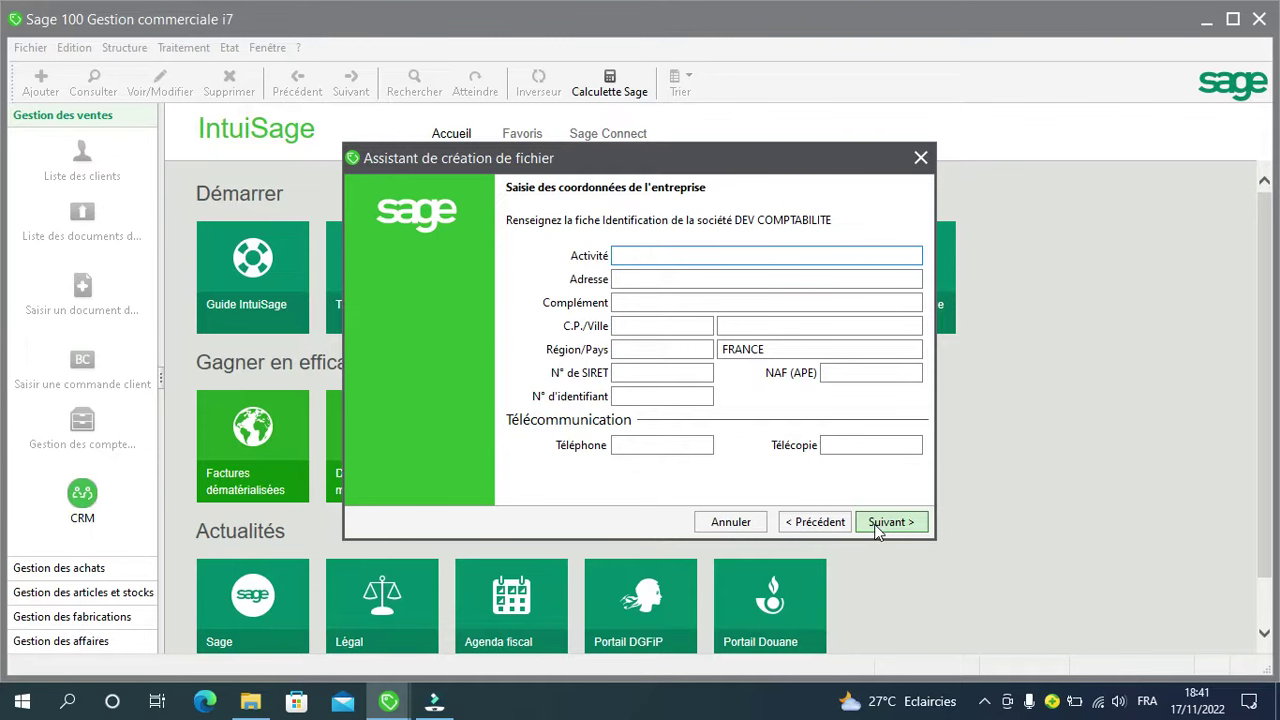
text(PRESTATIOND)
key(BackSpace)
text(DE SERVICE)
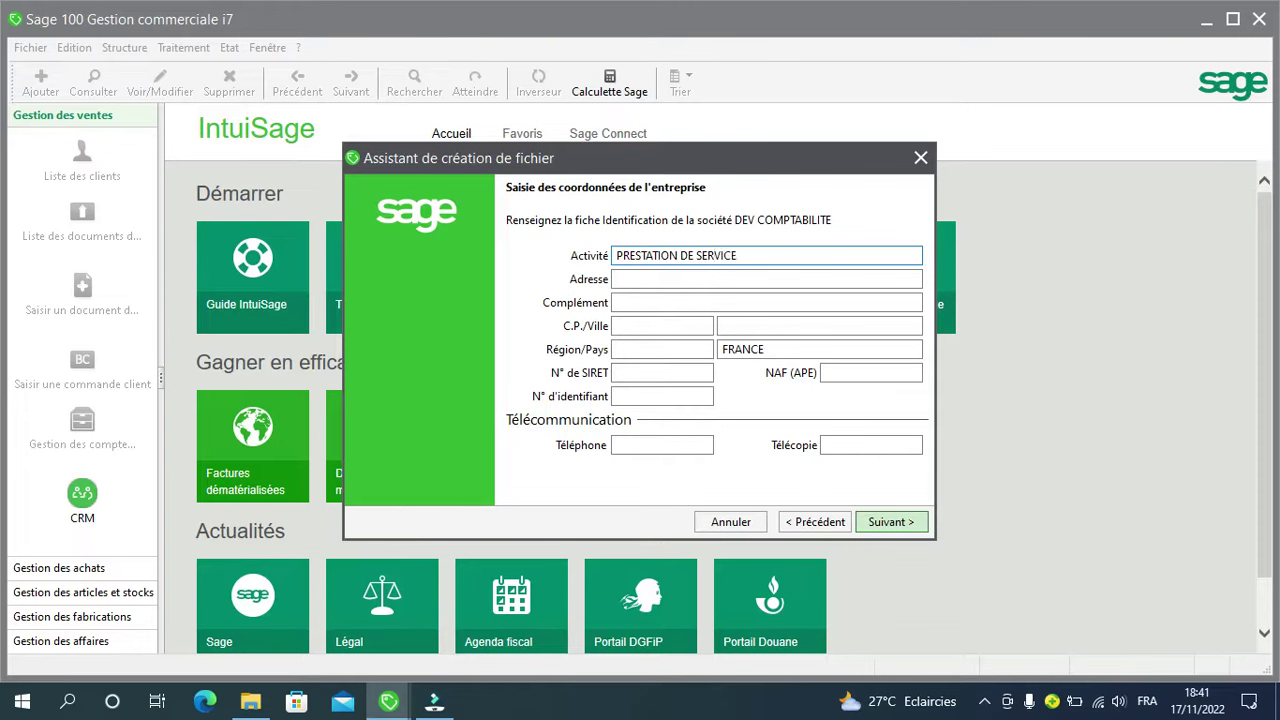
Step: Fill in the company's street address and address complement
click(672, 281)
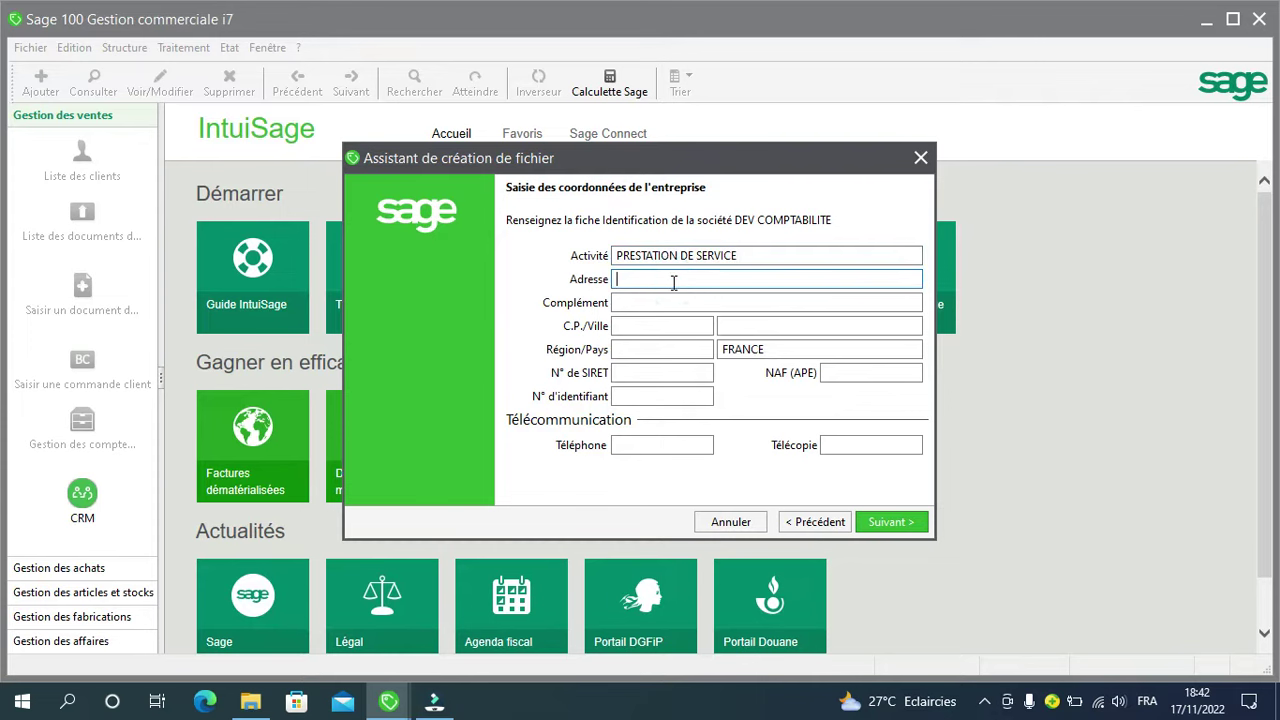
text(RU)
text(E )
text(DE G)
key(BackSpace)
key(BackSpace)
key(BackSpace)
key(BackSpace)
text(AKWA)
click(663, 305)
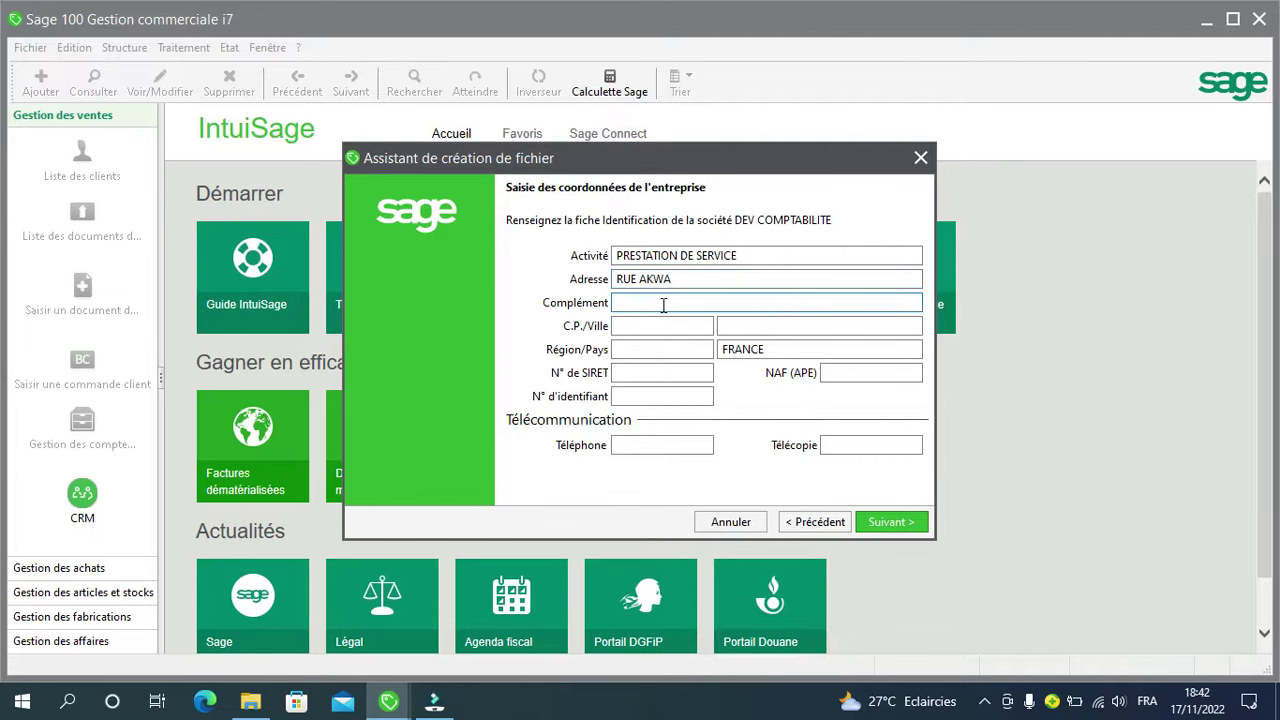
text(EN FACE BOULANGERIE SAKER)
Step: Enter the company's postal code and city
click(677, 325)
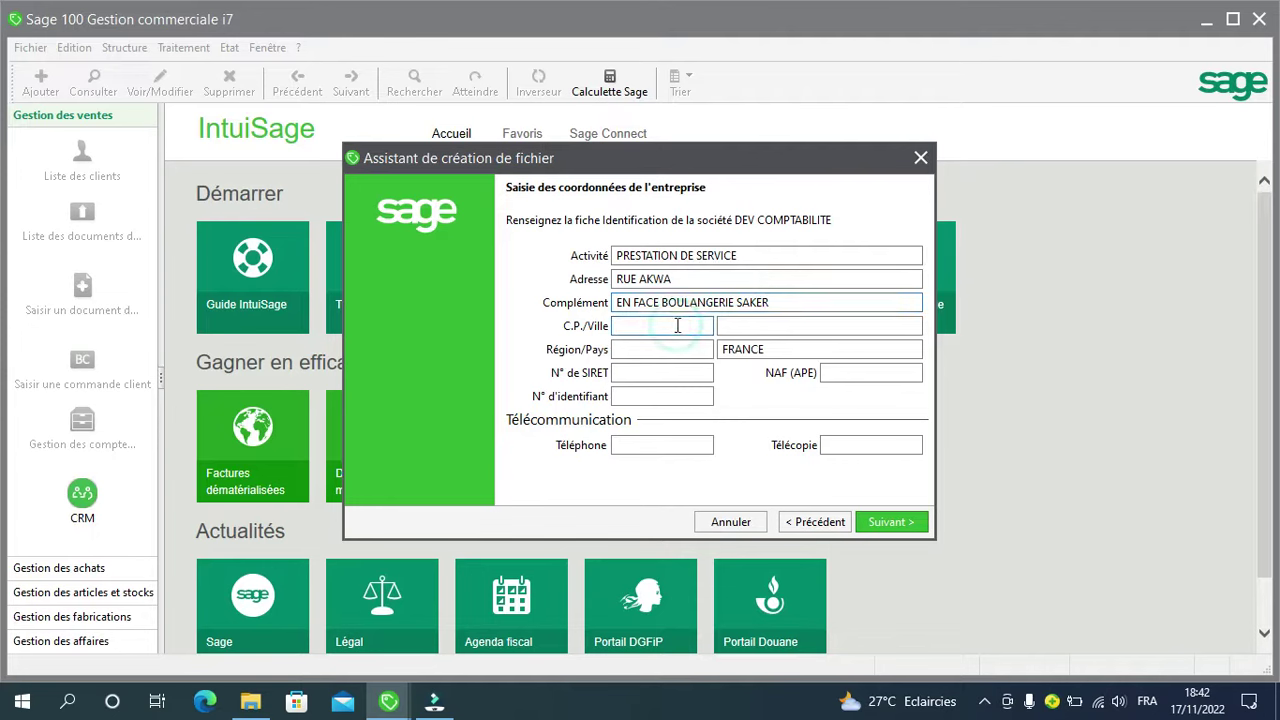
text(BT)
key(BackSpace)
text(P)
key(Tab)
text(VILLE)
key(BackSpace)
key(BackSpace)
key(BackSpace)
key(BackSpace)
key(BackSpace)
text(D)
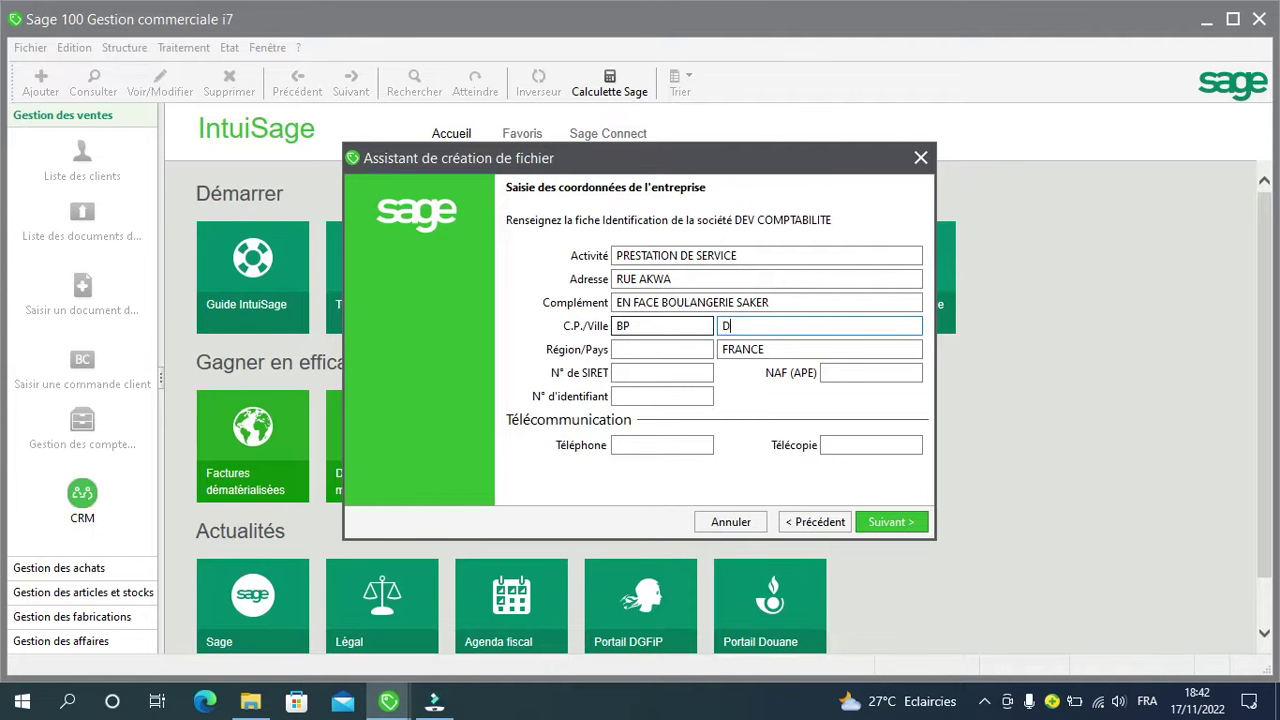
text(OUALA)
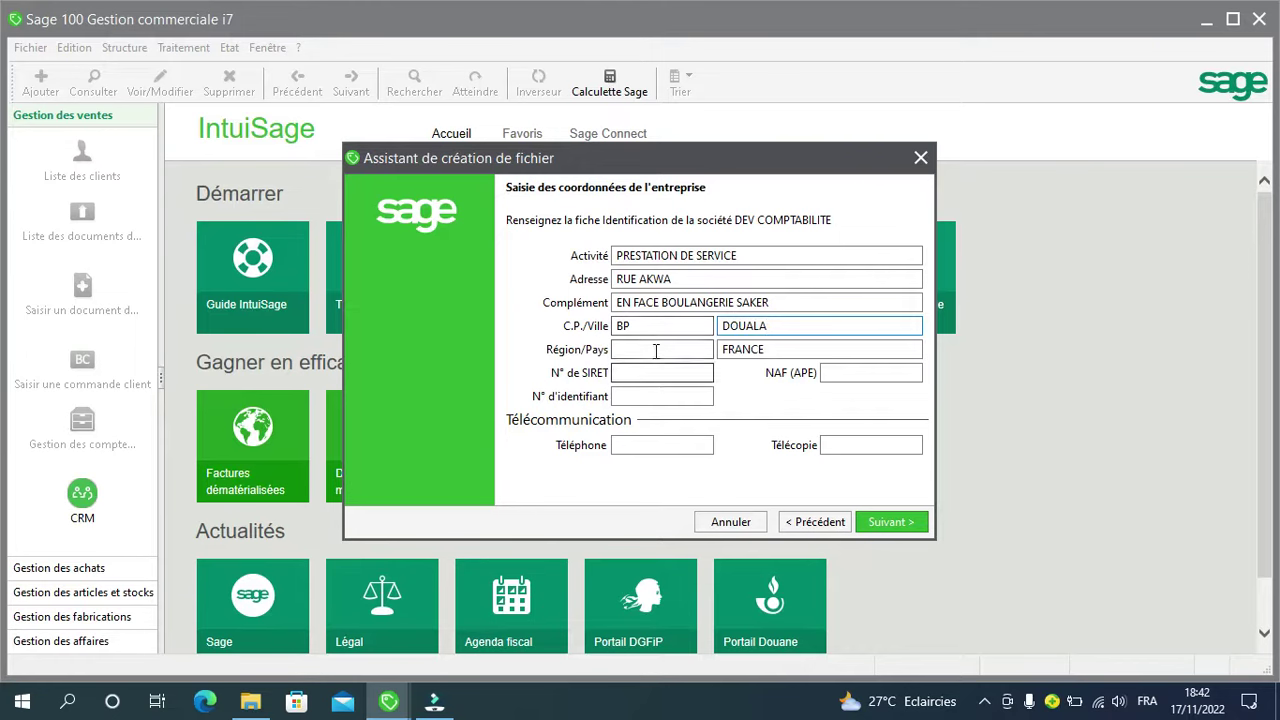
Step: Replace FRANCE with CAMEROUN as the country and enter the company phone number
click(787, 351)
double_click(771, 349)
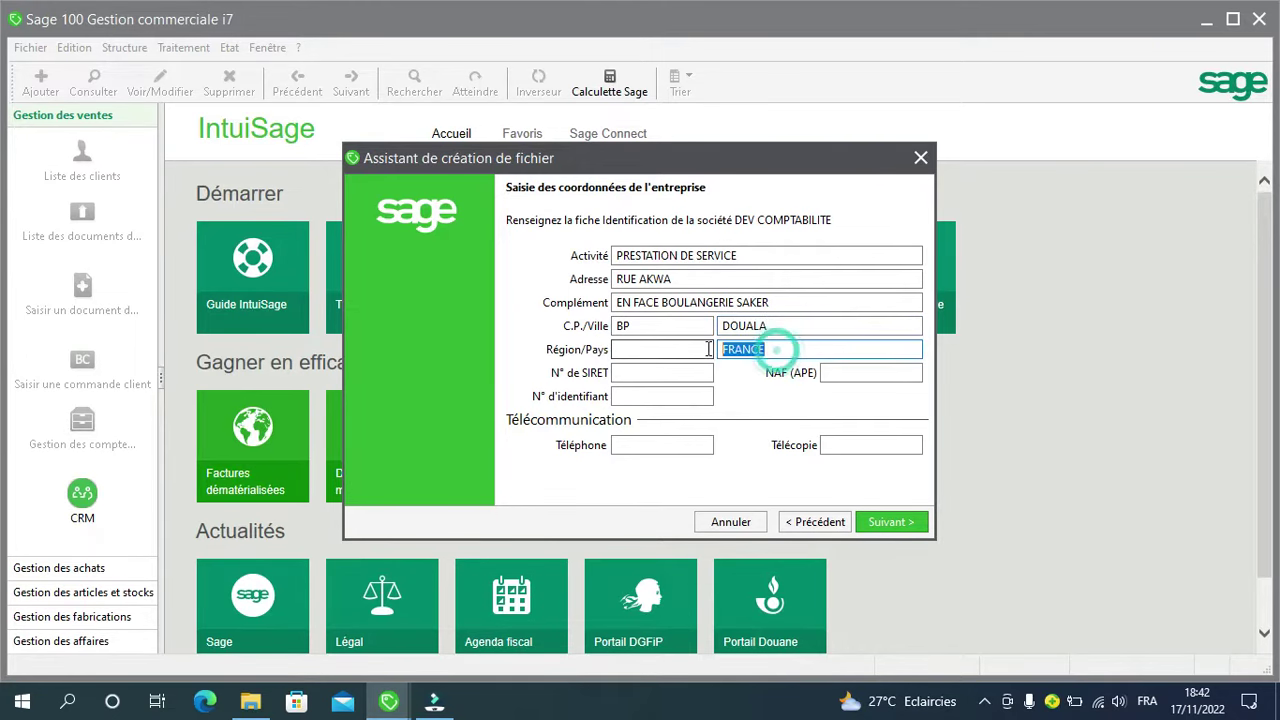
text(CAMEROUN)
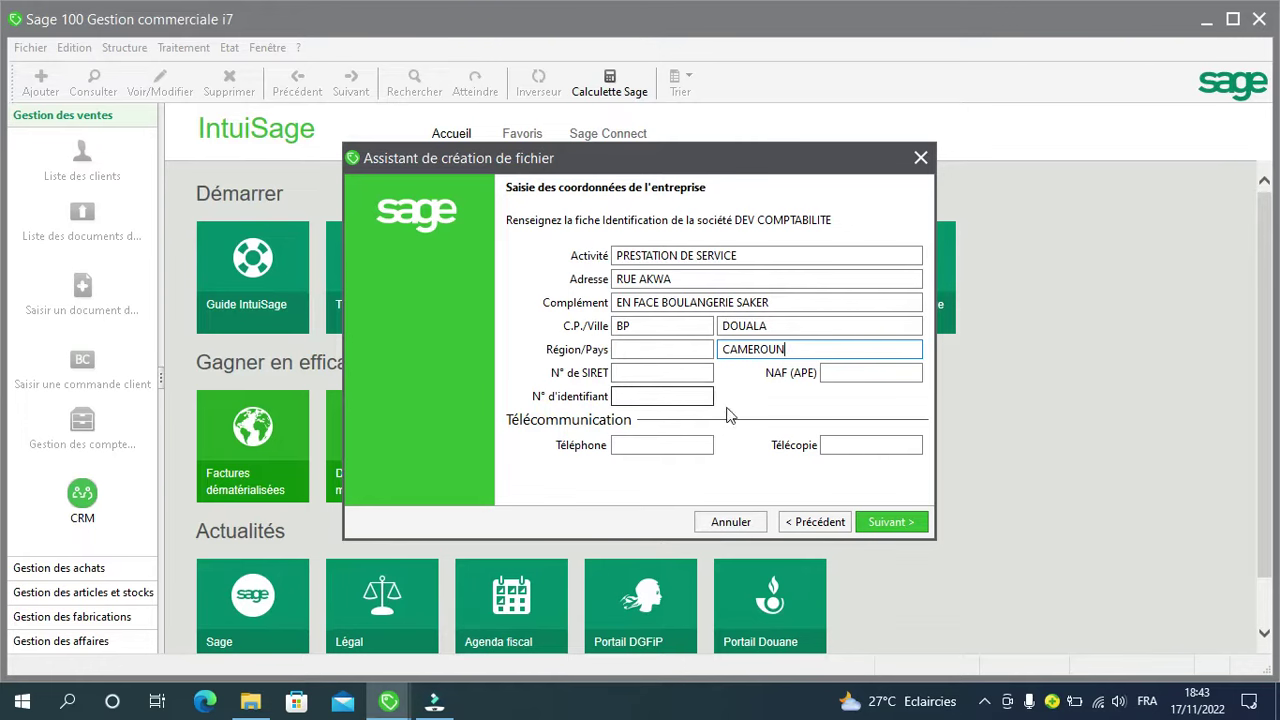
click(653, 395)
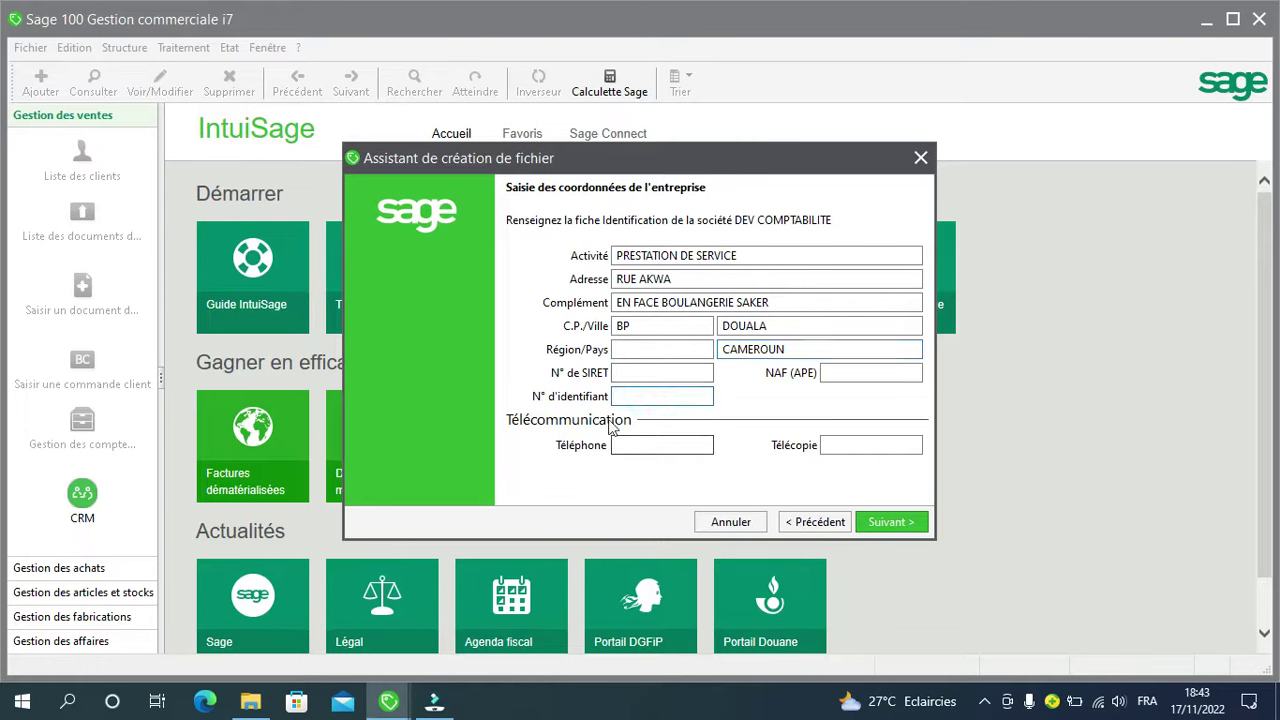
click(638, 450)
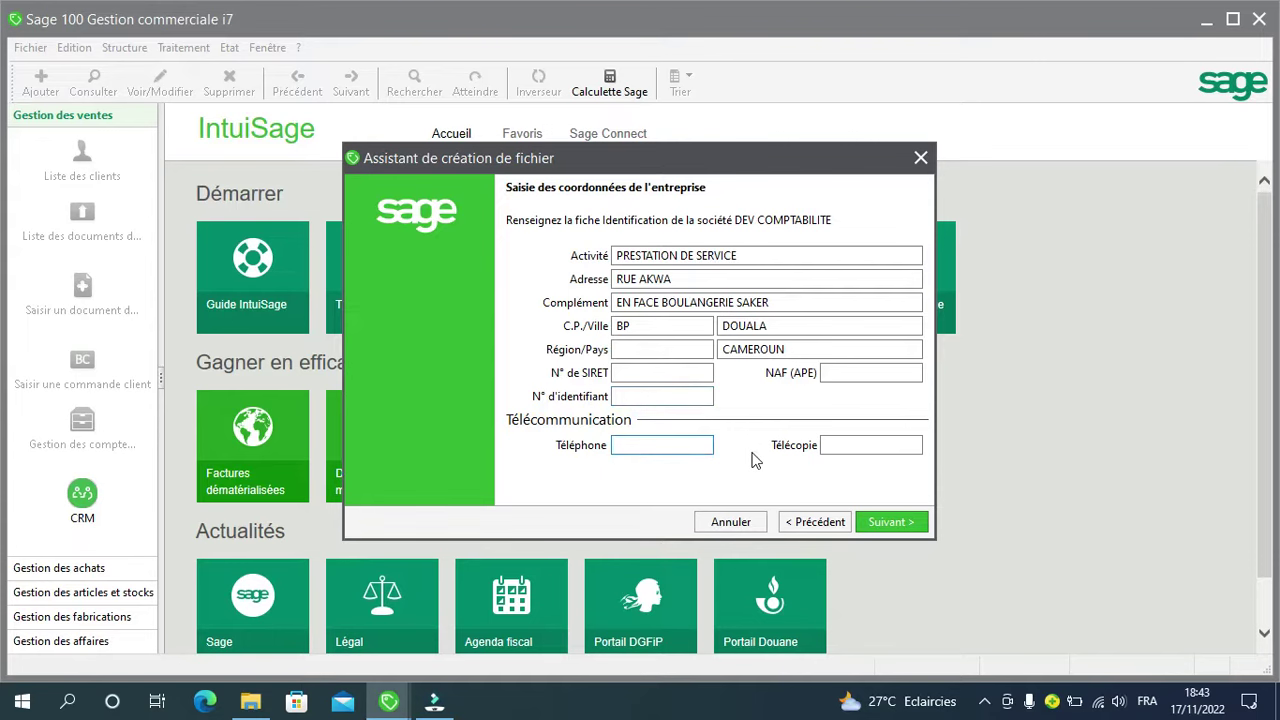
click(902, 524)
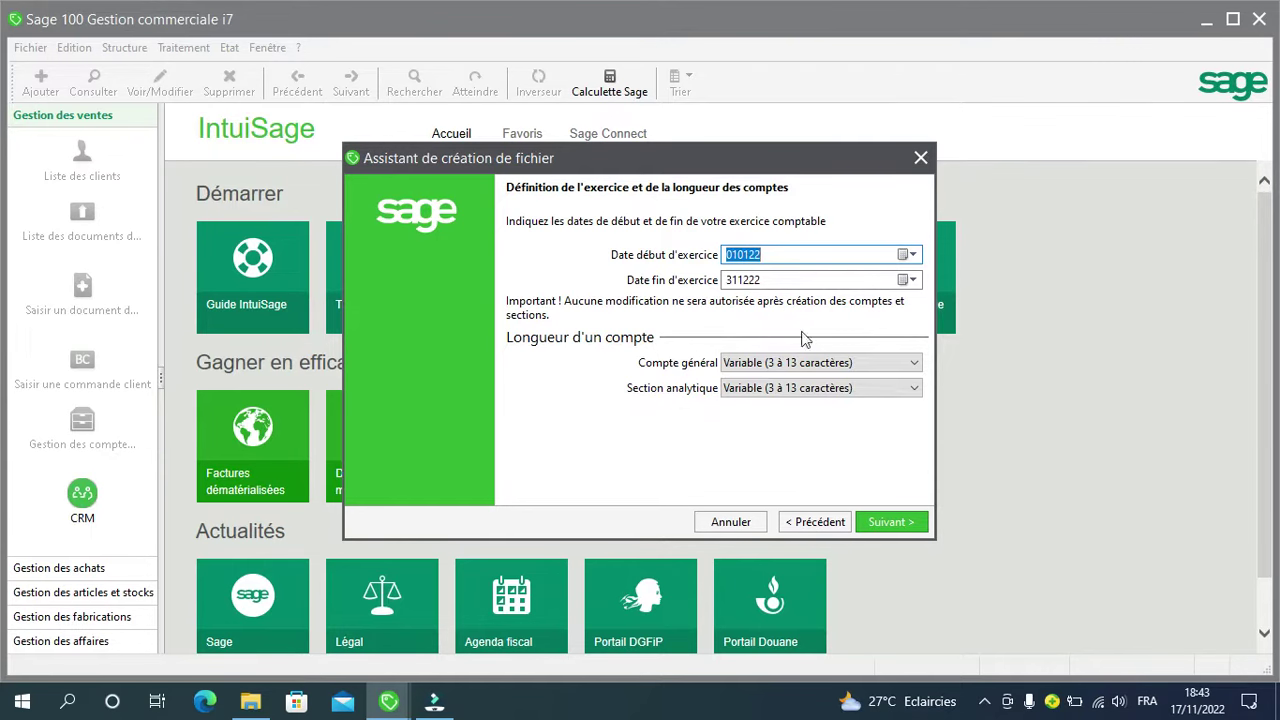
Step: Keep fiscal year 010122–311222 and set general account and analytic section lengths to 8 characters
click(914, 366)
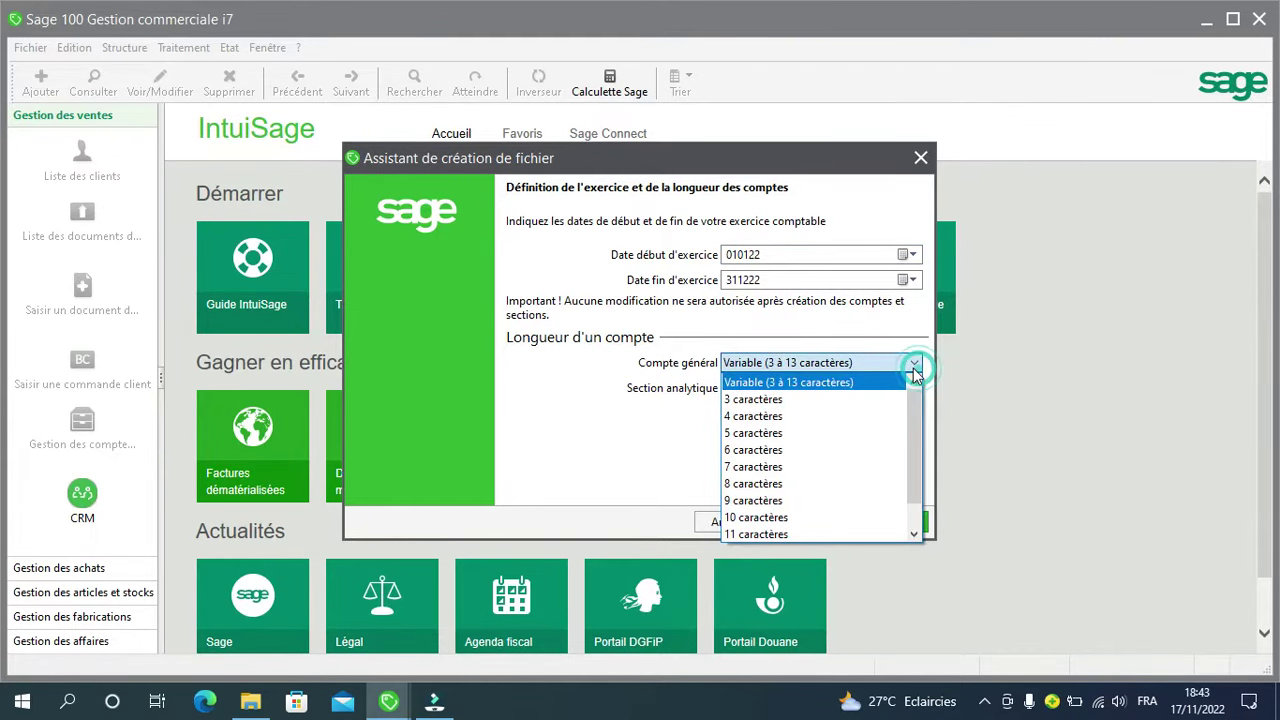
click(812, 484)
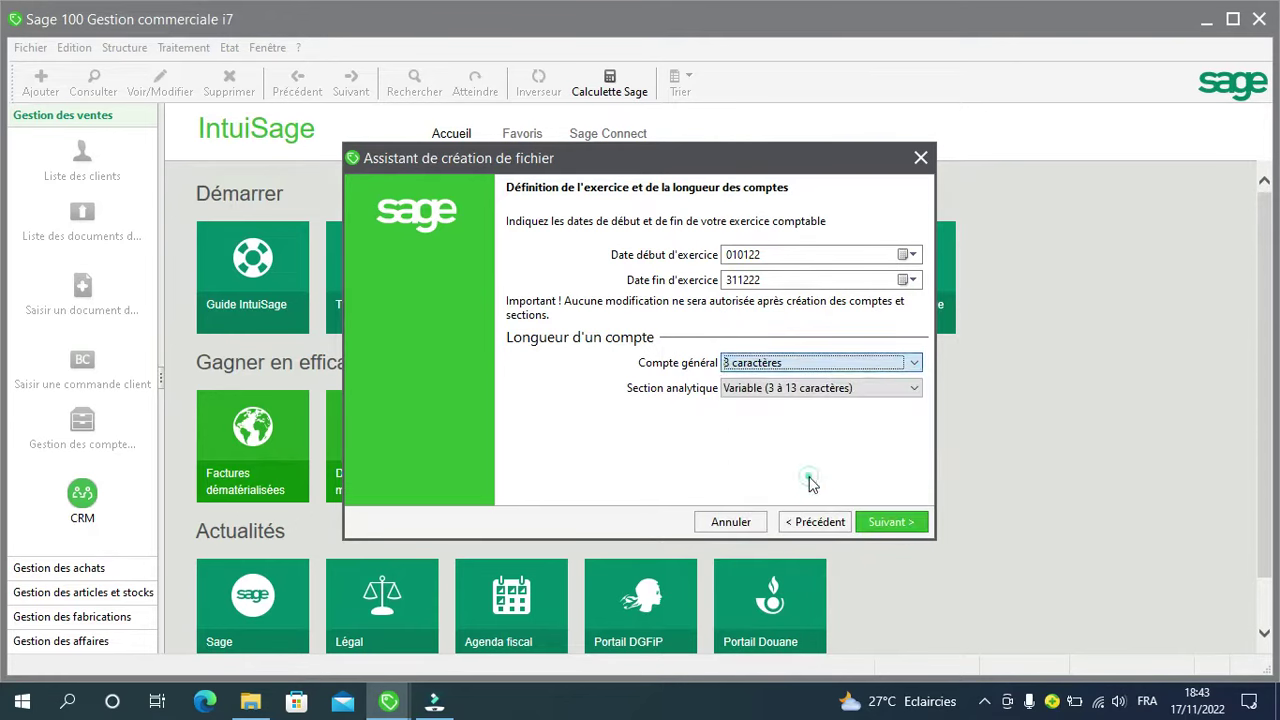
click(912, 389)
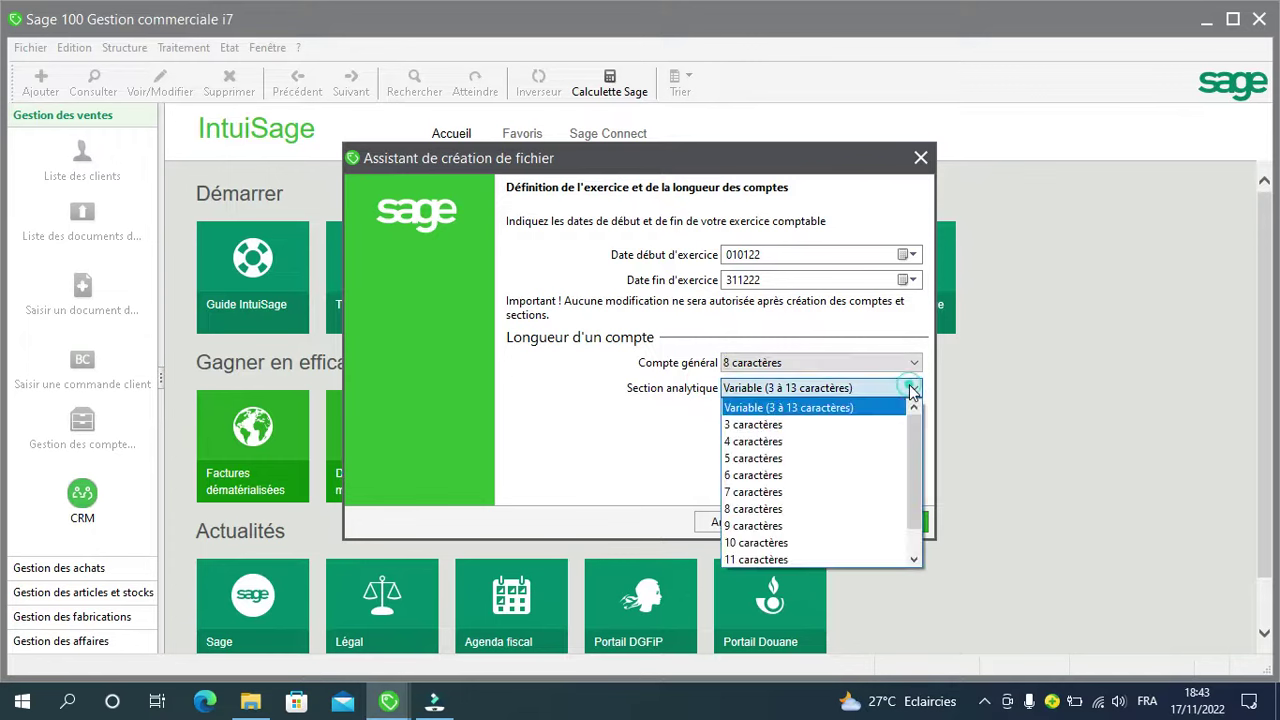
click(794, 506)
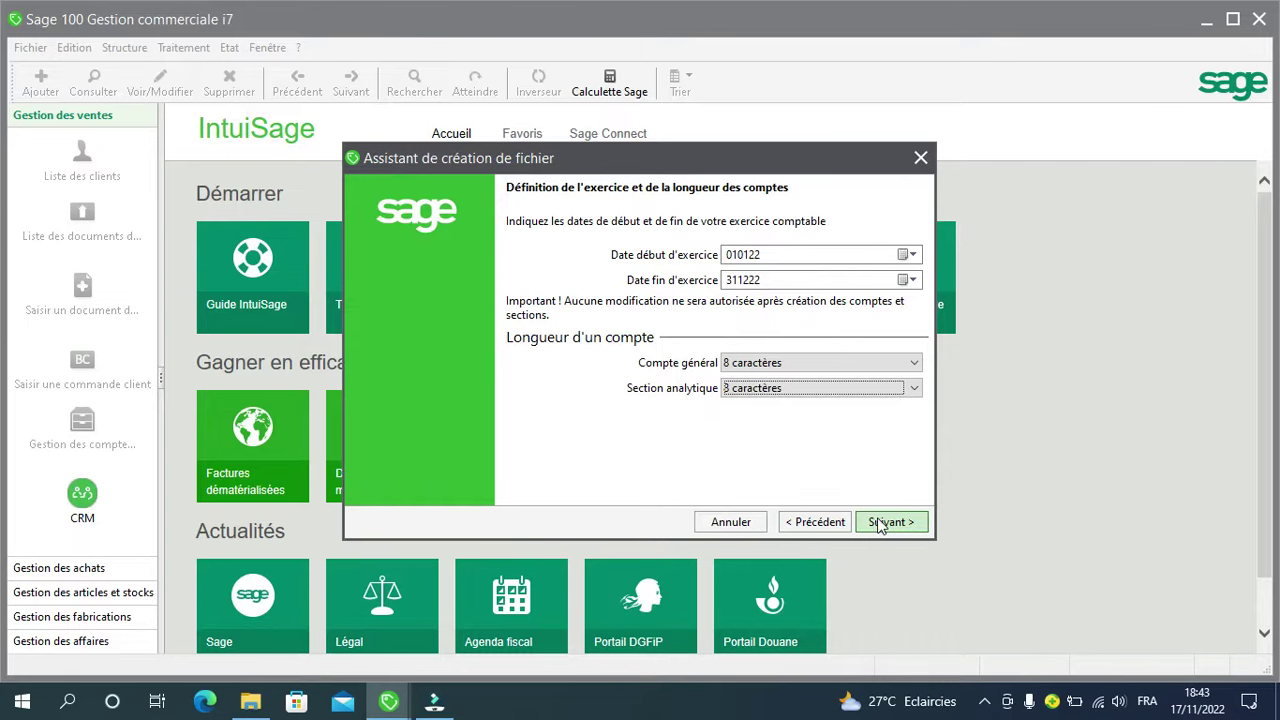
click(880, 524)
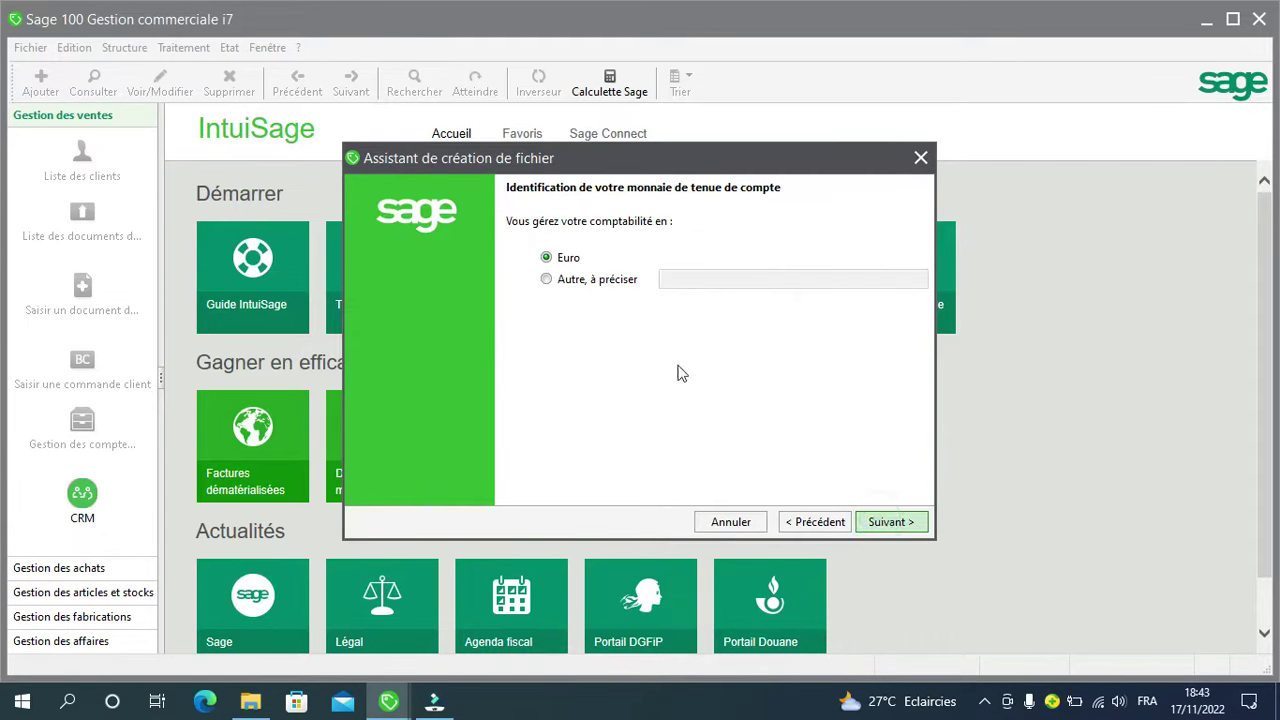
Step: Choose a custom bookkeeping currency named FCFA
click(546, 280)
click(692, 279)
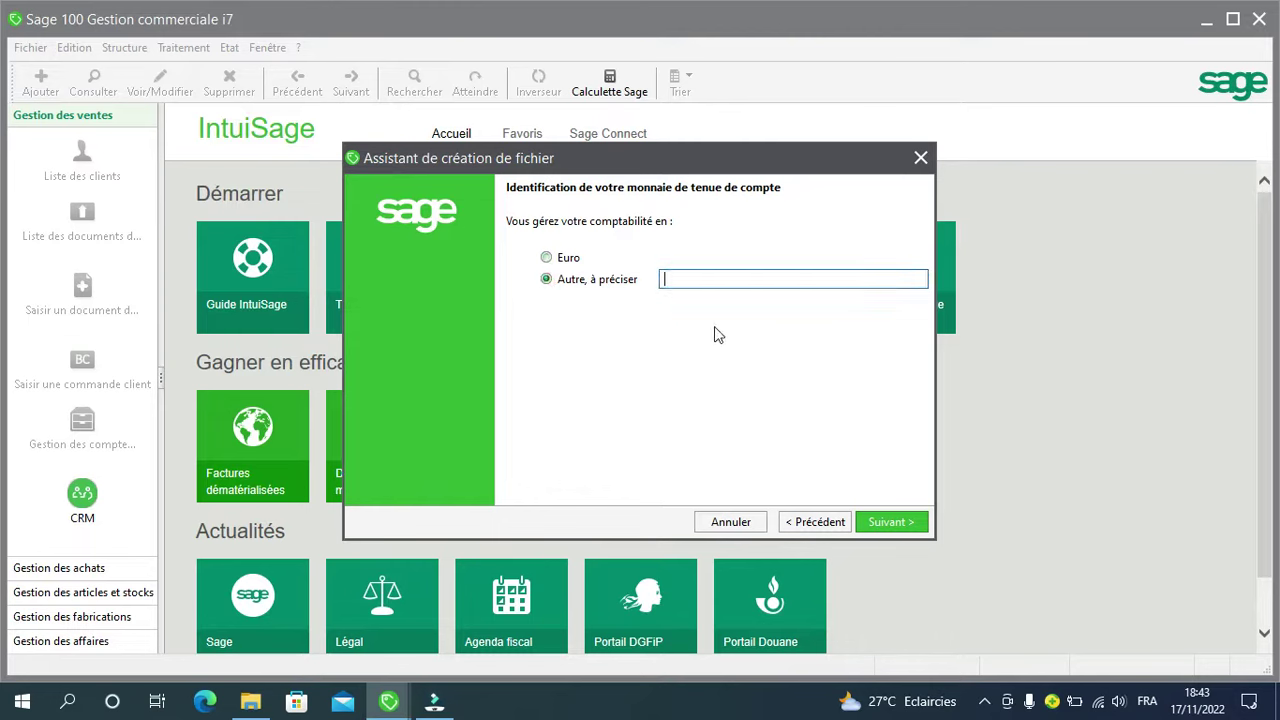
text(FCFA)
click(866, 521)
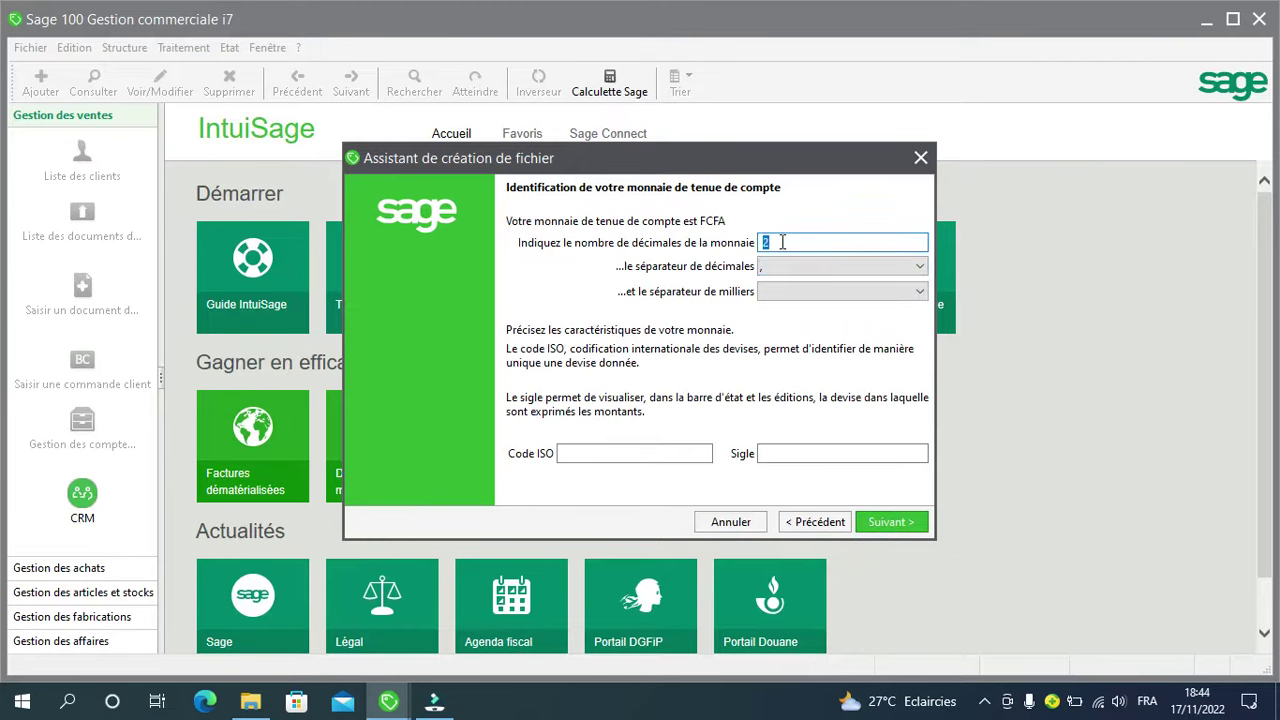
Step: Give the FCFA currency 0 decimals, ISO code CMR and symbol FCFA
text(0)
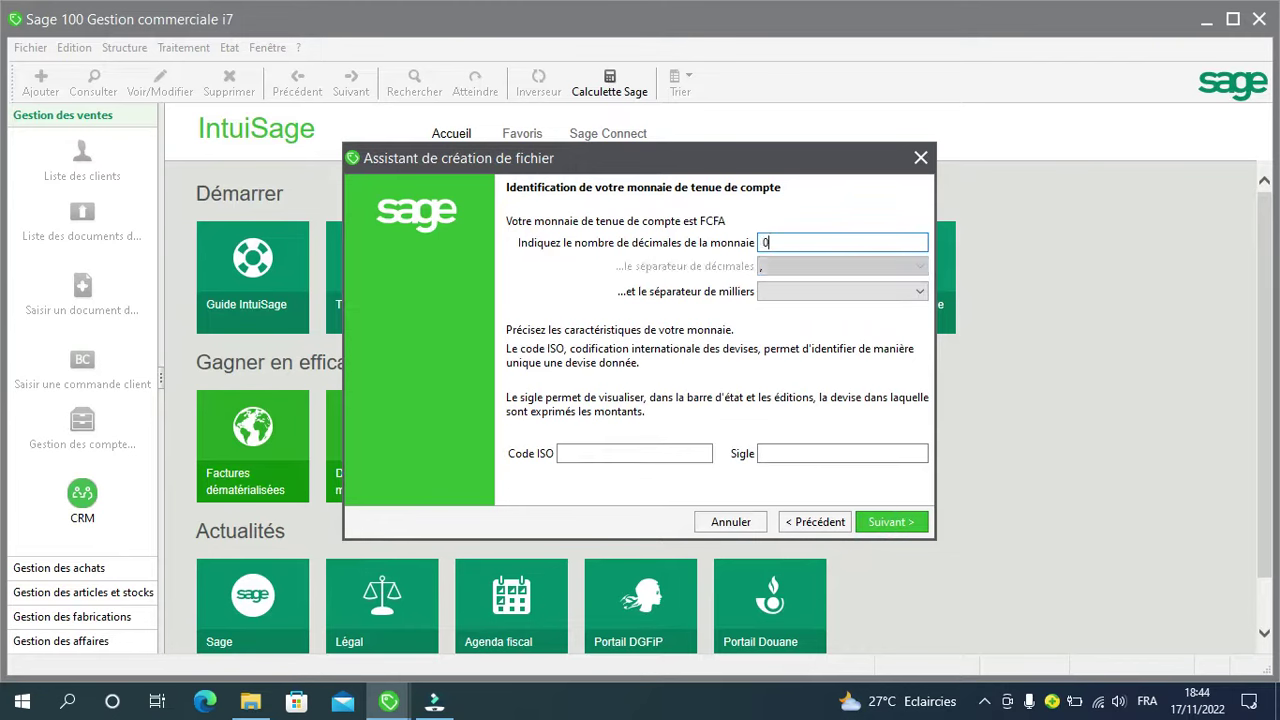
click(665, 458)
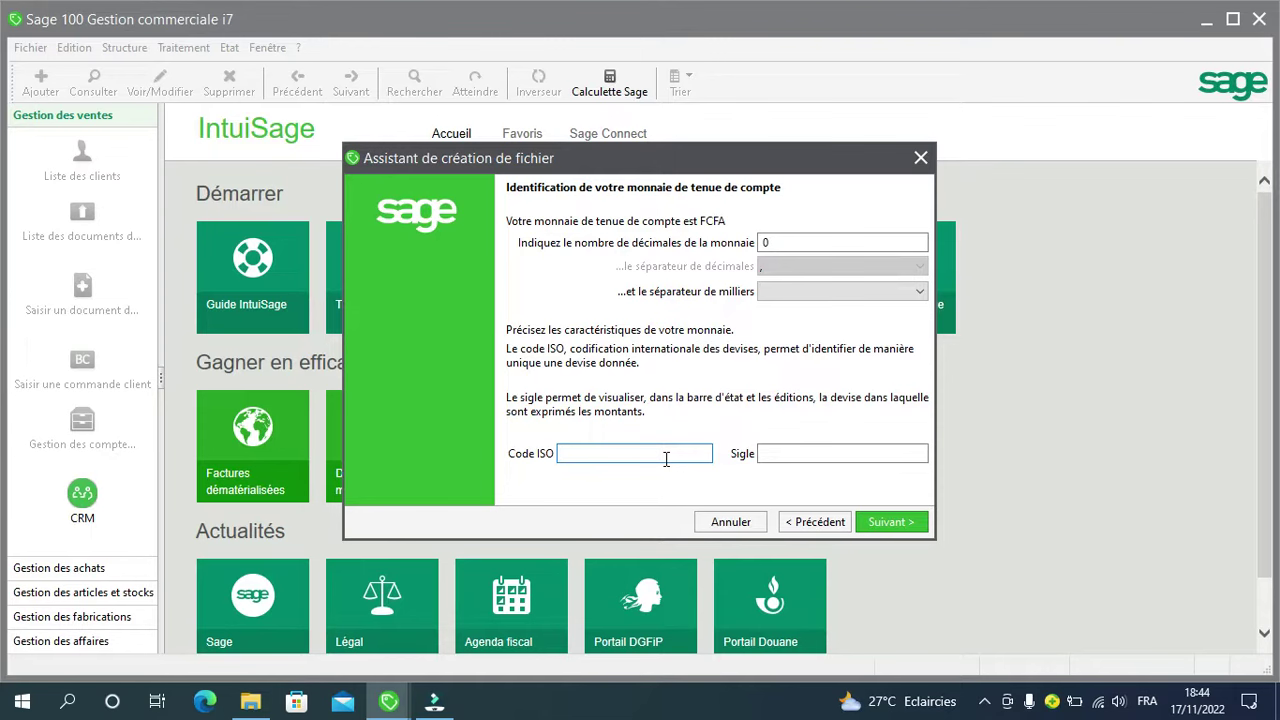
text(CMR)
key(Tab)
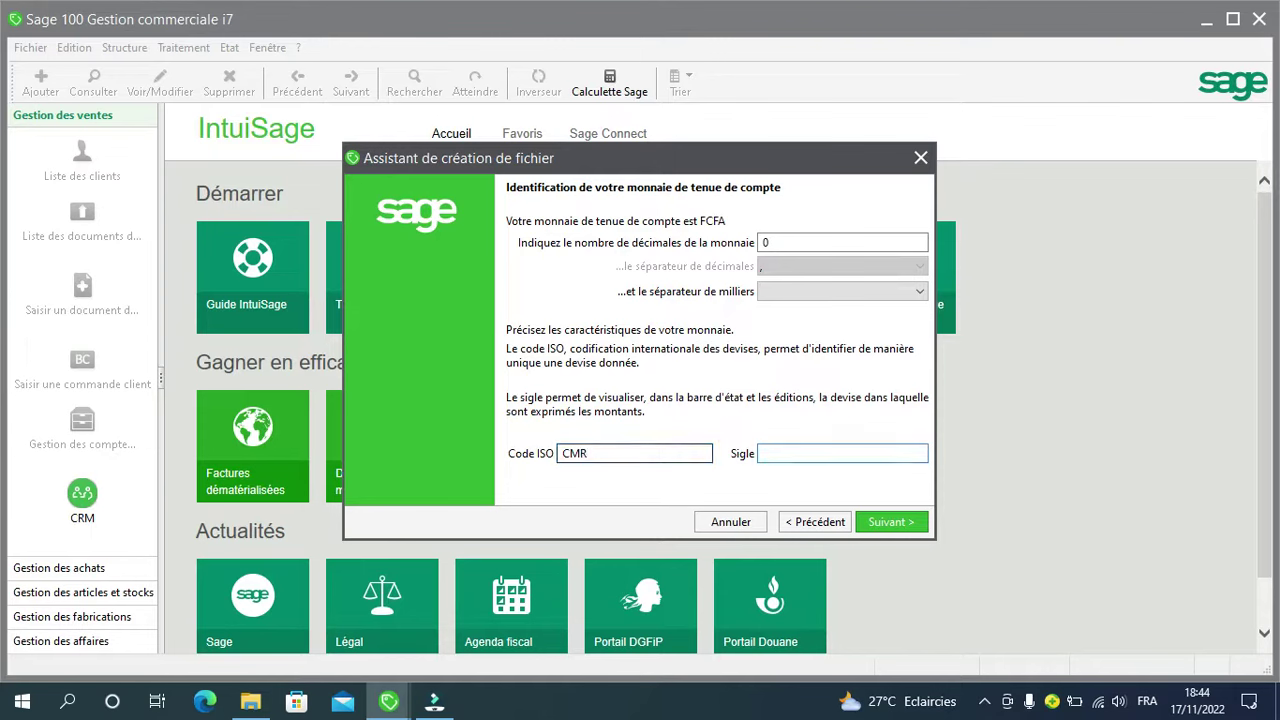
text(FCFA)
click(889, 521)
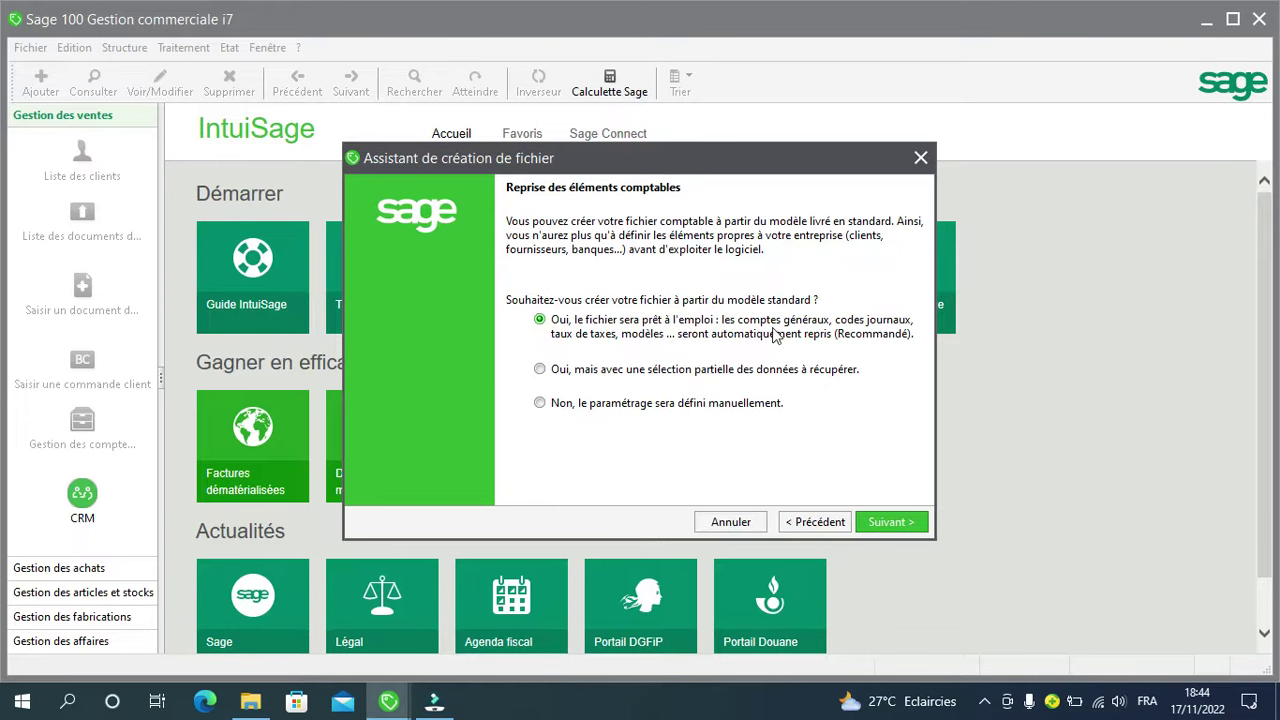
Step: Choose manual configuration for both accounting and commercial settings instead of importing models
click(541, 403)
click(888, 521)
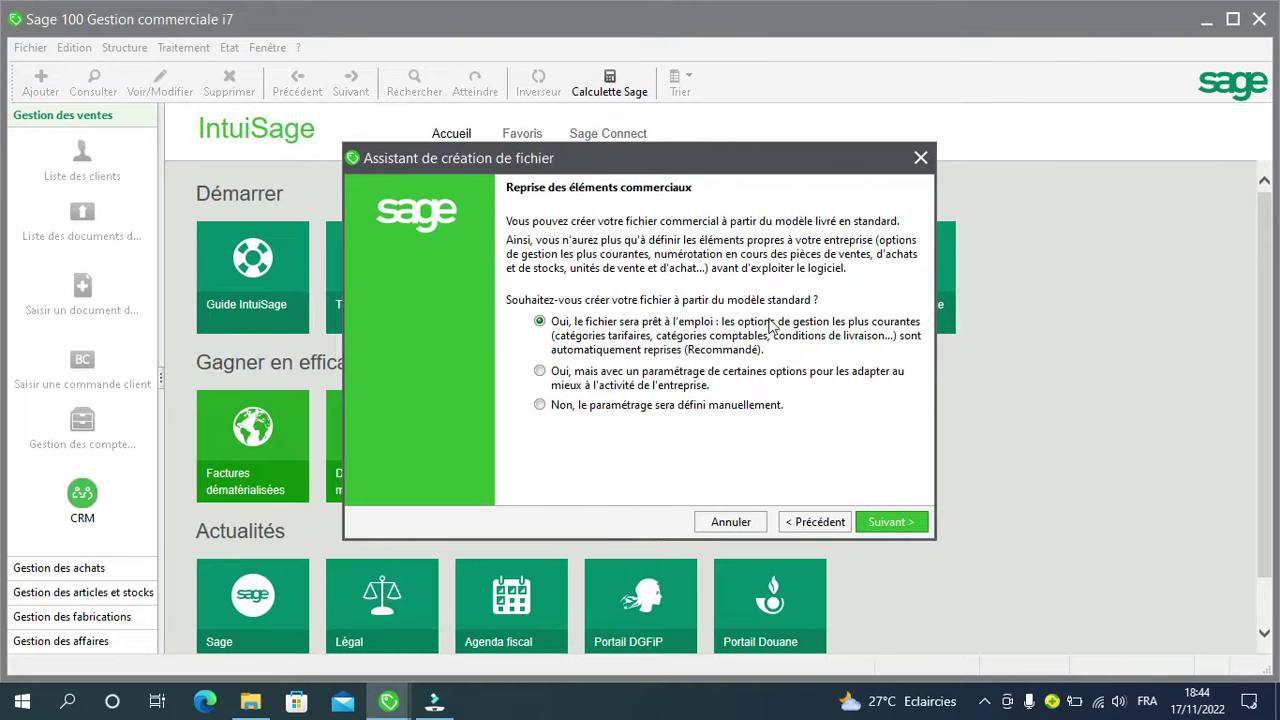
click(540, 407)
click(885, 525)
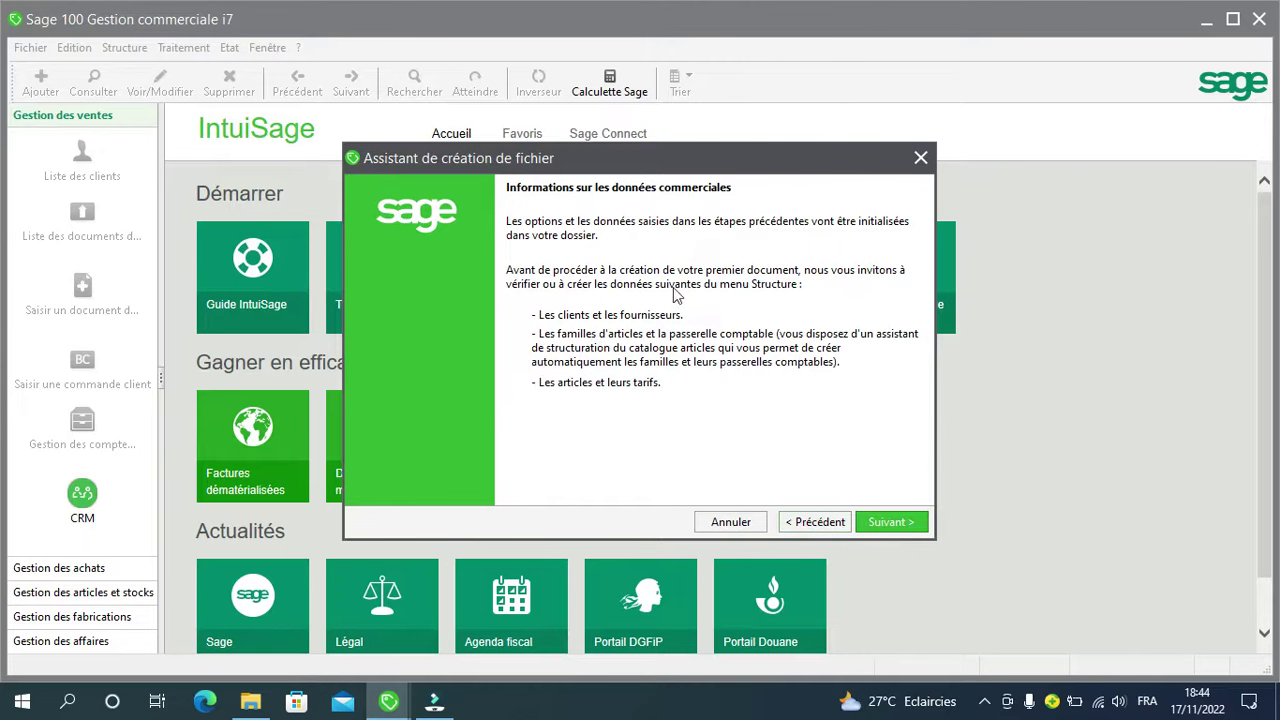
Step: Create and open a FORMATION GESCOM folder on the Desktop for the accounting file
click(873, 522)
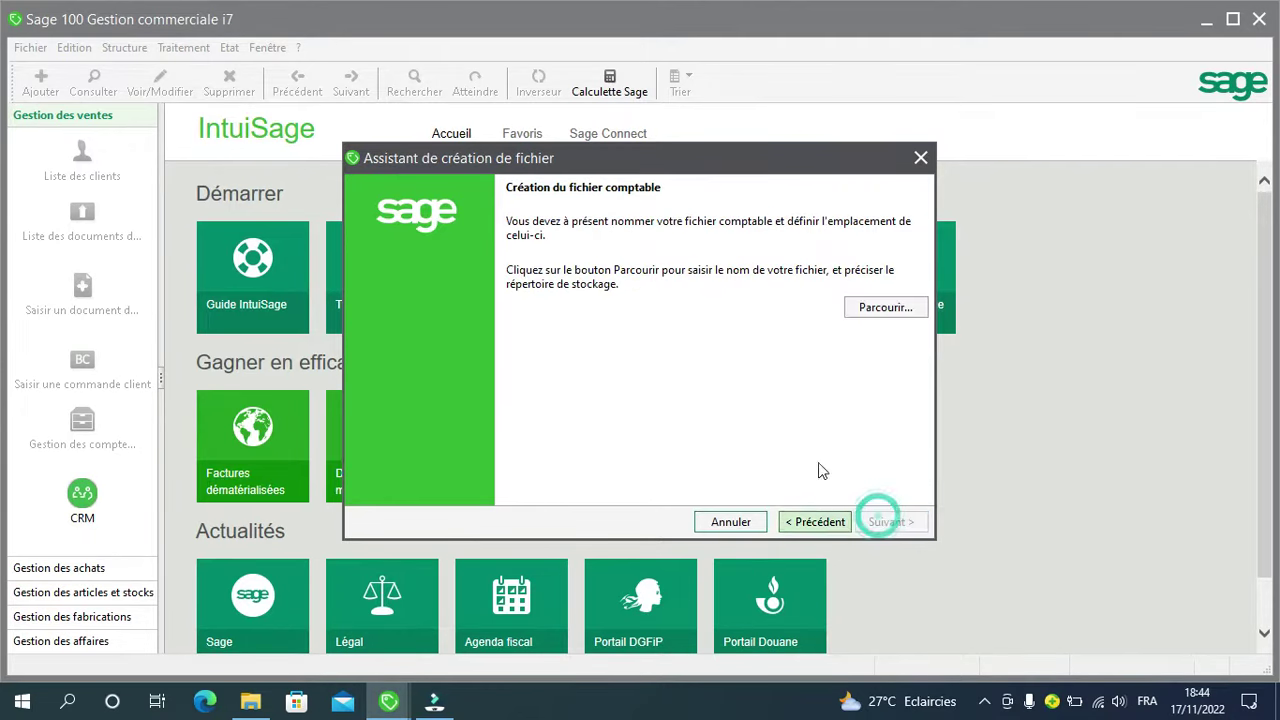
click(876, 310)
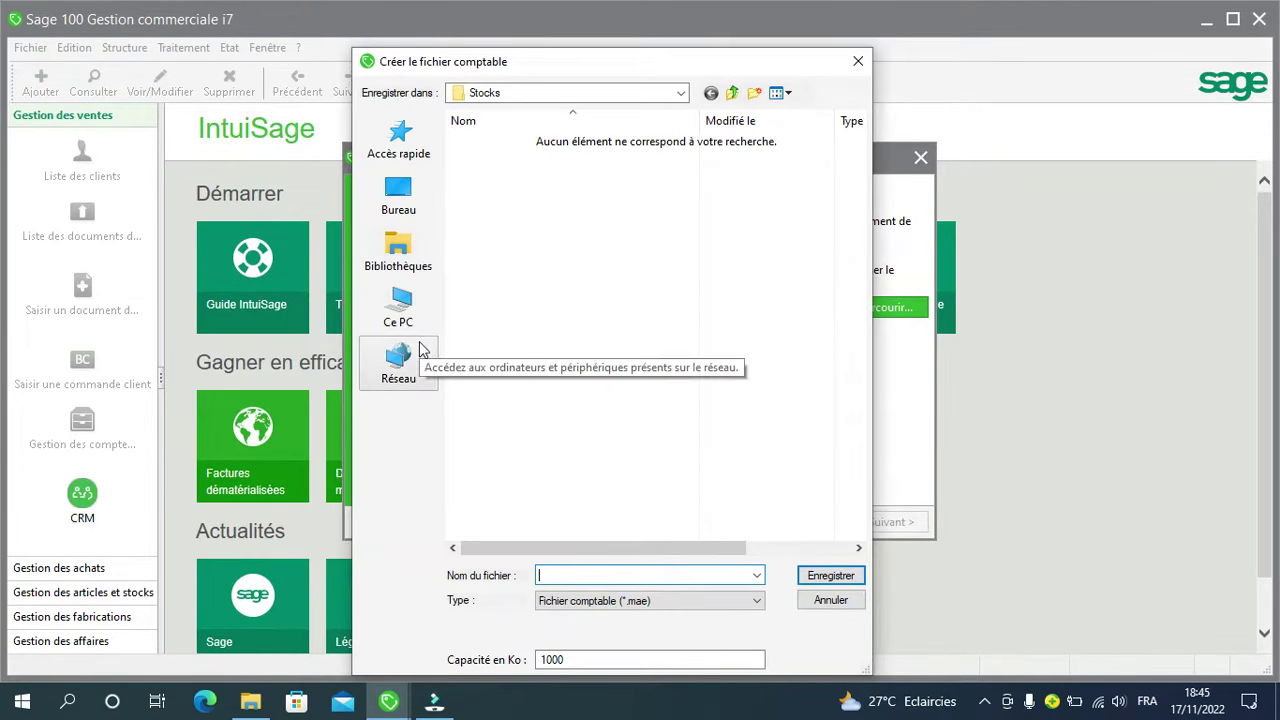
click(399, 210)
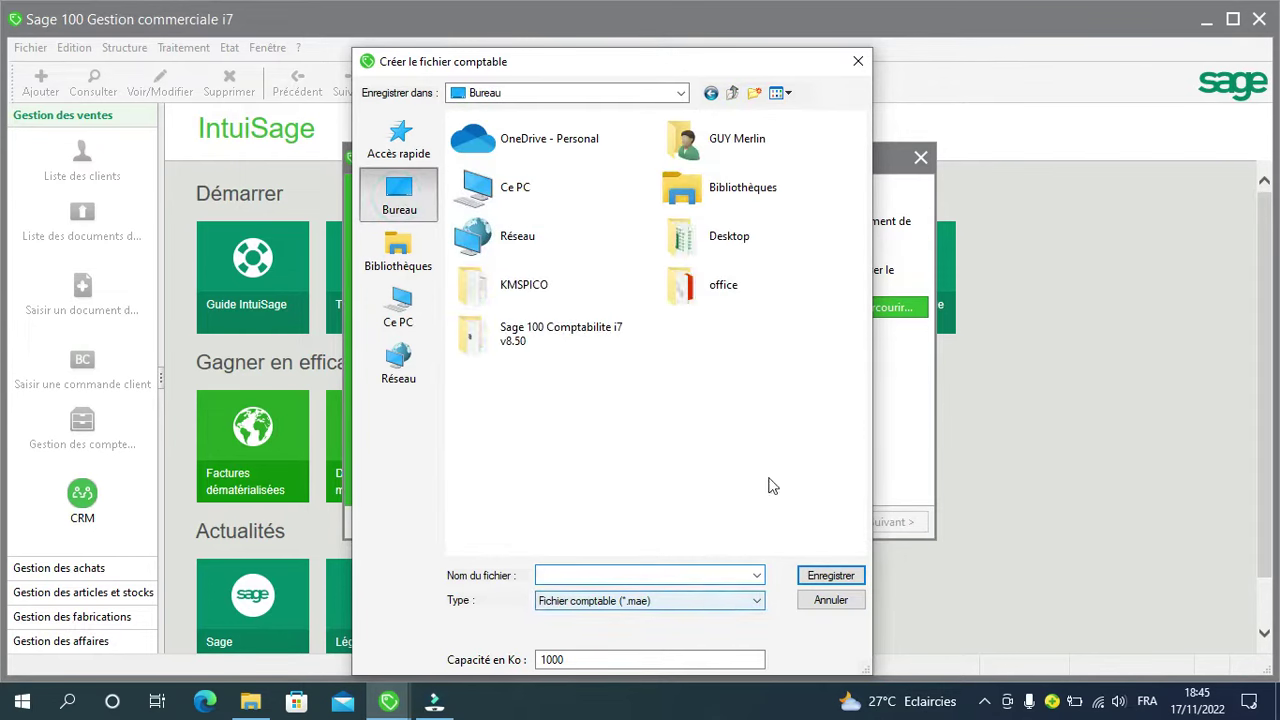
click(754, 93)
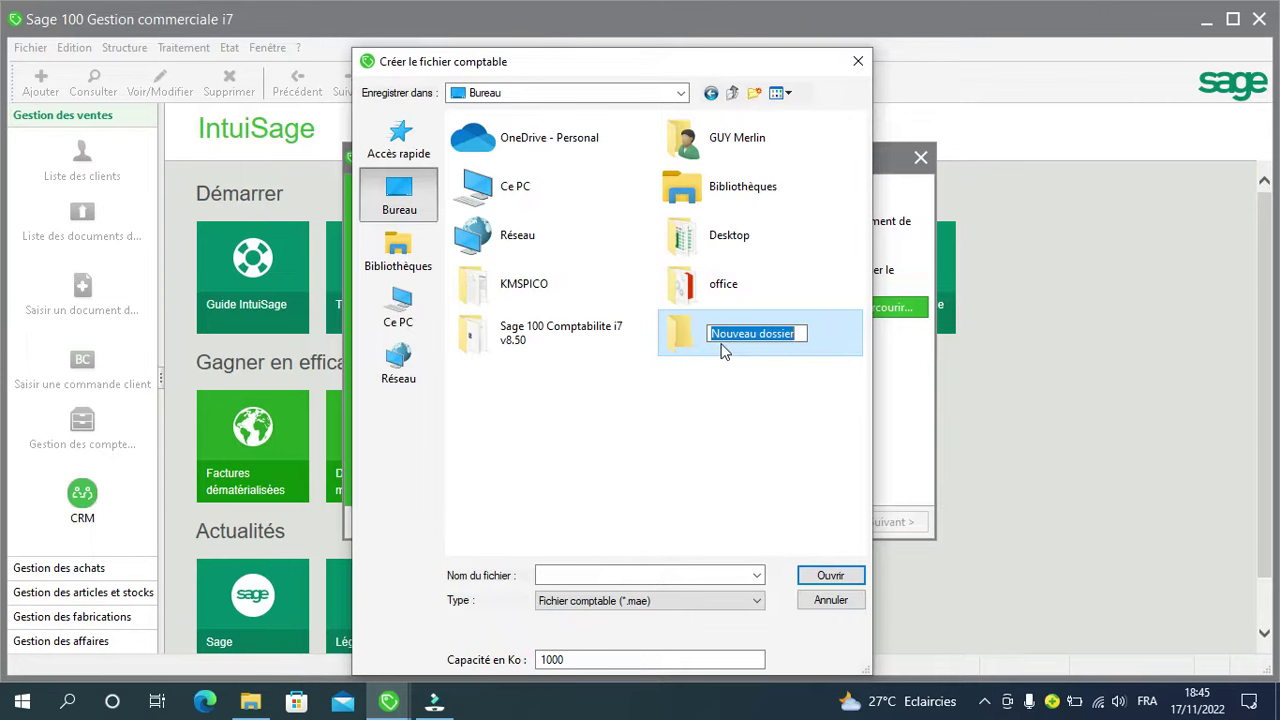
text(FORMATION )
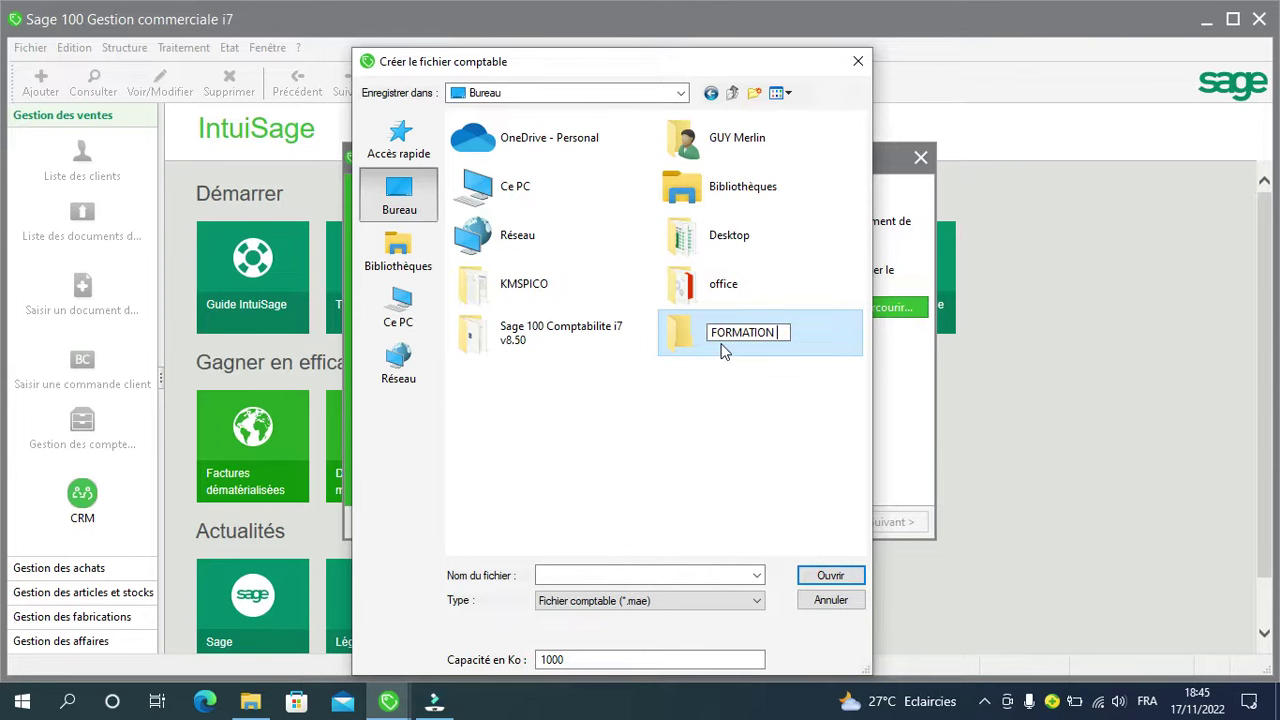
text(GESCOM)
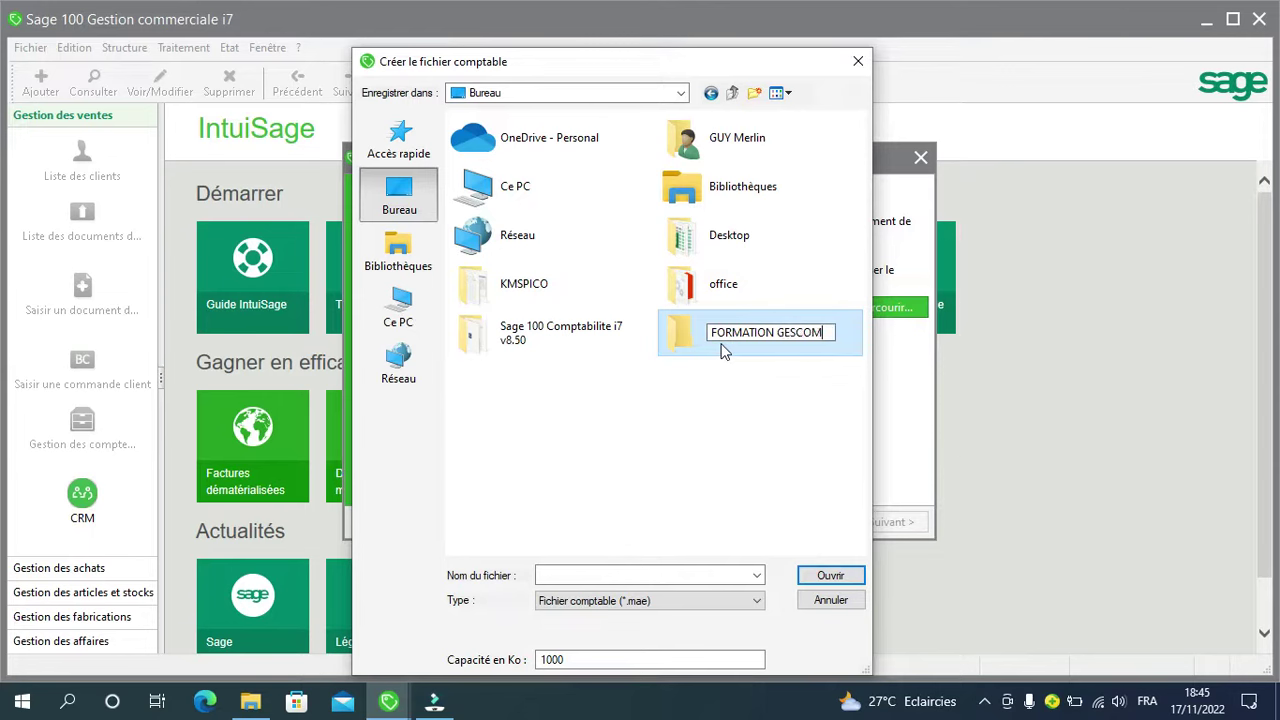
click(628, 576)
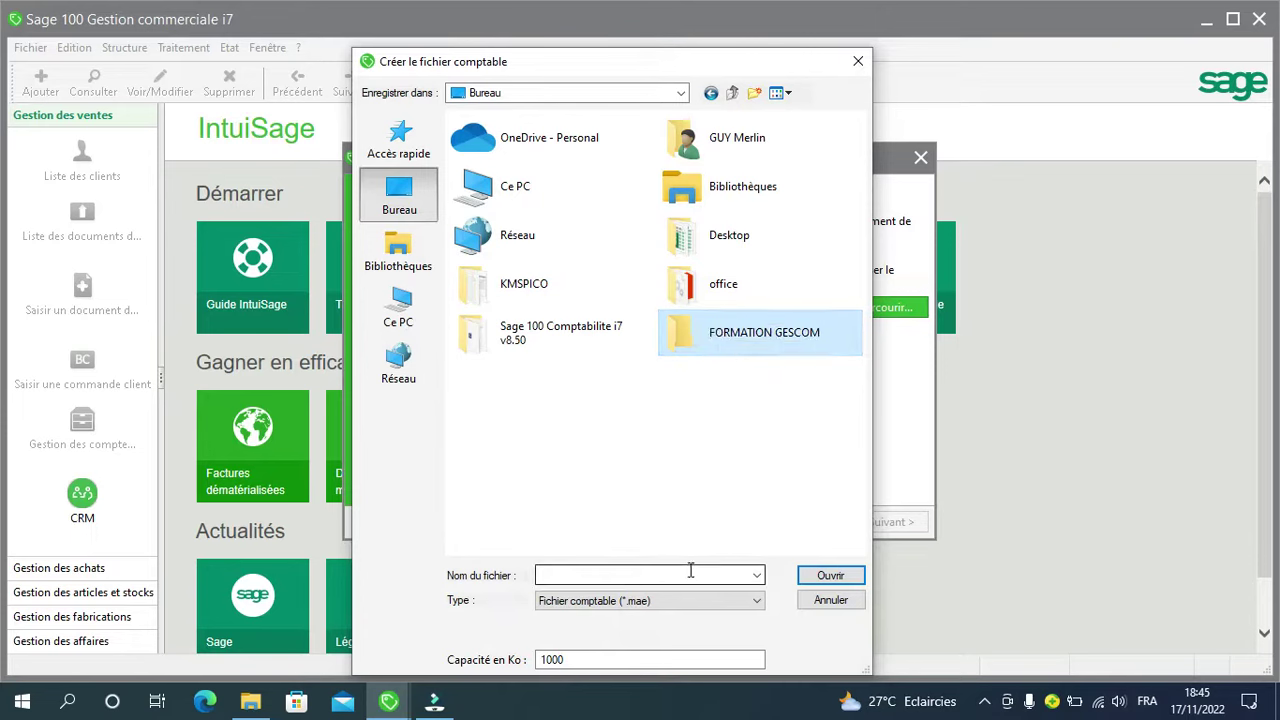
double_click(743, 331)
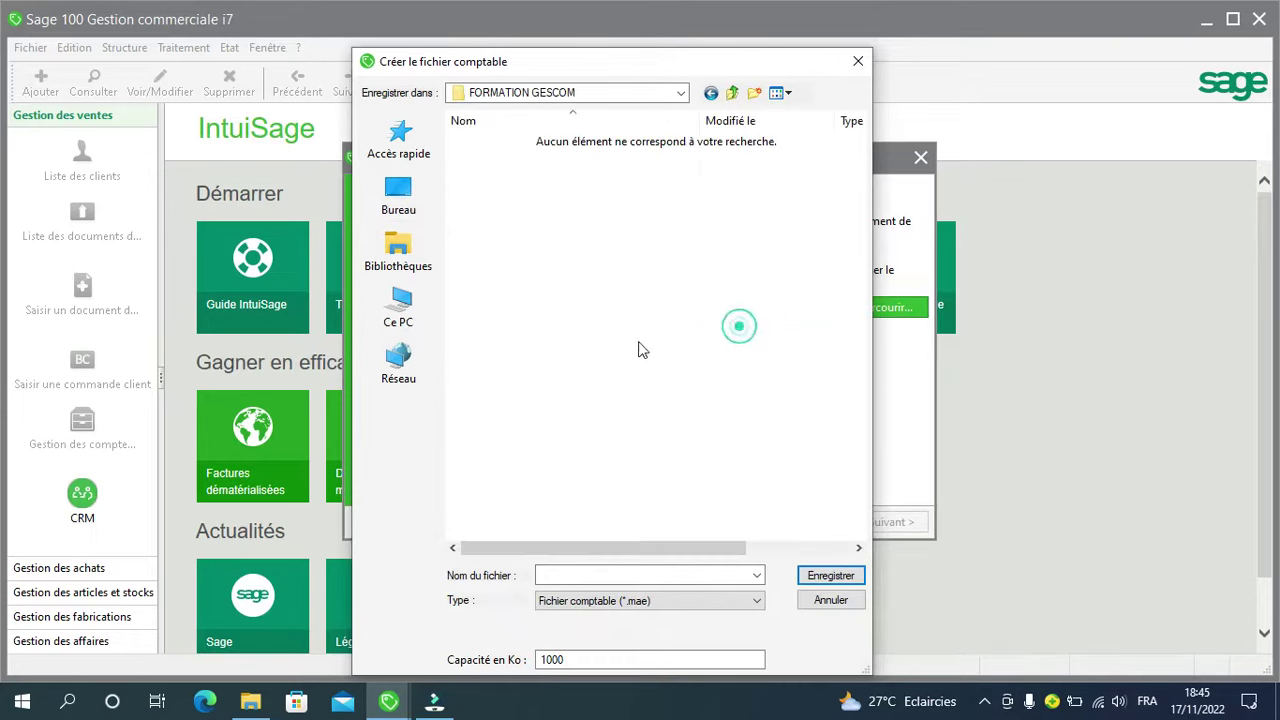
Step: Save the accounting file as COMPTA DEV in that folder
click(602, 574)
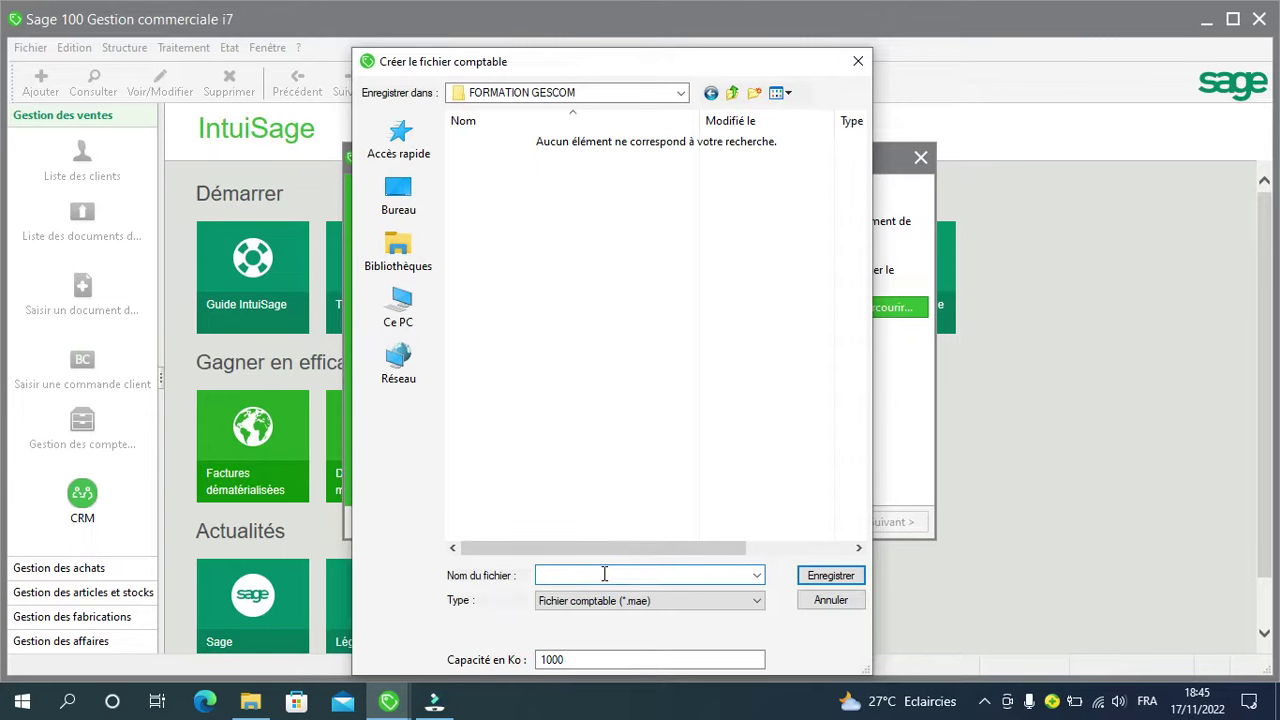
text(COMPTA DEV)
click(847, 577)
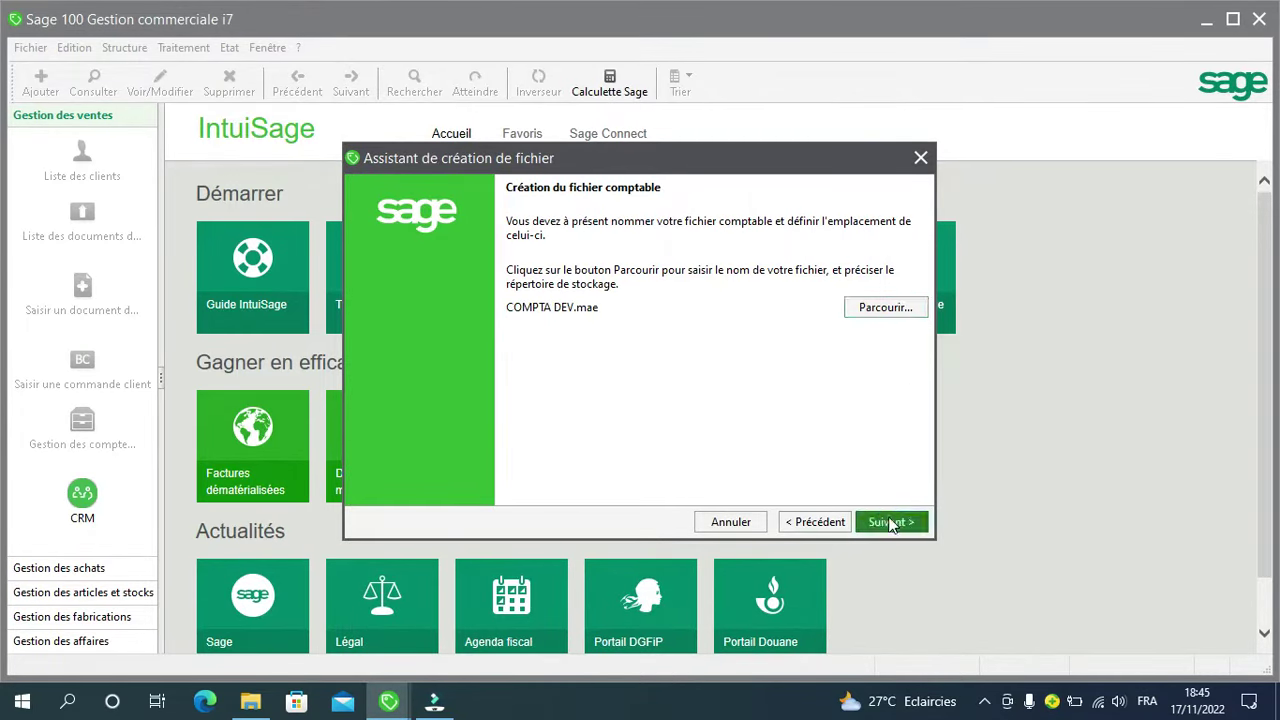
click(890, 522)
Step: Save the commercial file as GESCOM DEV in the Desktop FORMATION GESCOM folder
click(880, 314)
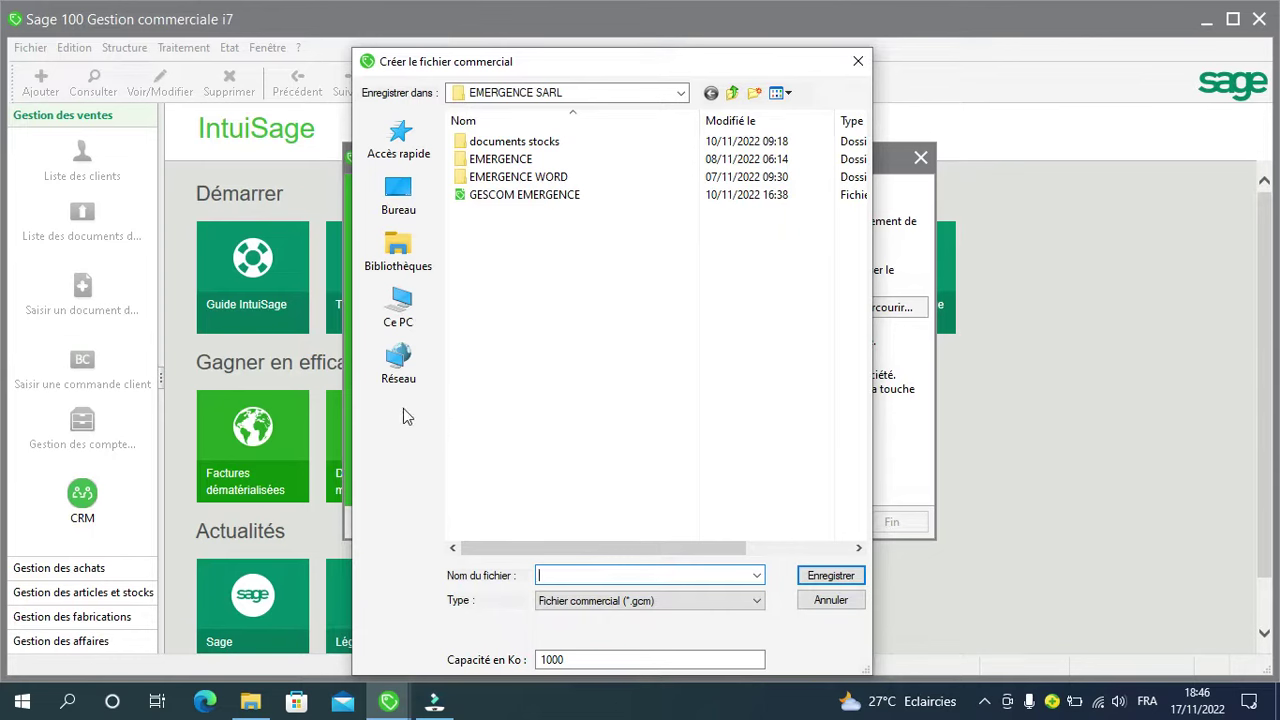
click(399, 192)
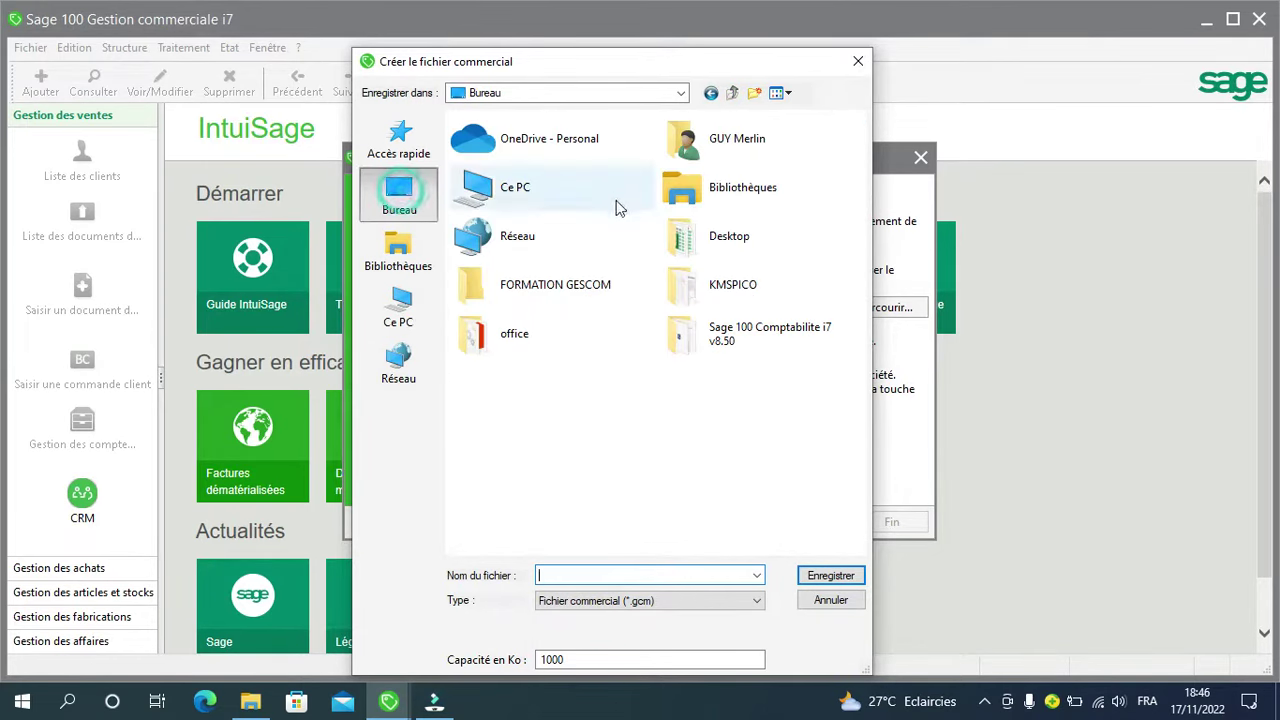
double_click(540, 295)
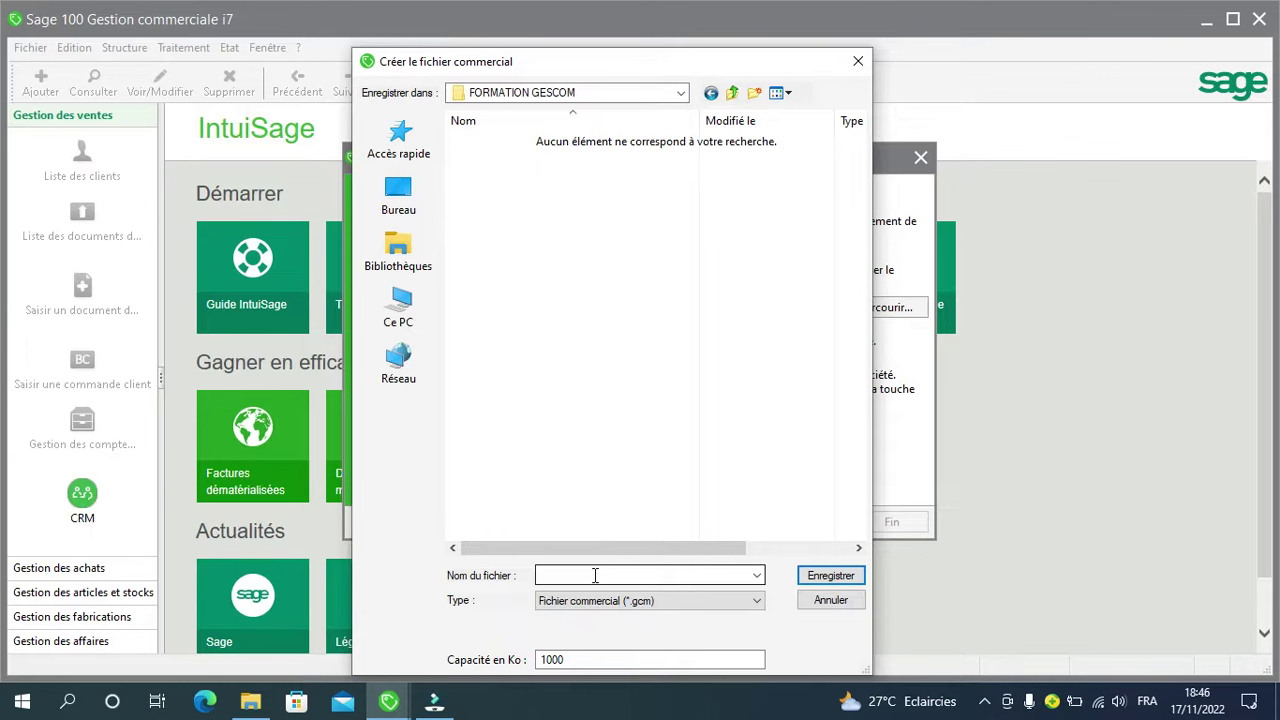
click(595, 575)
text(GESCO)
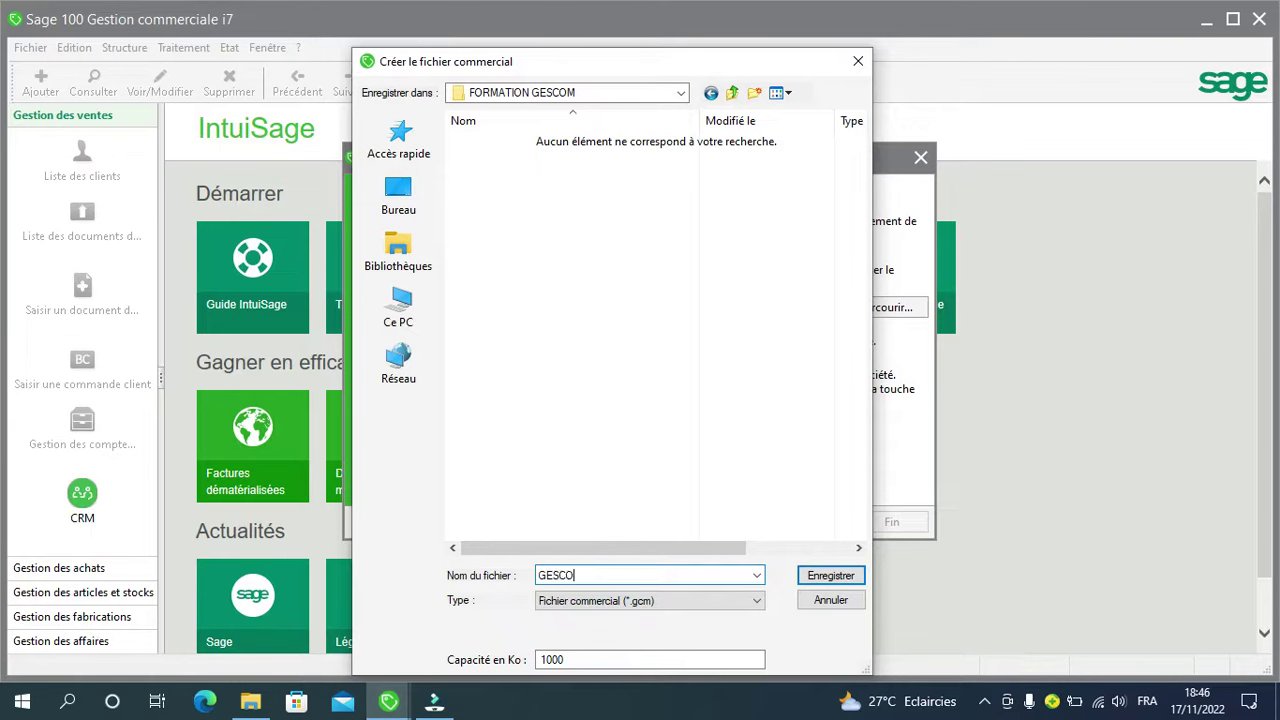
text(M DEV)
click(803, 578)
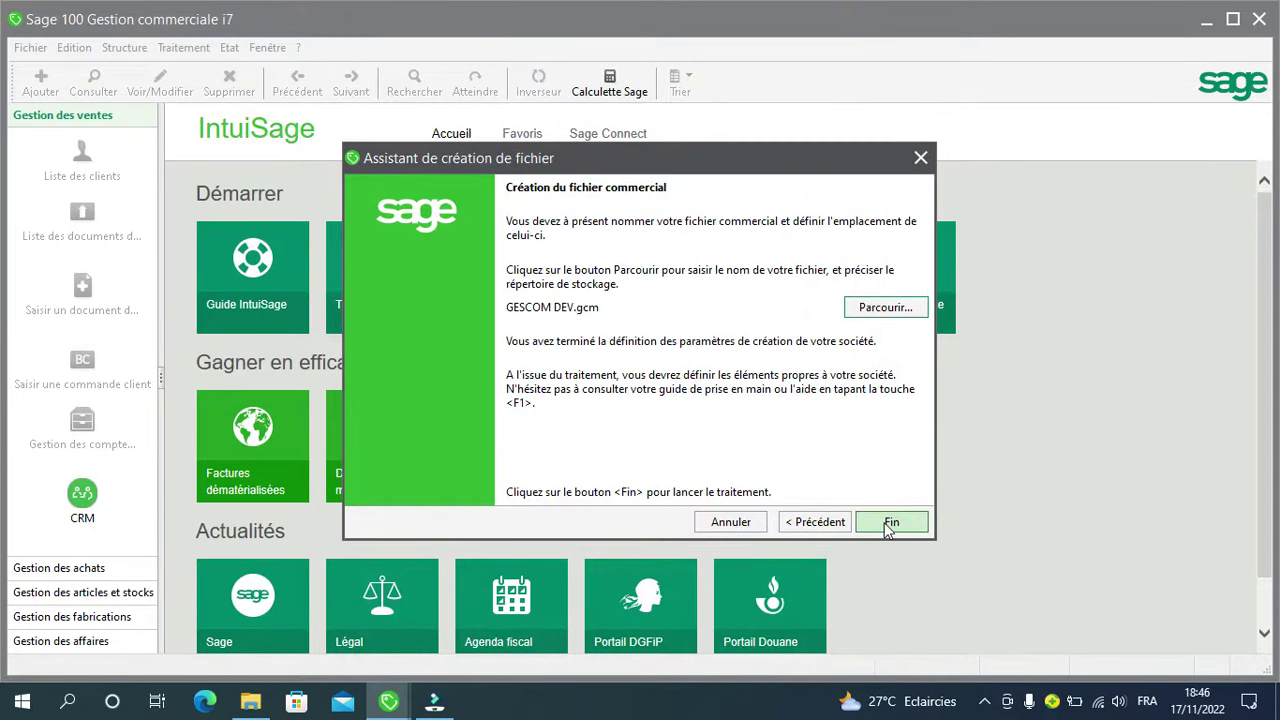
Step: Finish creating the files, then enter legal form ETS and capital 500000
click(888, 524)
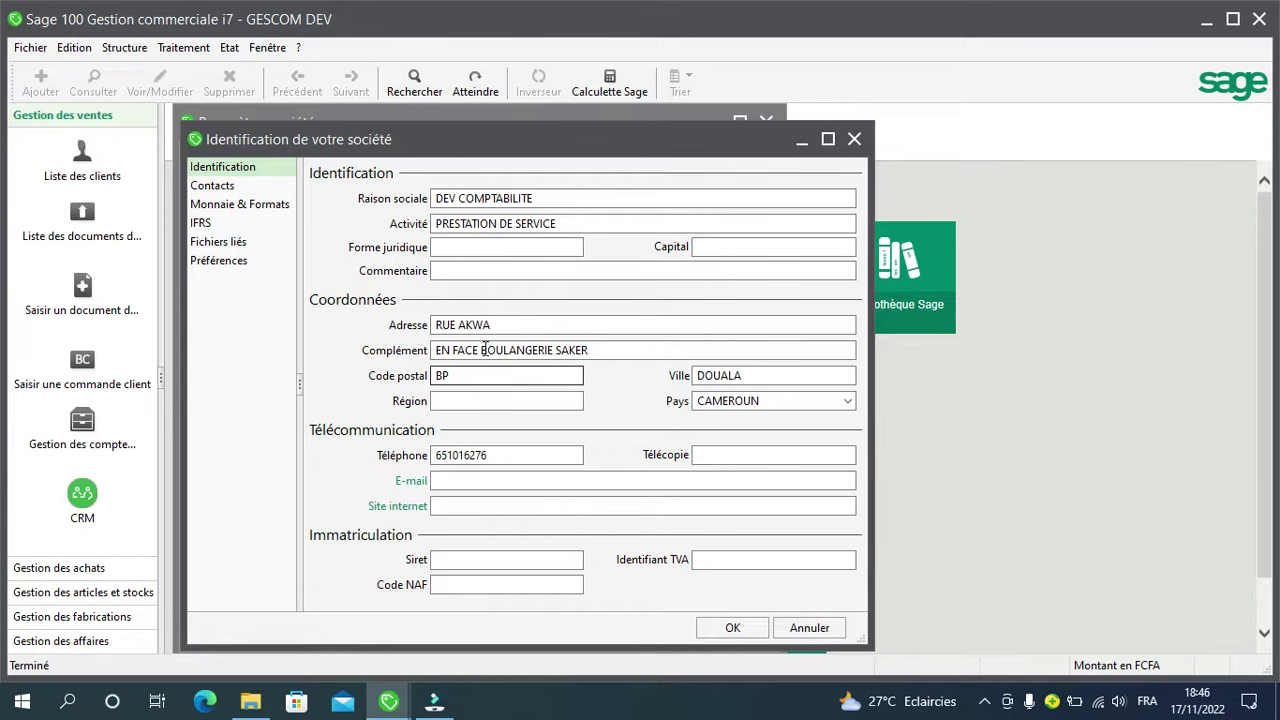
click(493, 248)
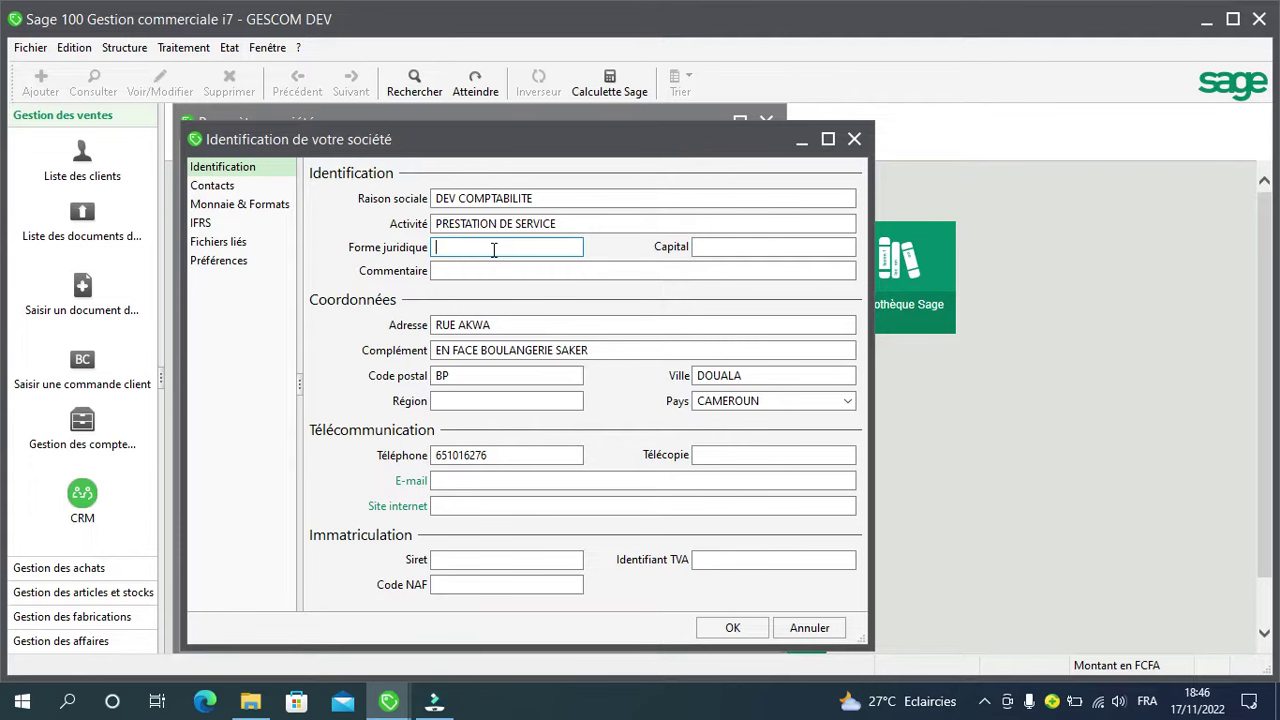
text(ETS)
click(732, 247)
text(50)
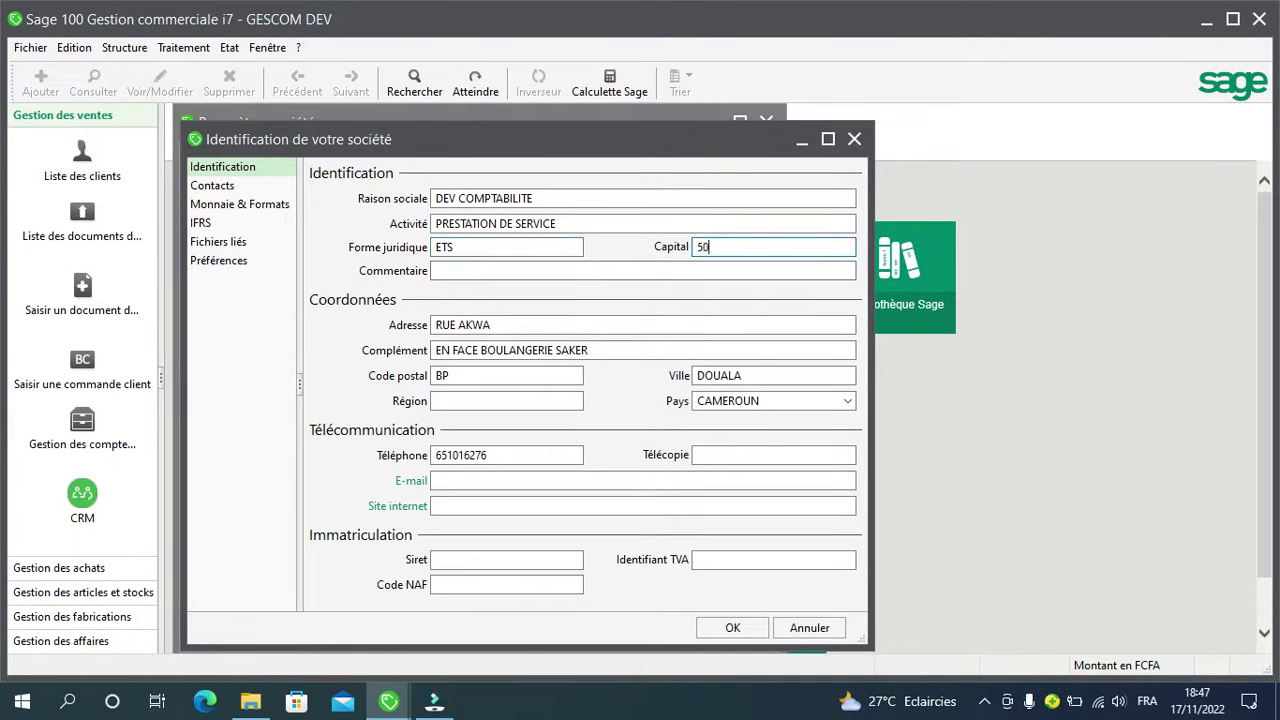
text(000)
key(BackSpace)
key(BackSpace)
text(00000)
key(Tab)
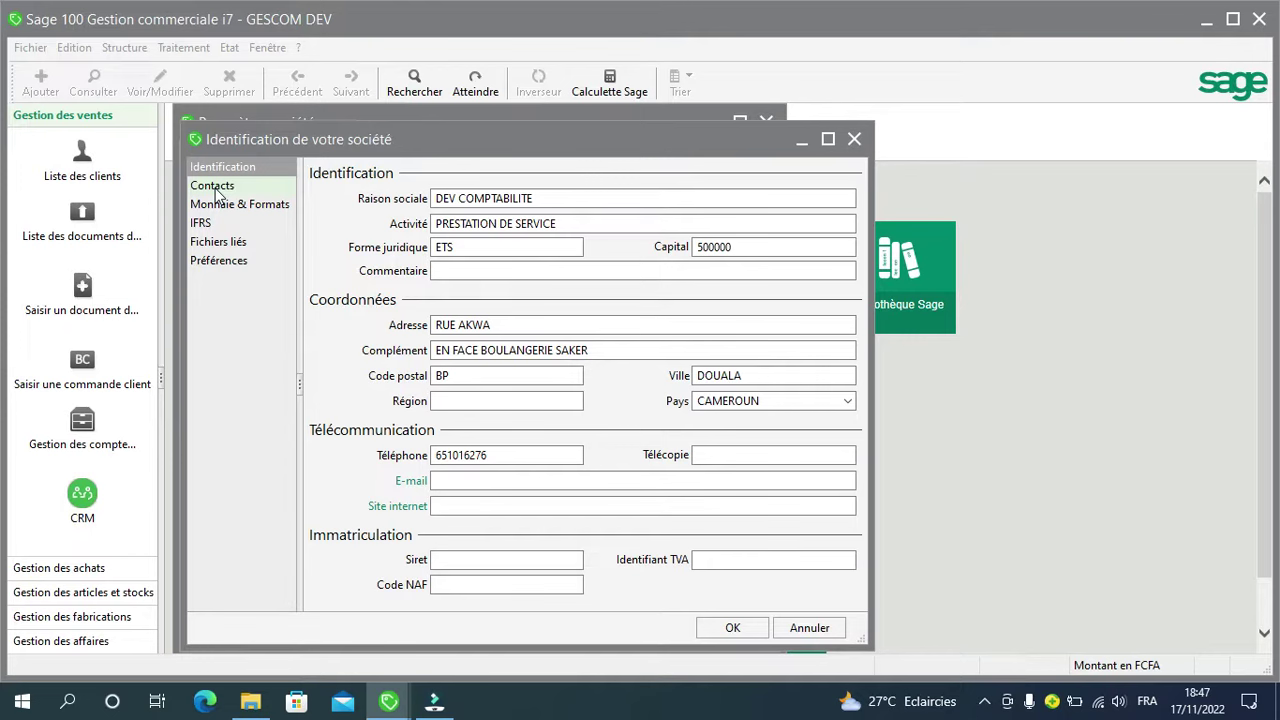
Step: Add a company contact with surname, first name and function COMPTABLE
click(216, 190)
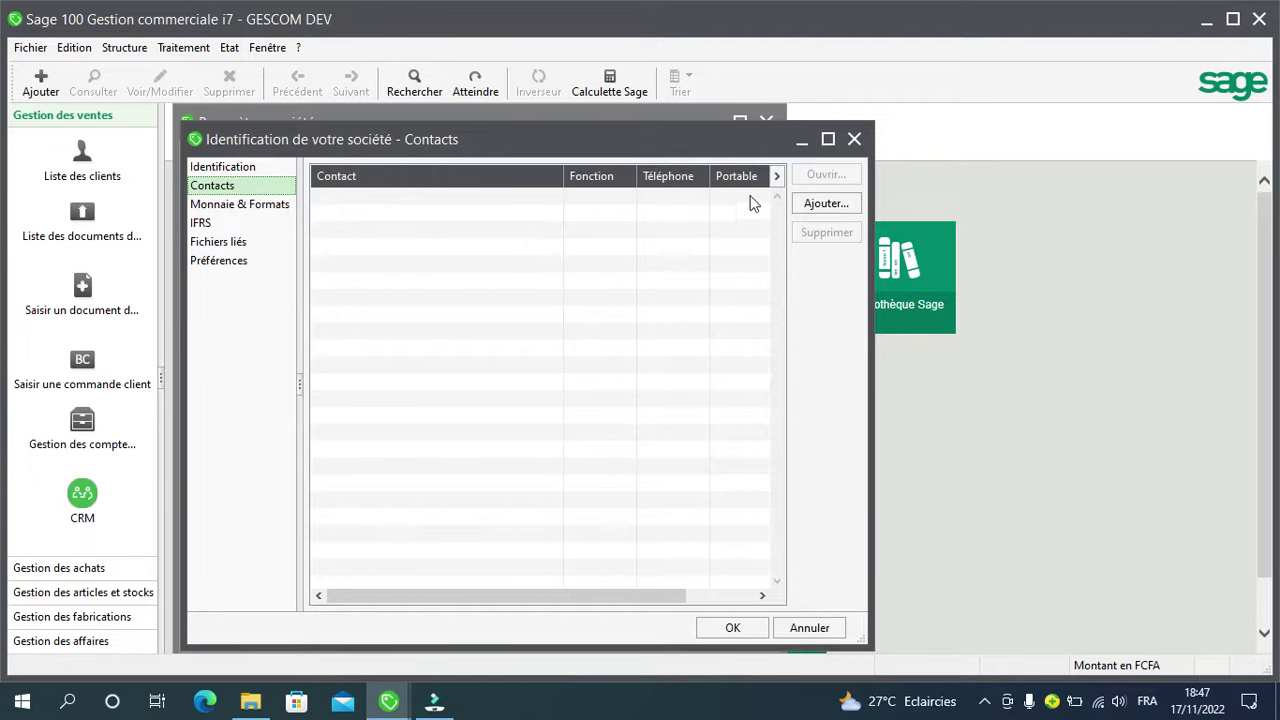
click(828, 205)
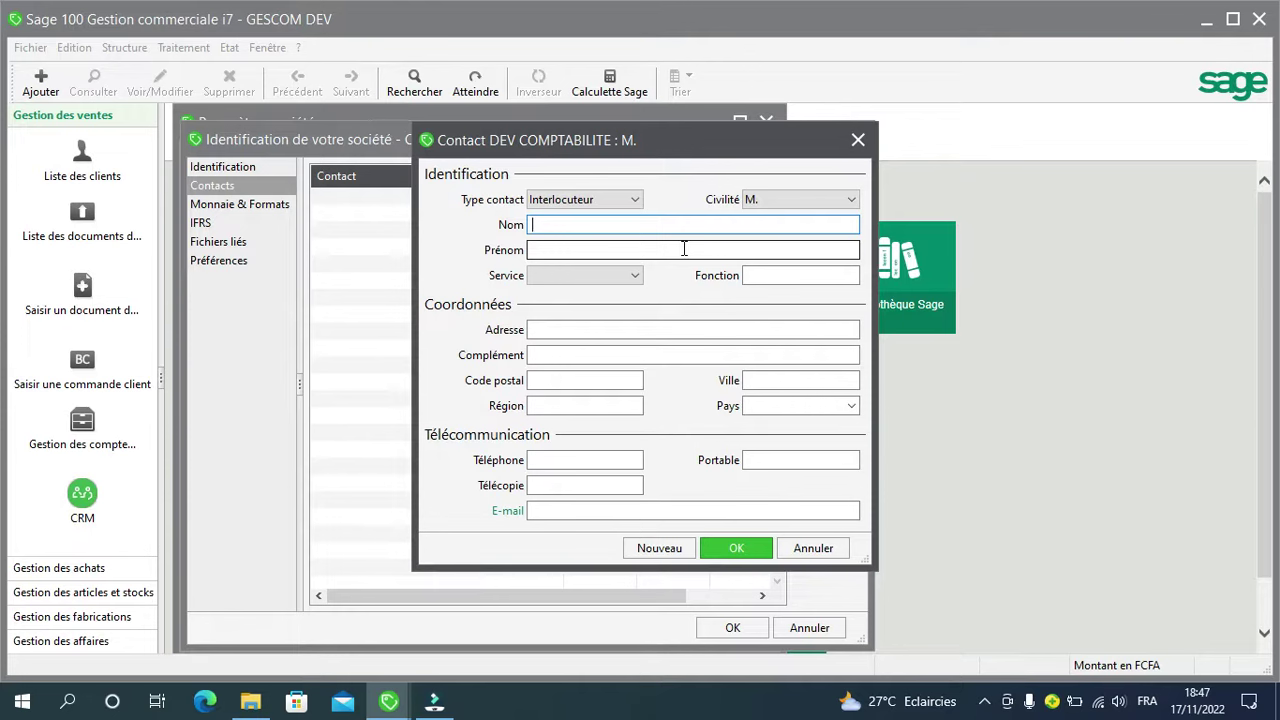
key(Tab)
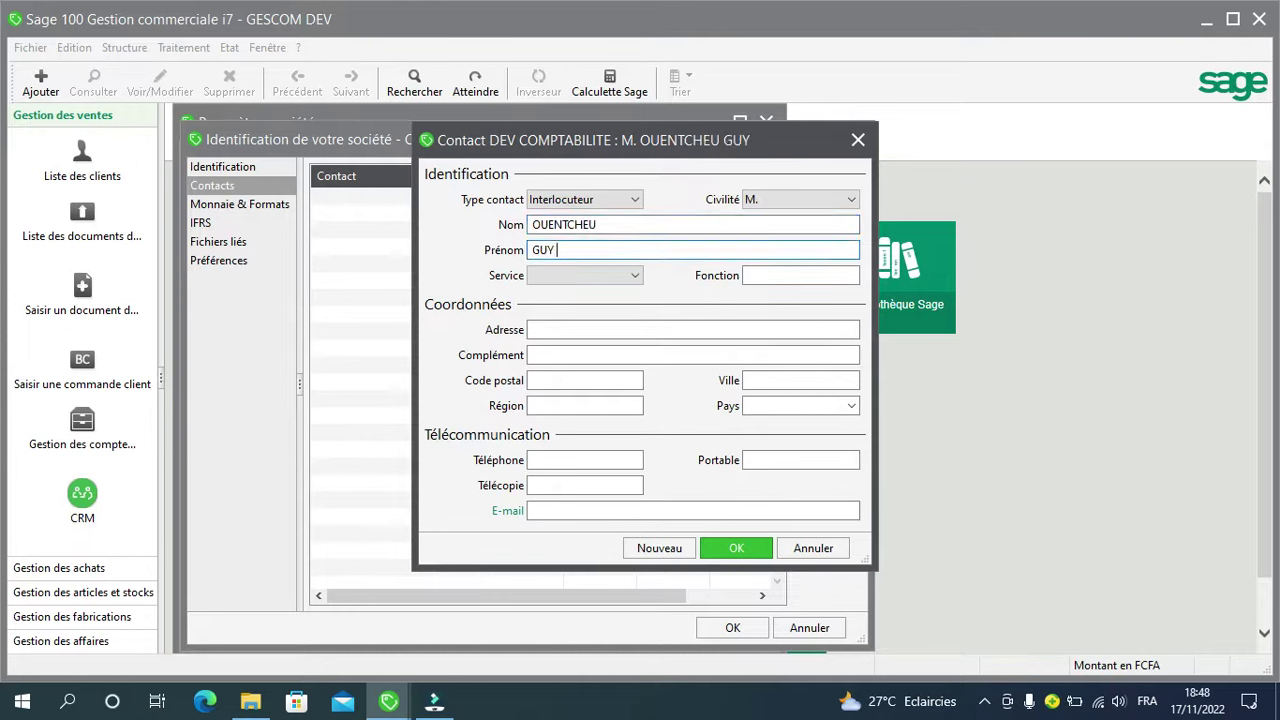
key(Tab)
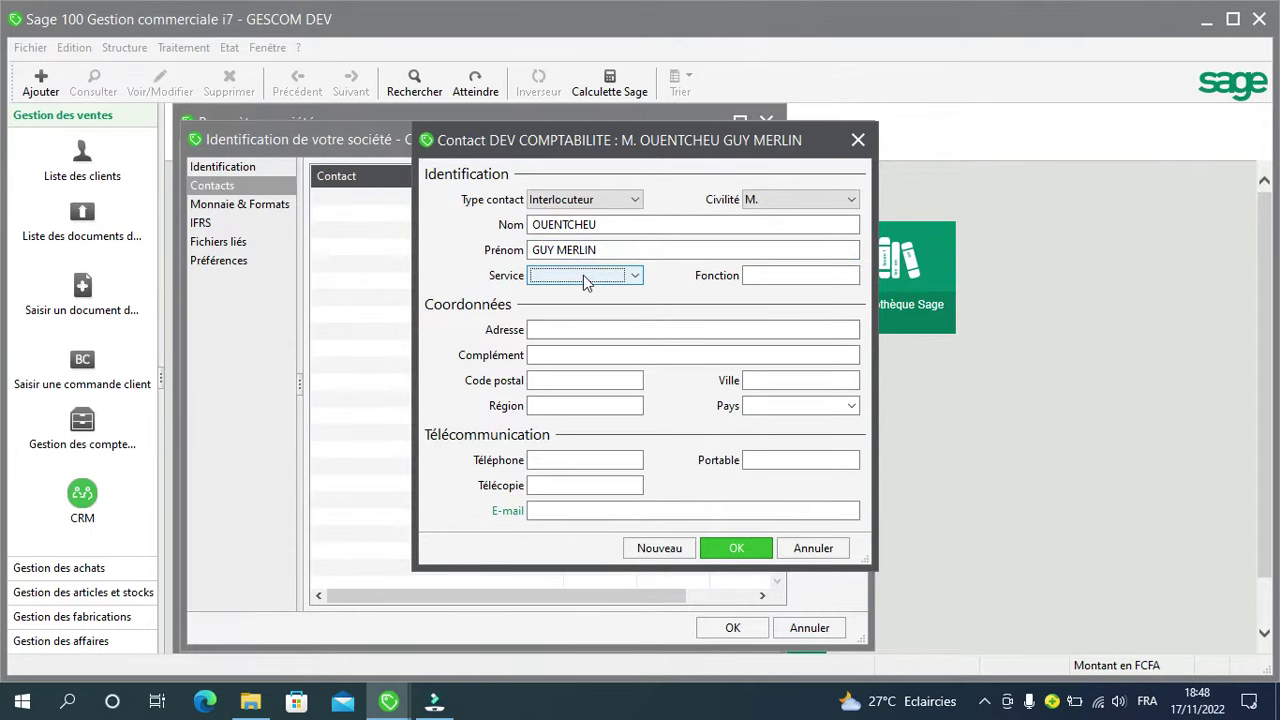
click(851, 274)
text(C)
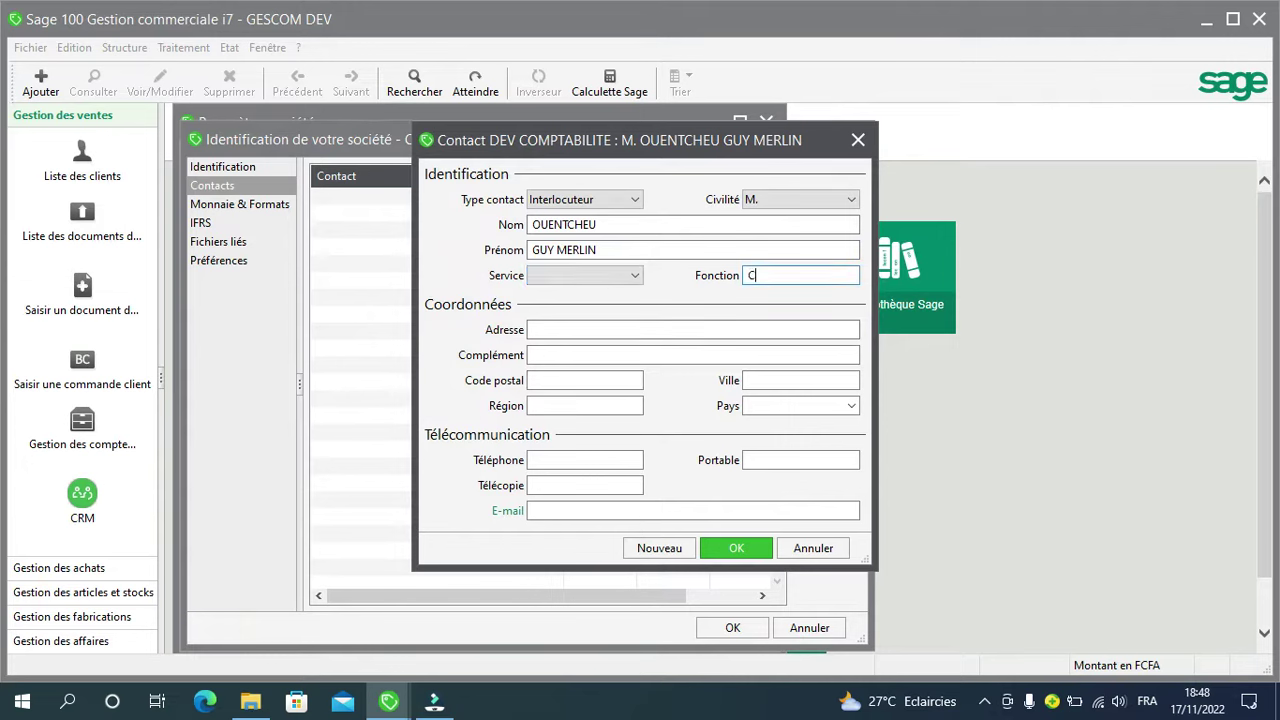
text(OMPTABLE)
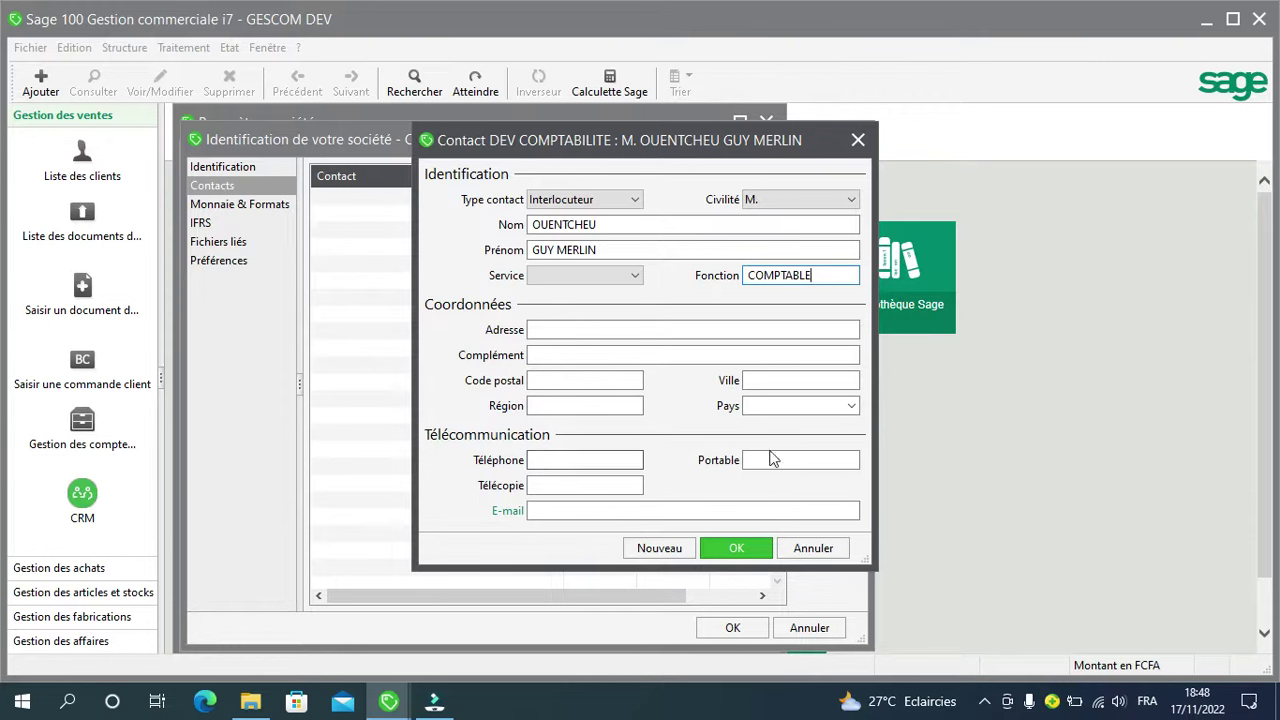
click(735, 547)
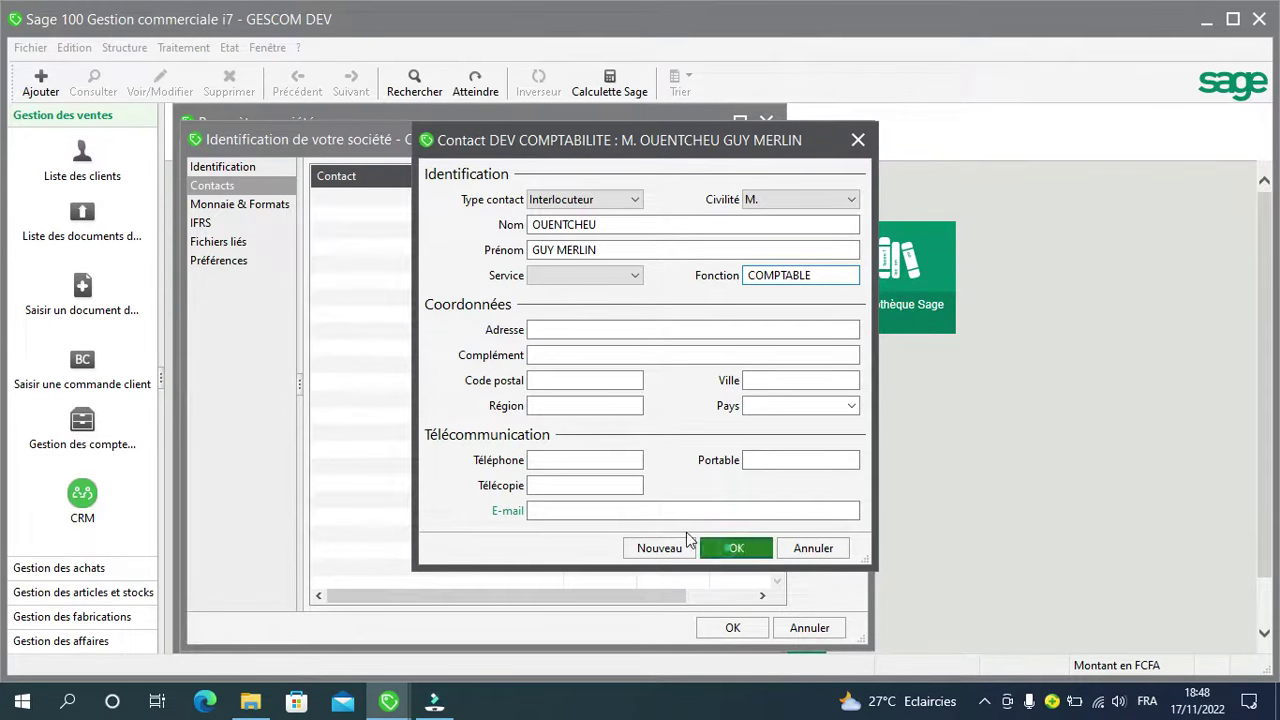
click(235, 194)
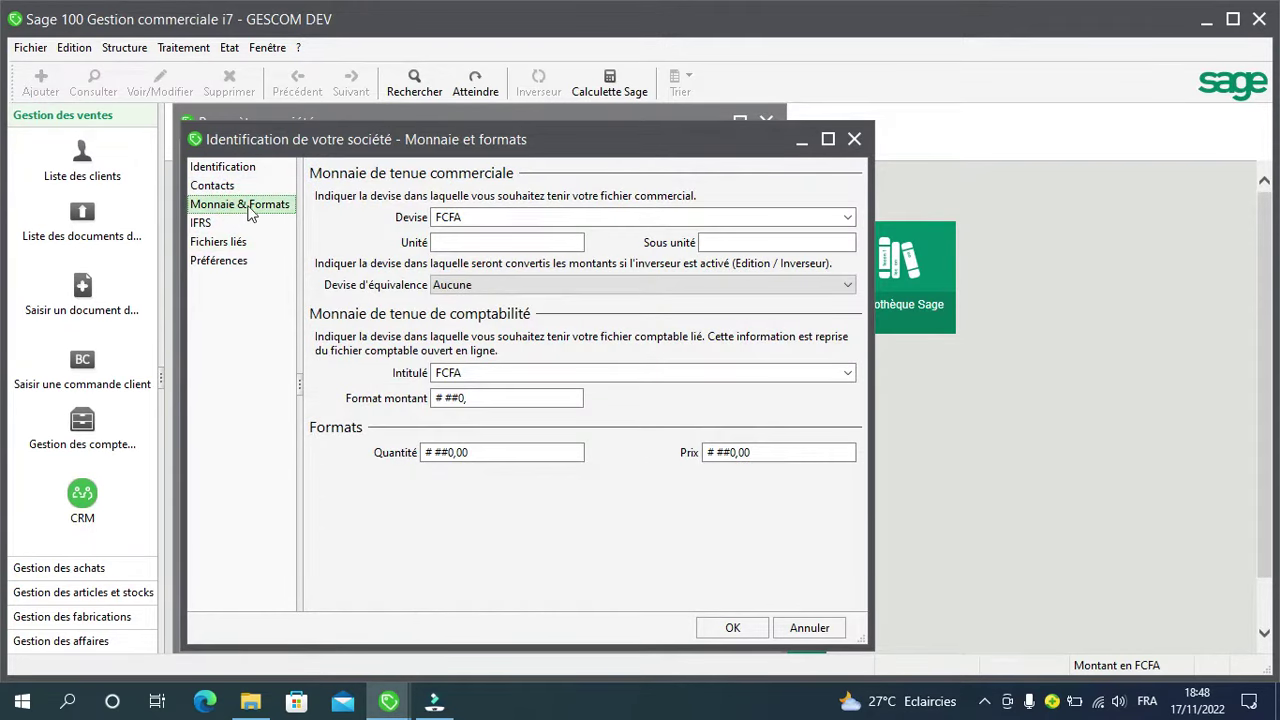
Step: Set the FCFA currency unit to 1, then review the IFRS and linked files pages
click(443, 244)
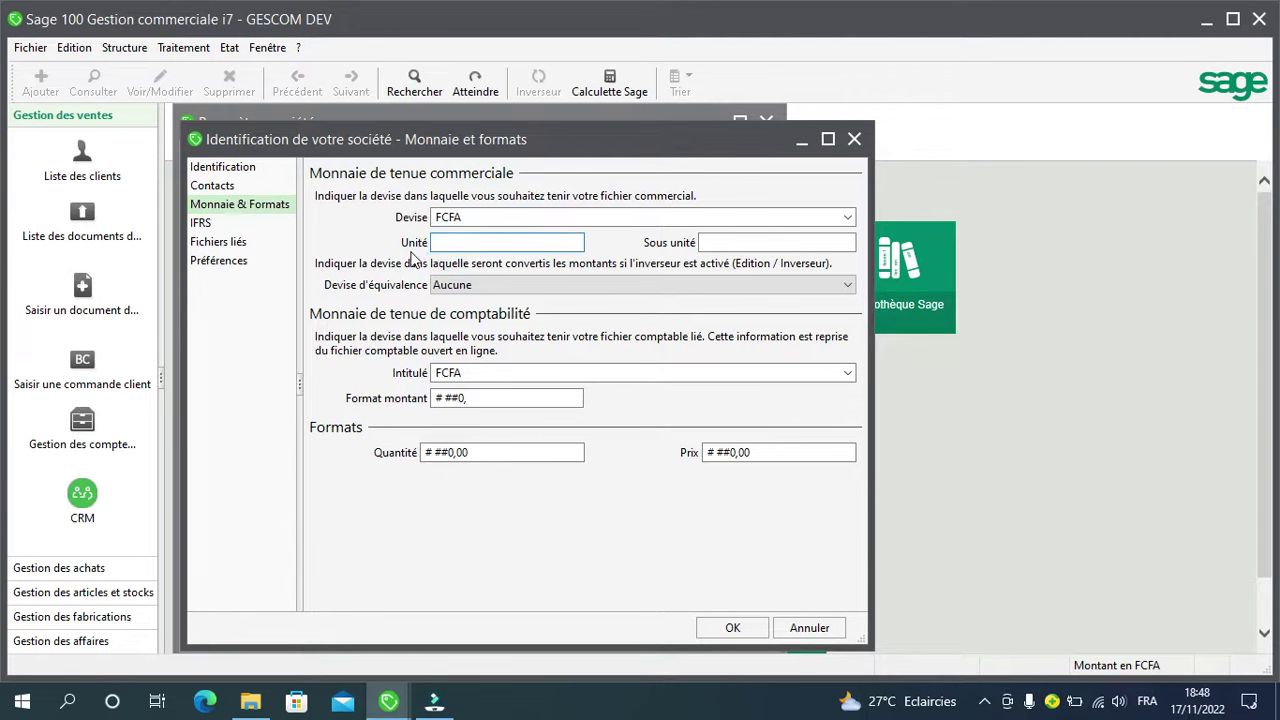
text(1)
click(205, 226)
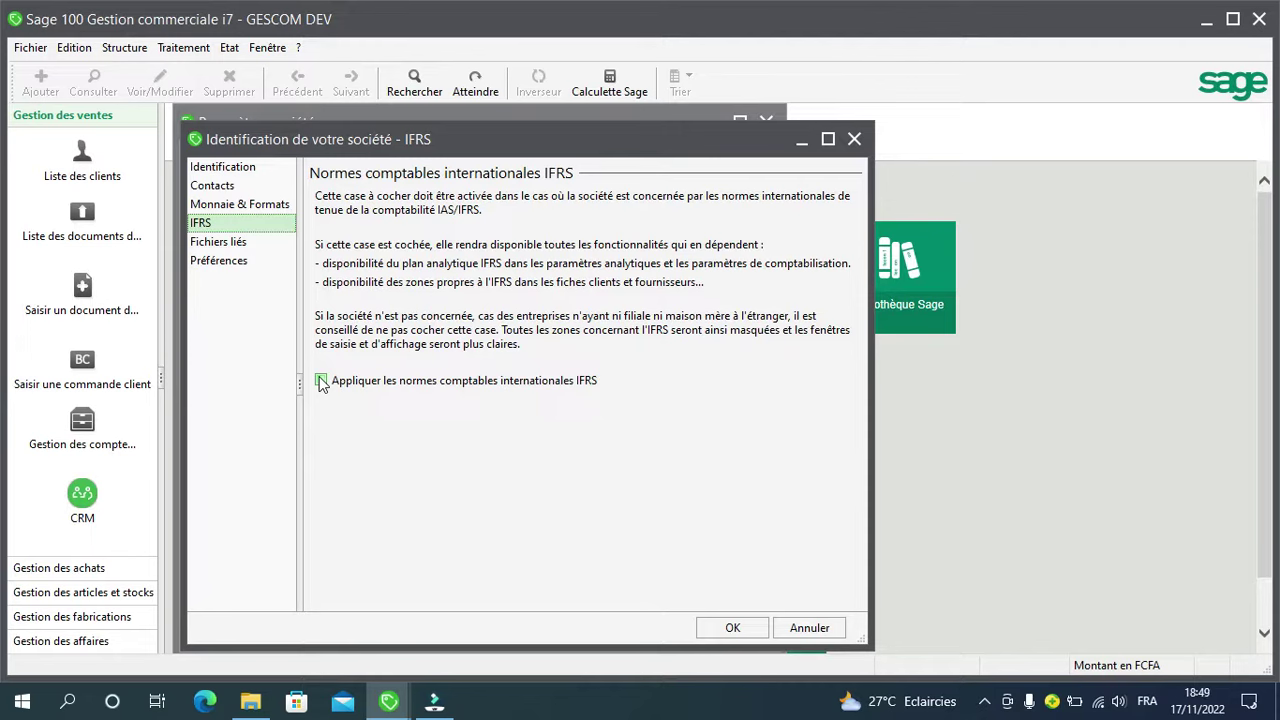
click(222, 250)
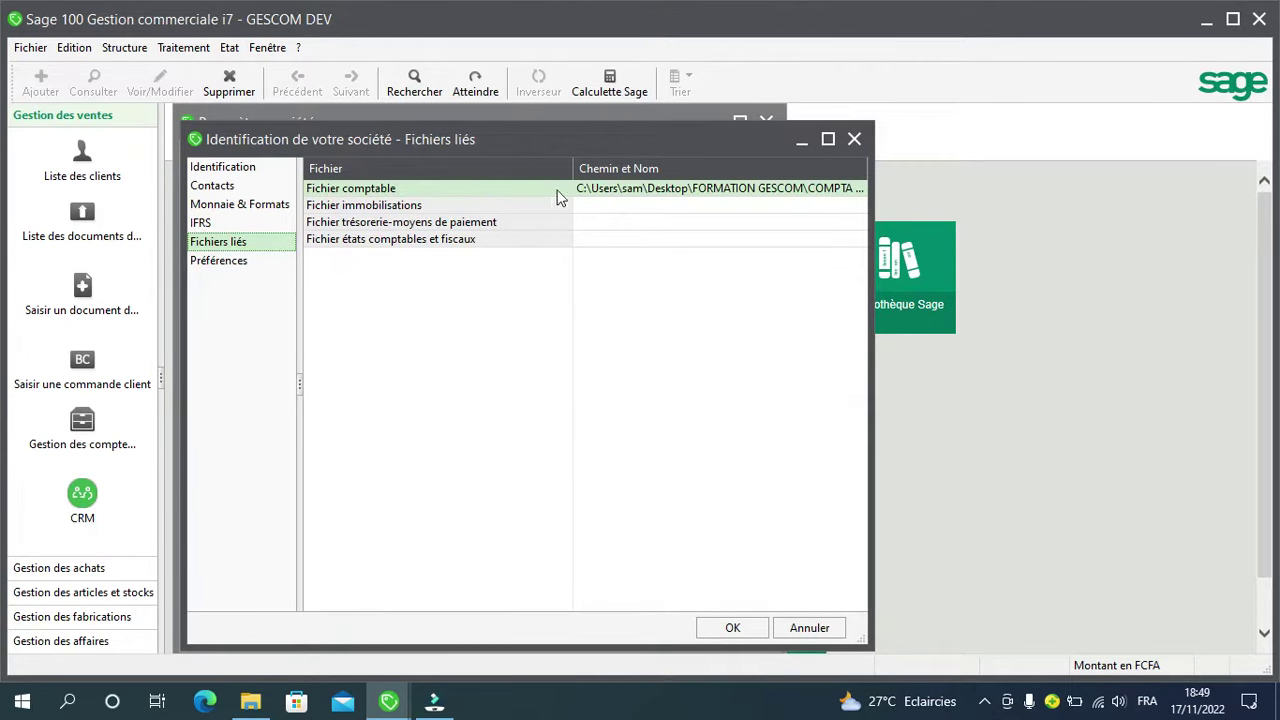
Step: Select the linked Fichier comptable row and display the company Préférences page
click(432, 187)
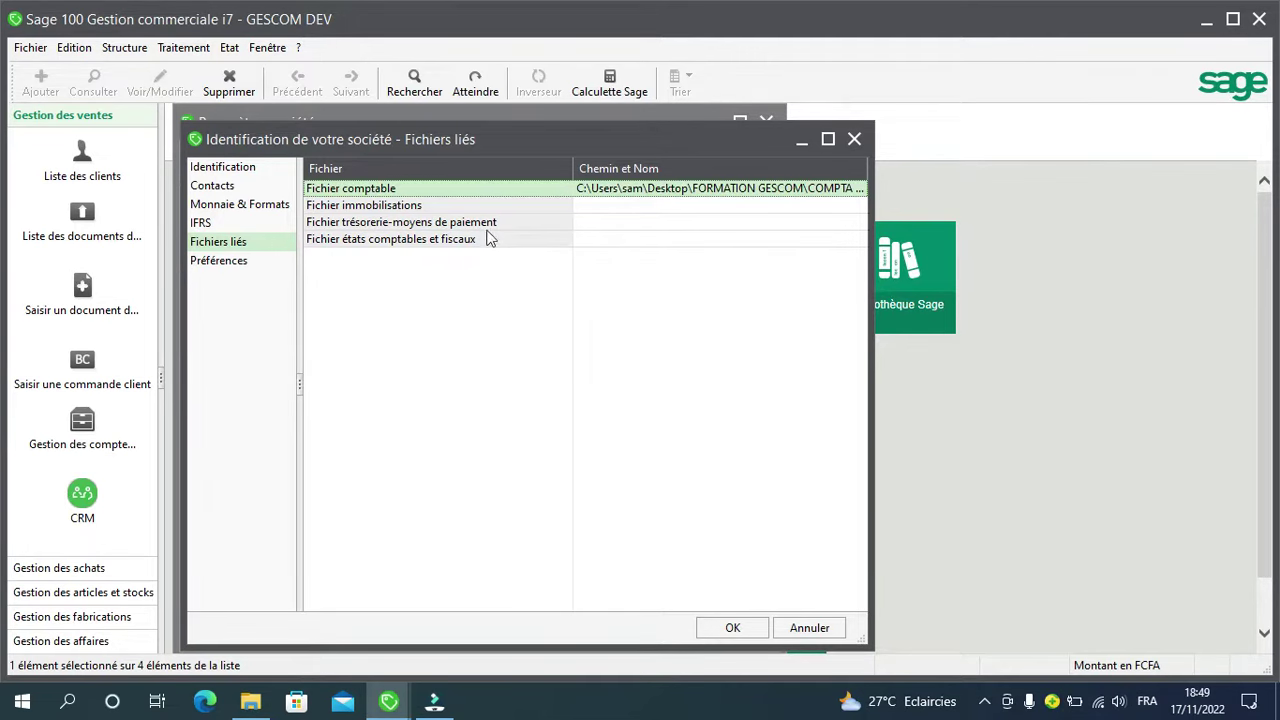
click(216, 263)
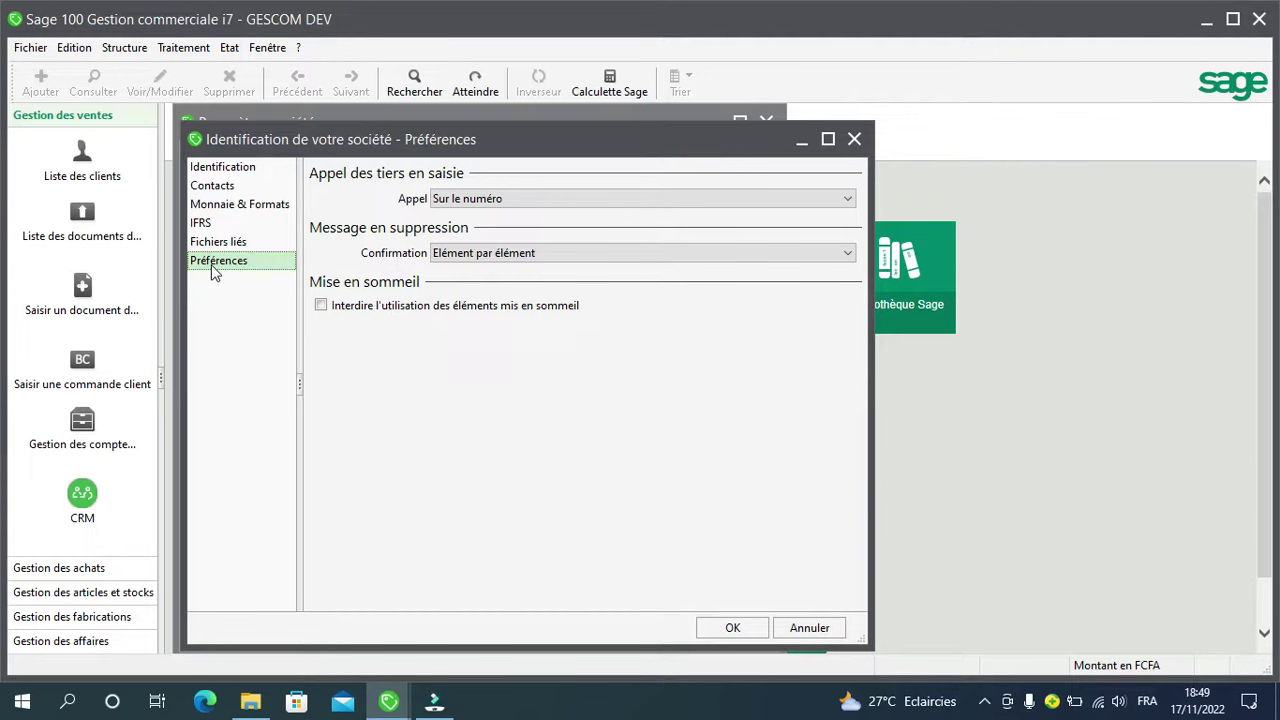
Step: Keep tiers called by number and deletion confirmed item by item, forbid dormant items, and save
click(851, 197)
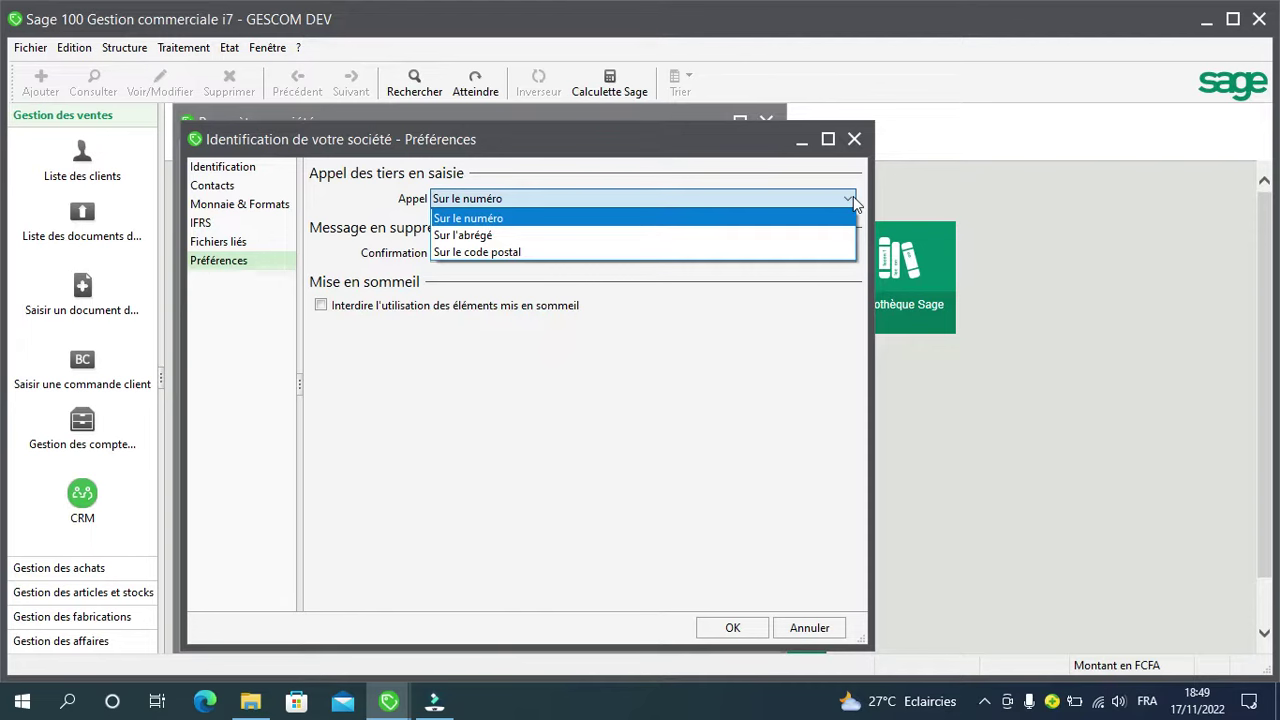
click(797, 221)
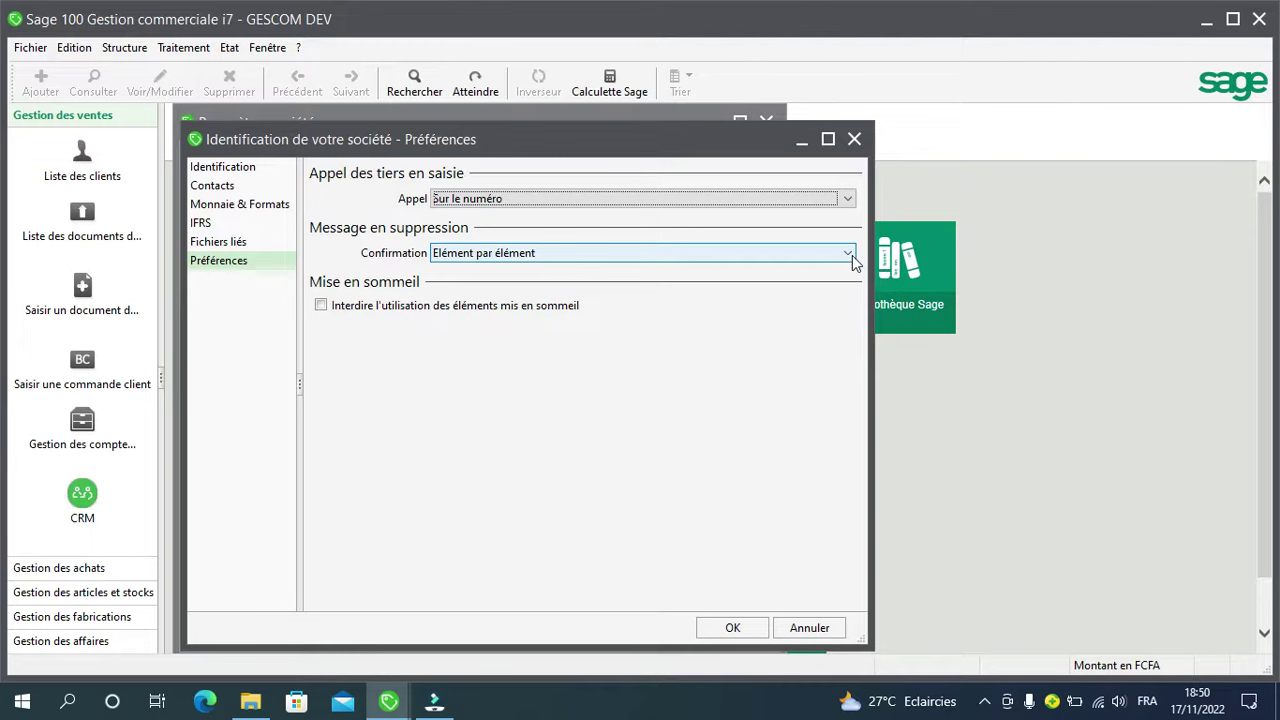
click(852, 255)
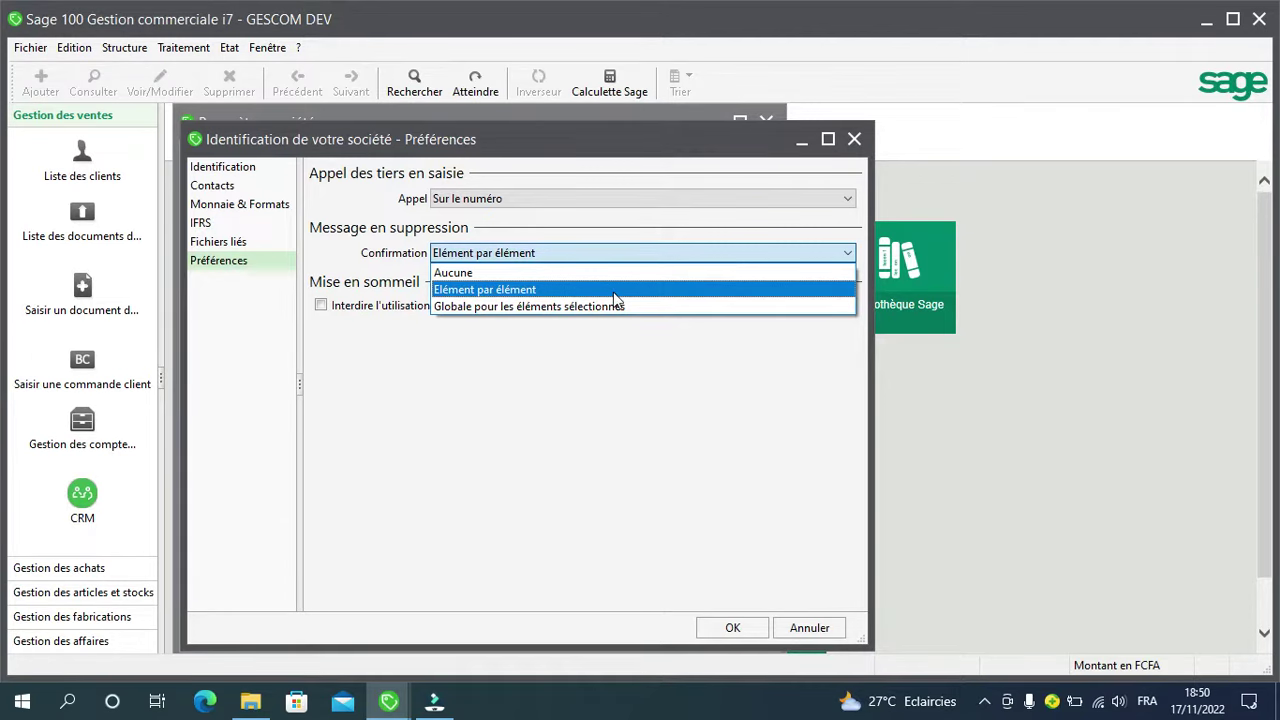
click(612, 290)
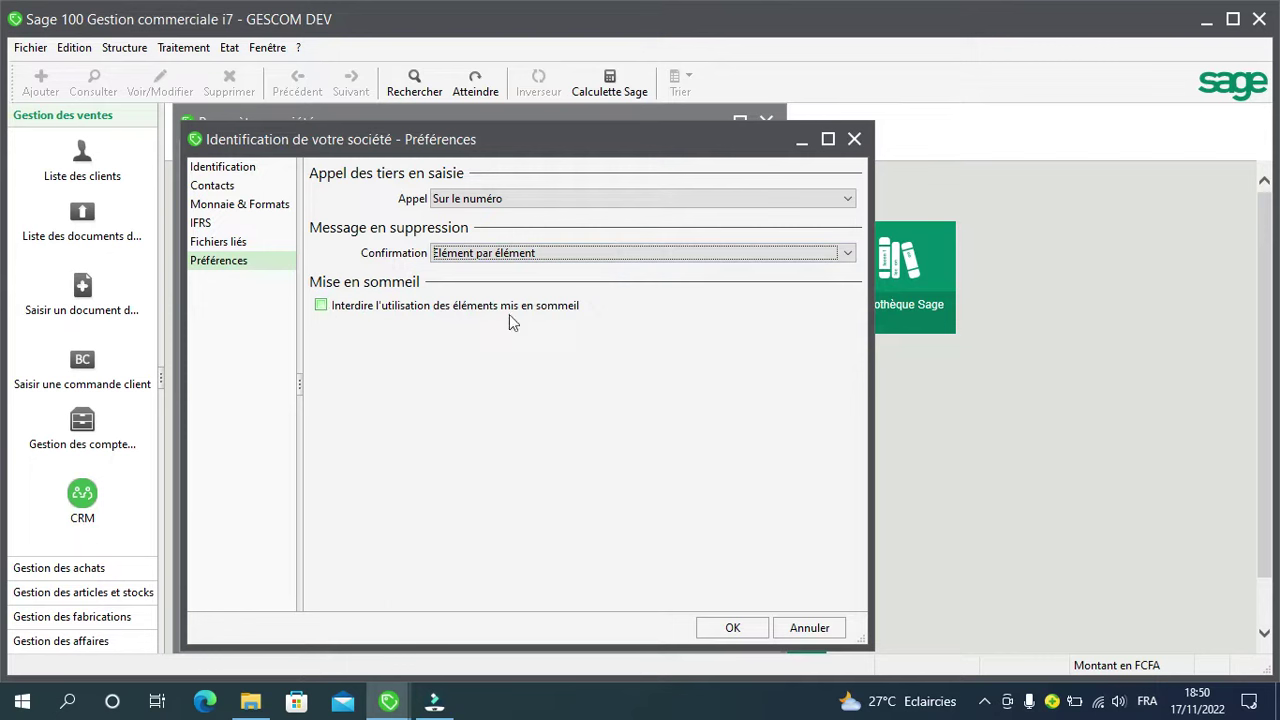
click(321, 306)
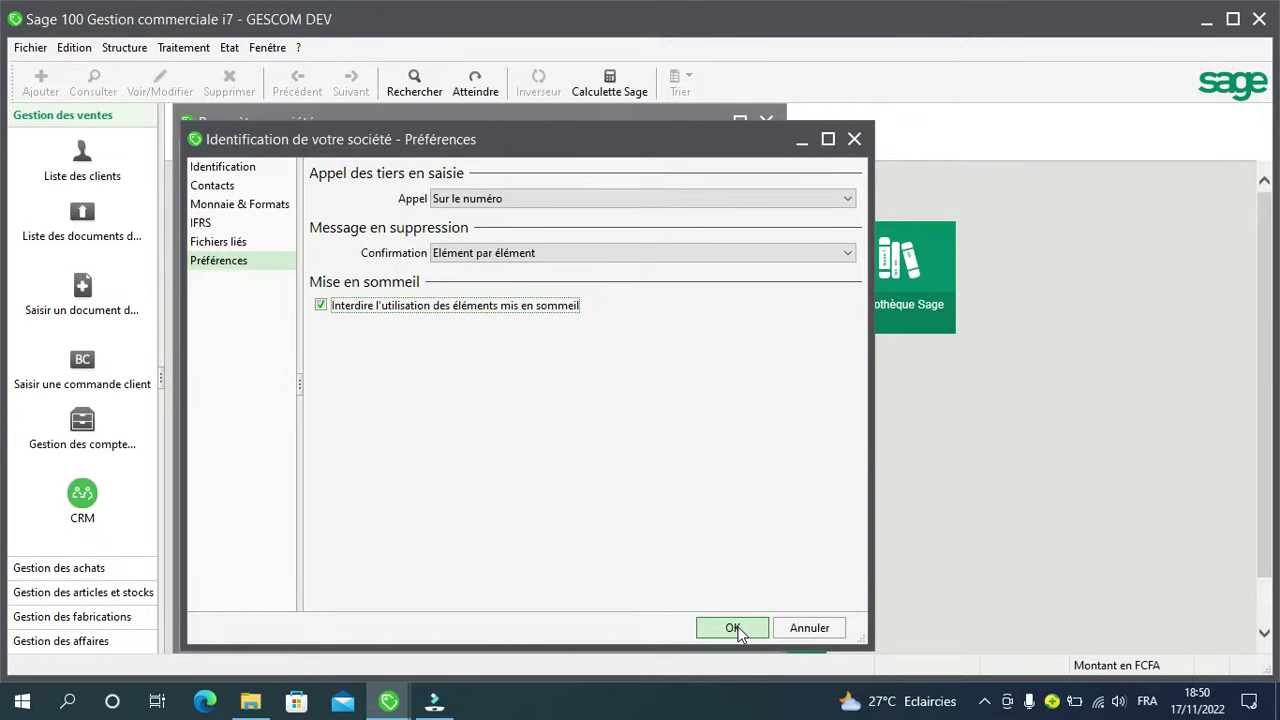
click(735, 628)
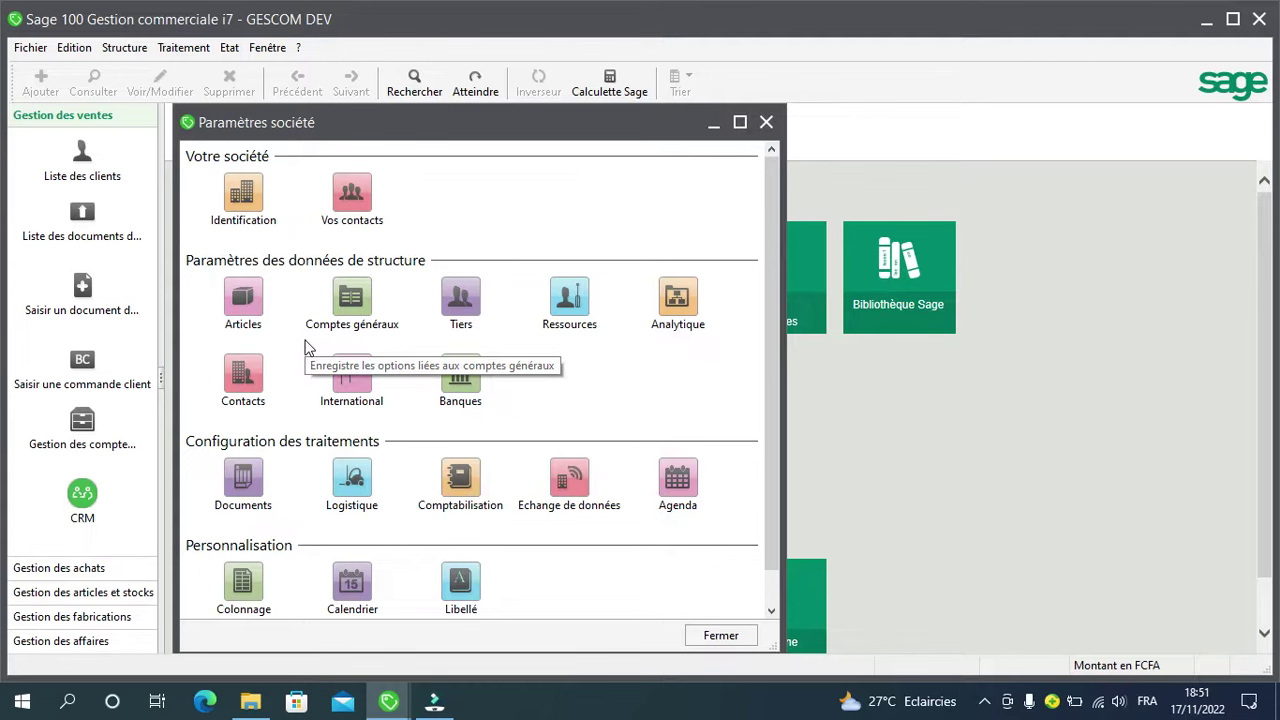
Step: In Articles settings keep HT tariff, update purchase prices on Facture, supplier reference Aucune
click(244, 300)
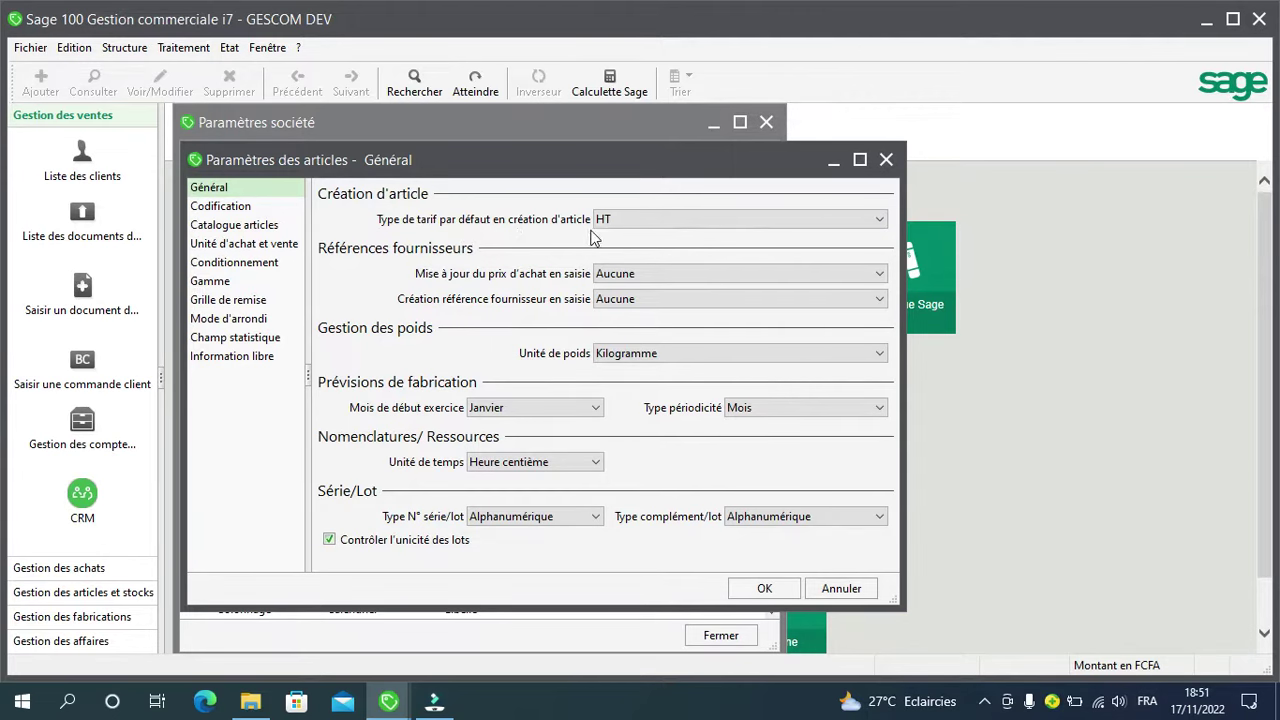
click(877, 222)
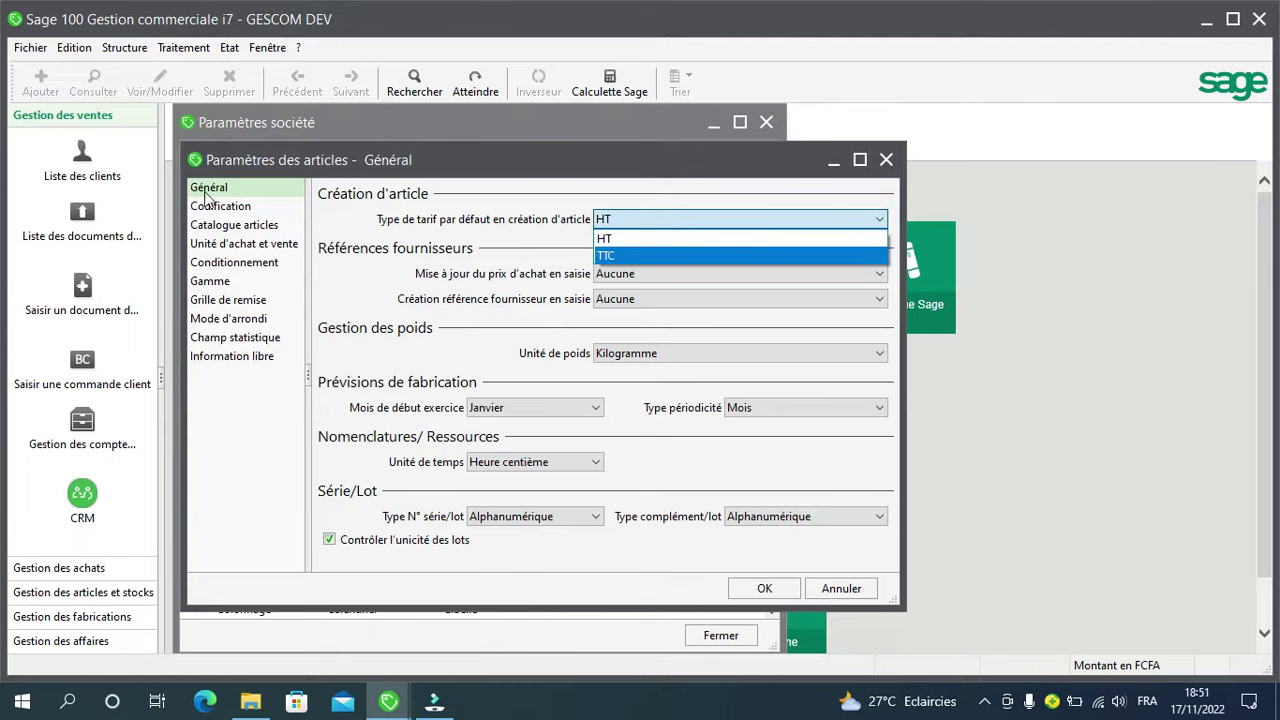
click(880, 221)
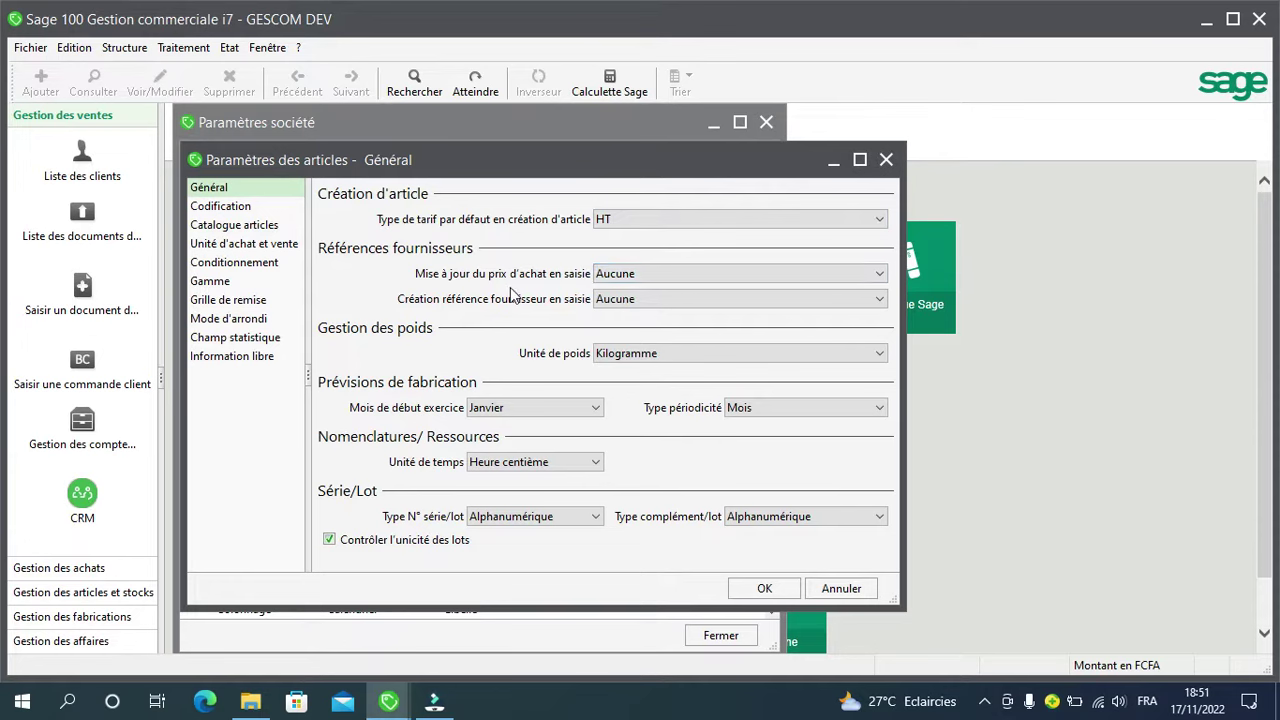
click(880, 276)
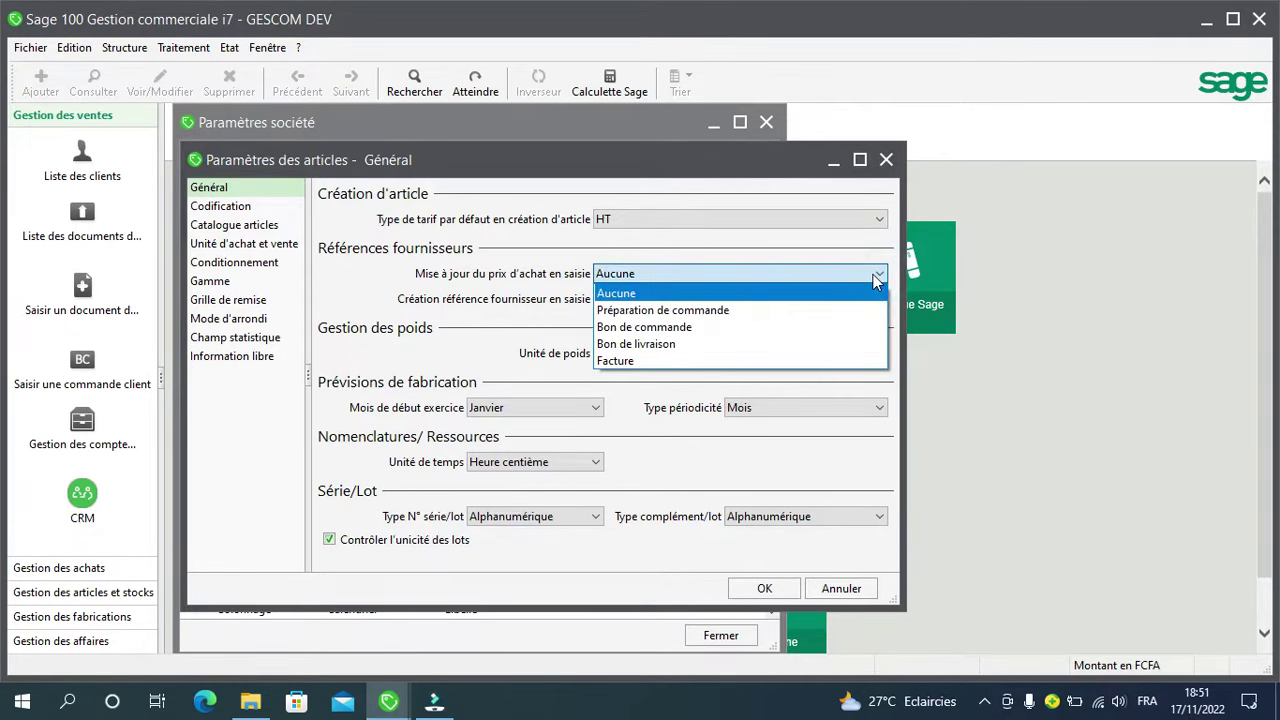
click(752, 362)
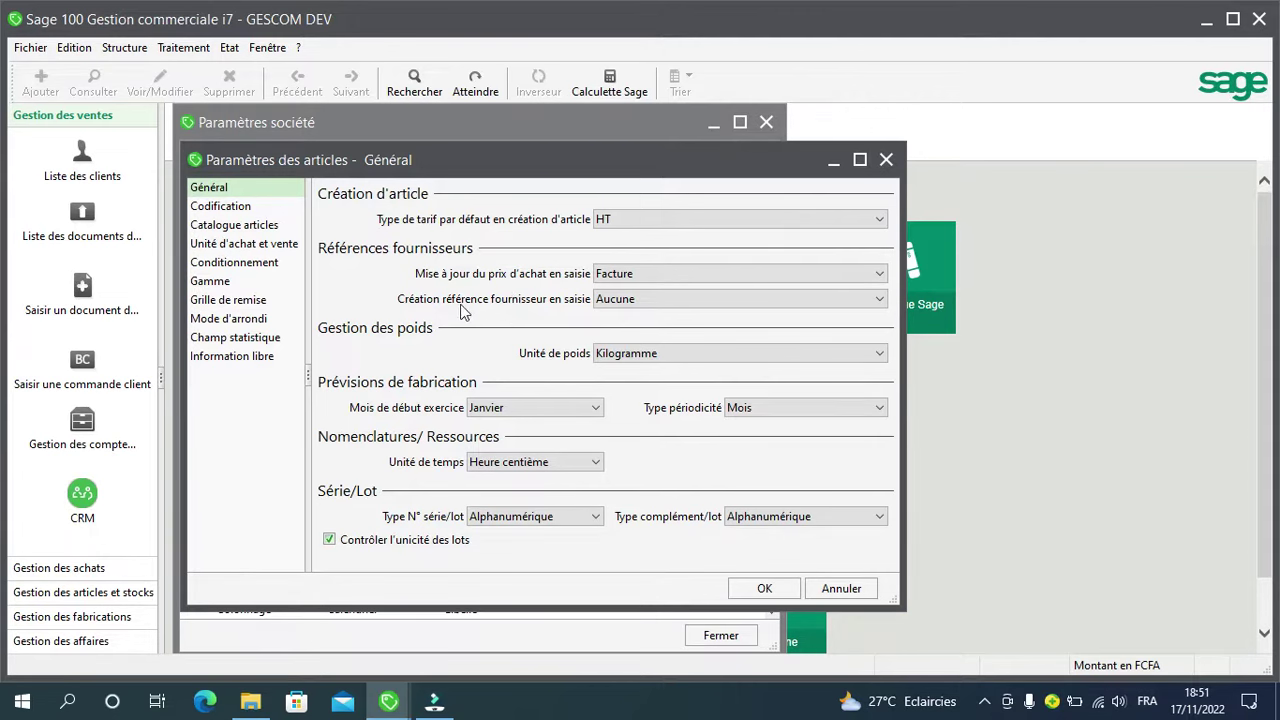
click(881, 301)
click(882, 301)
click(225, 206)
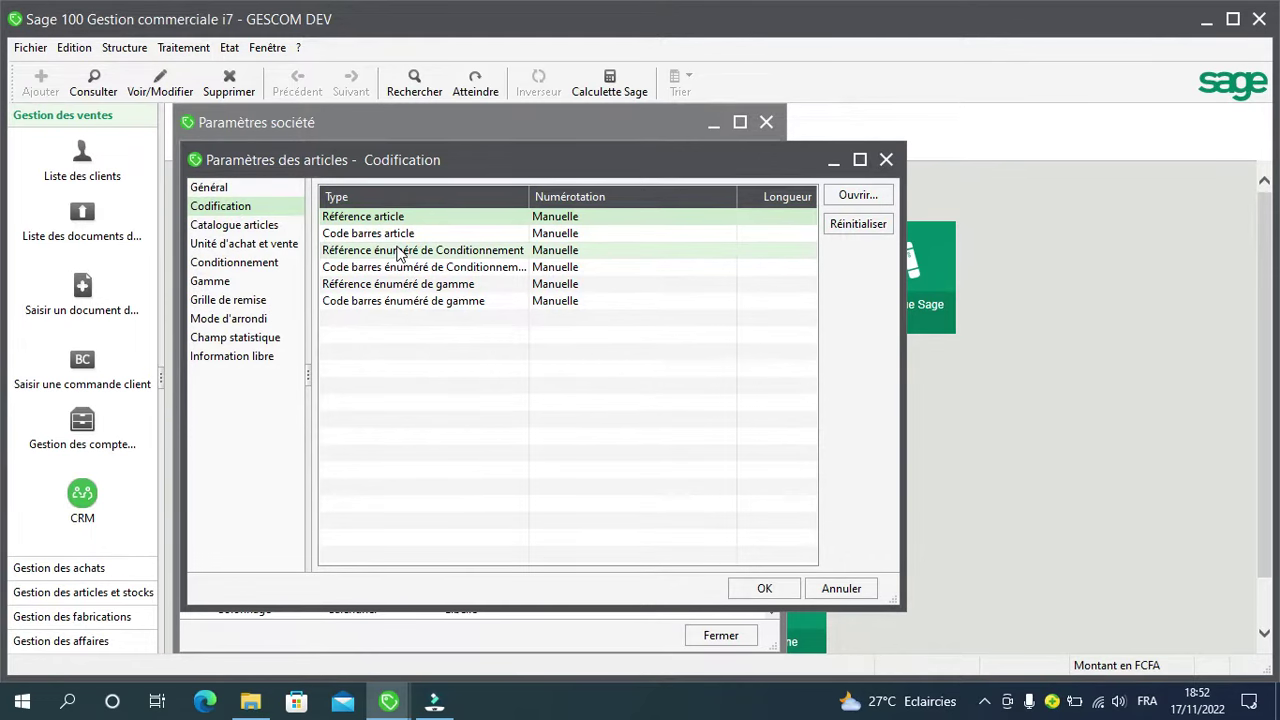
Step: Leave Référence article numbering at Manuelle after trying Automatique, then show Catalogue articles
double_click(580, 217)
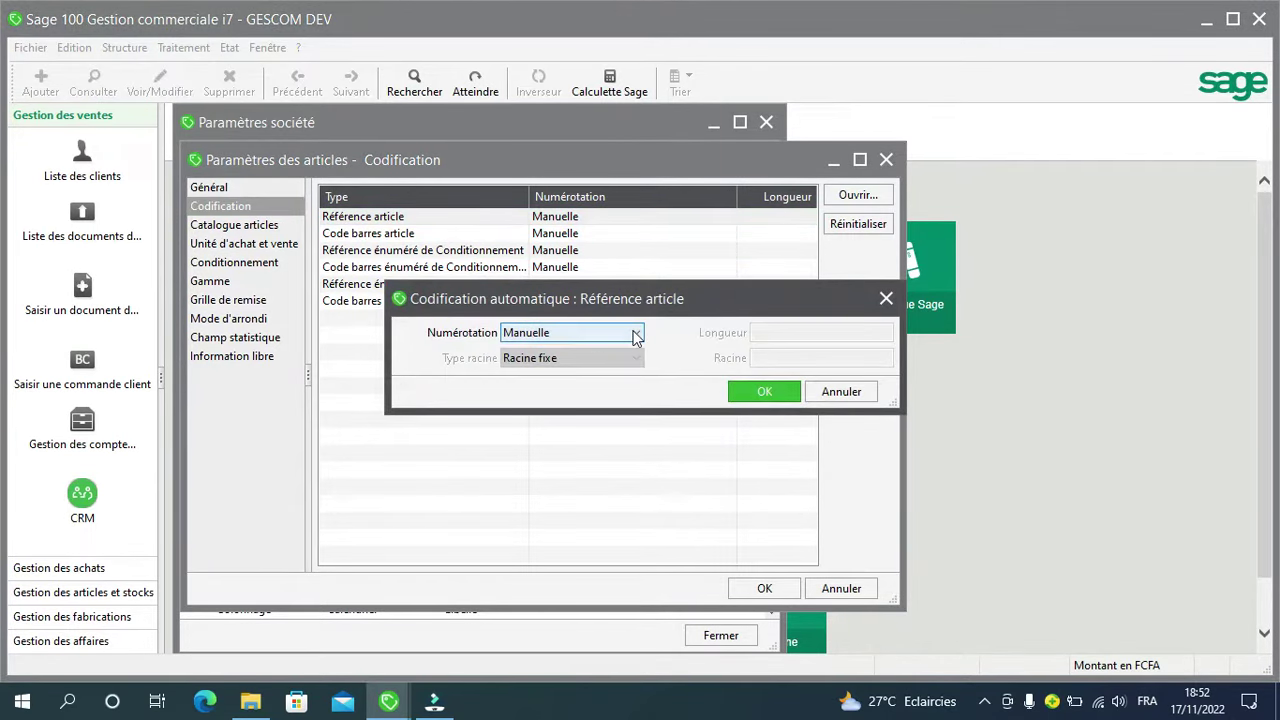
click(634, 335)
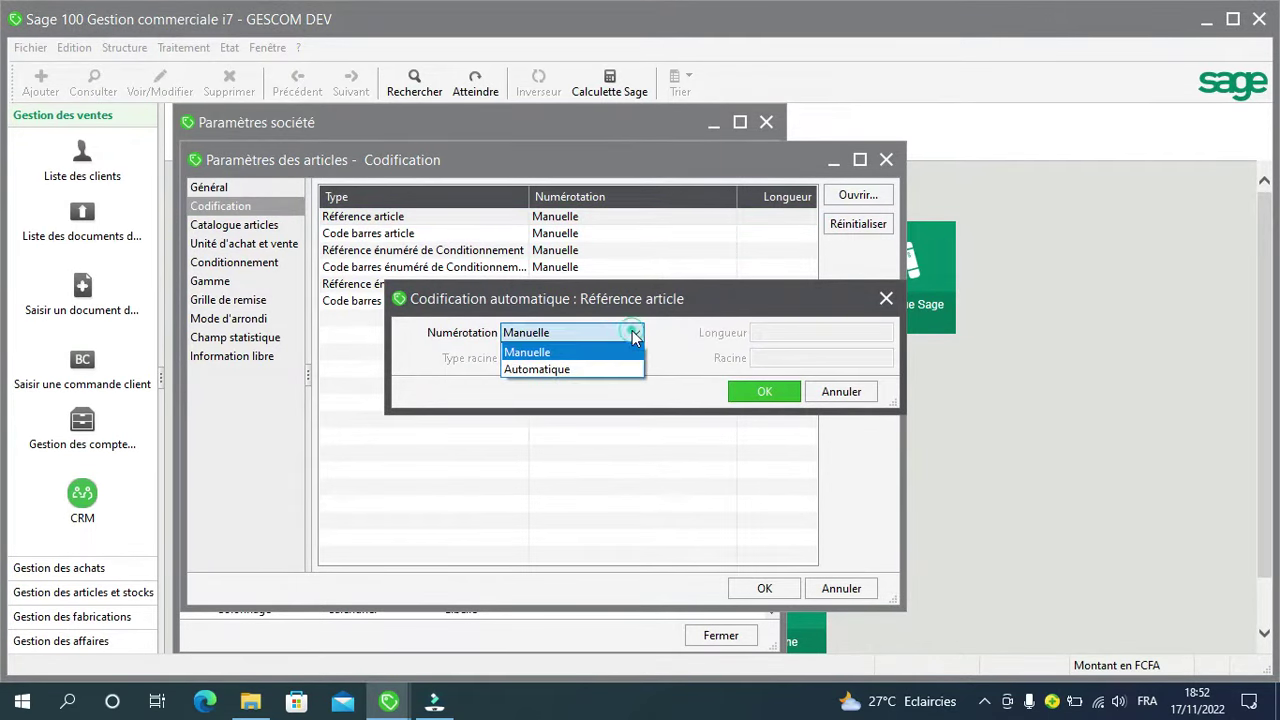
click(600, 369)
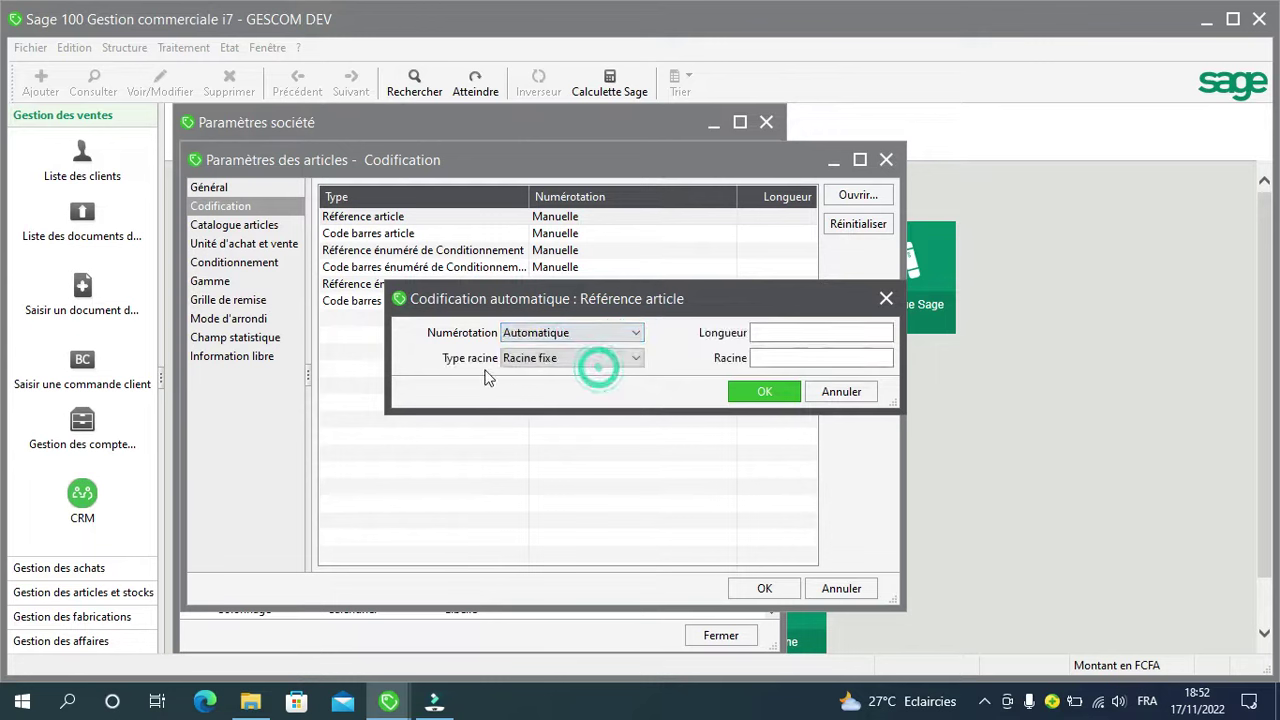
click(634, 360)
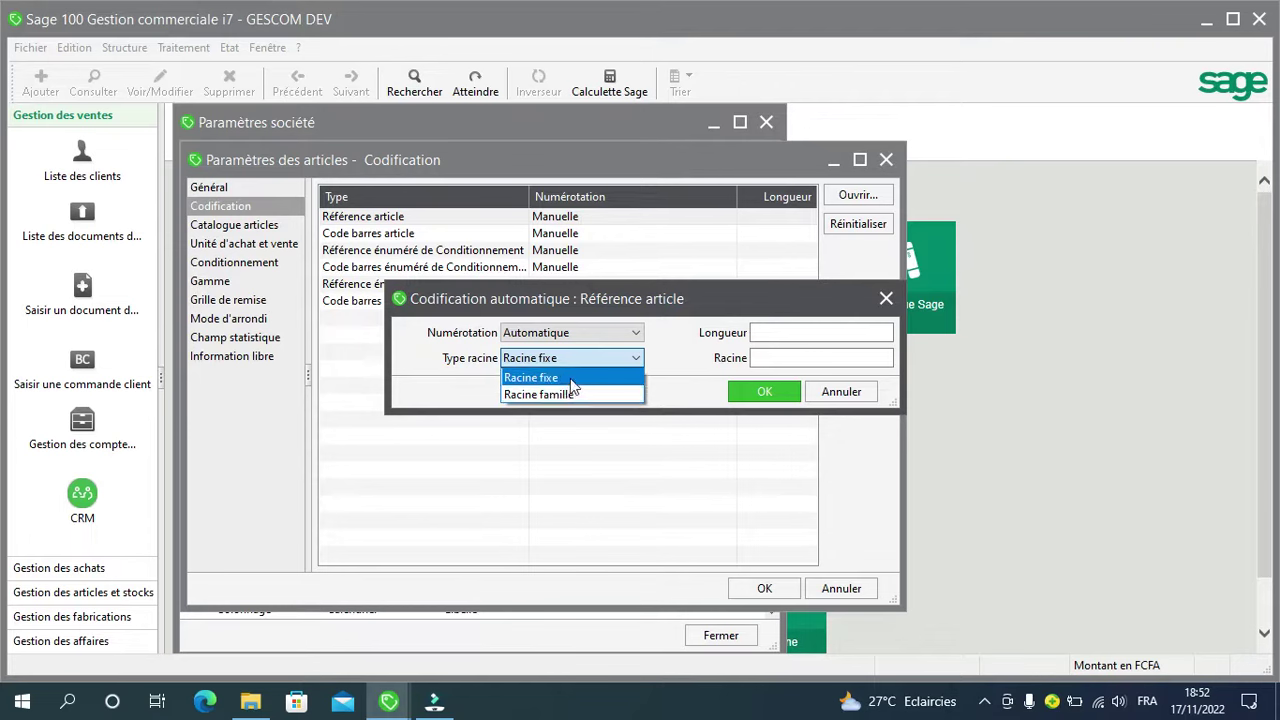
click(636, 332)
click(636, 332)
click(594, 352)
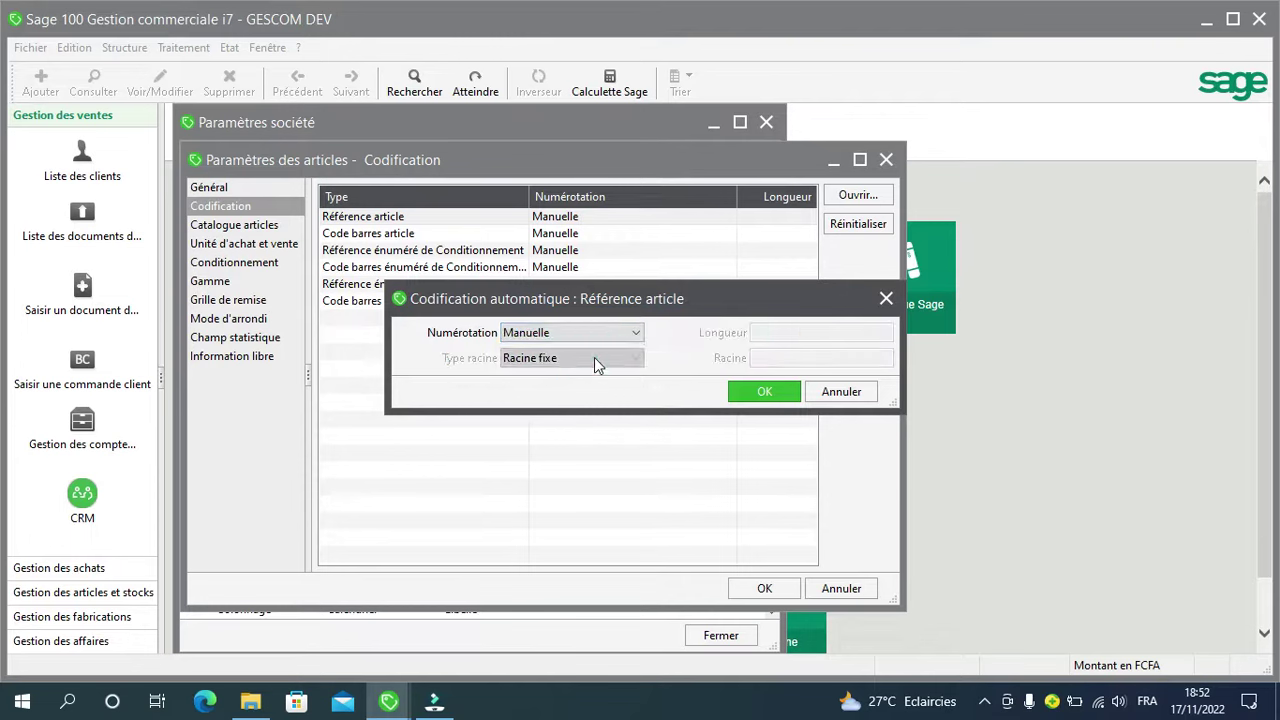
click(748, 391)
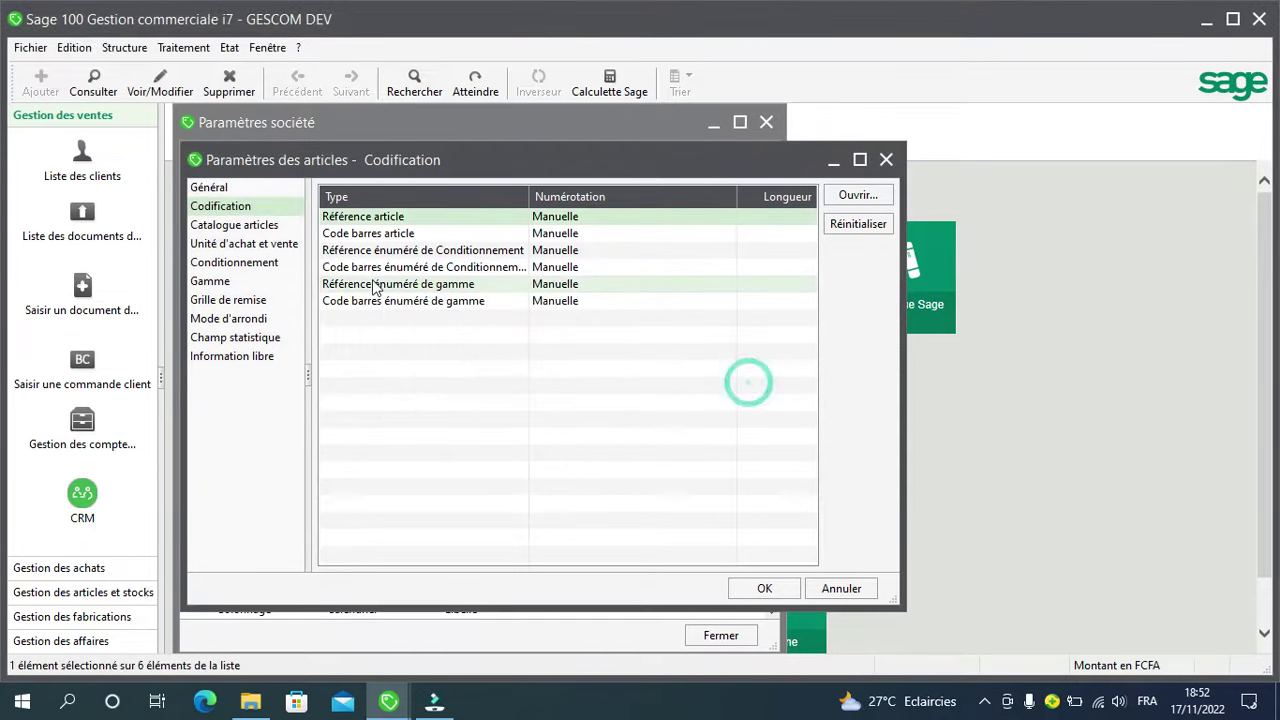
click(240, 226)
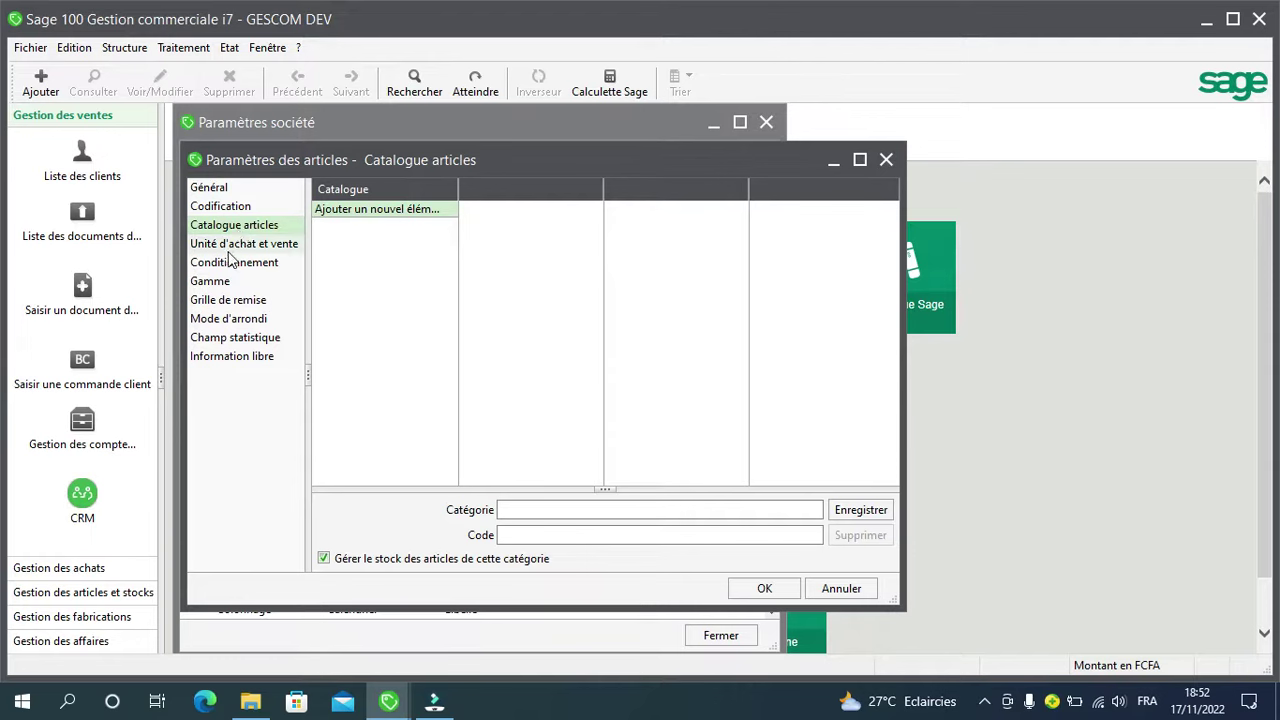
Step: Add C12, C24, PACK 06 and PACK 12 as purchase and sale units
click(231, 245)
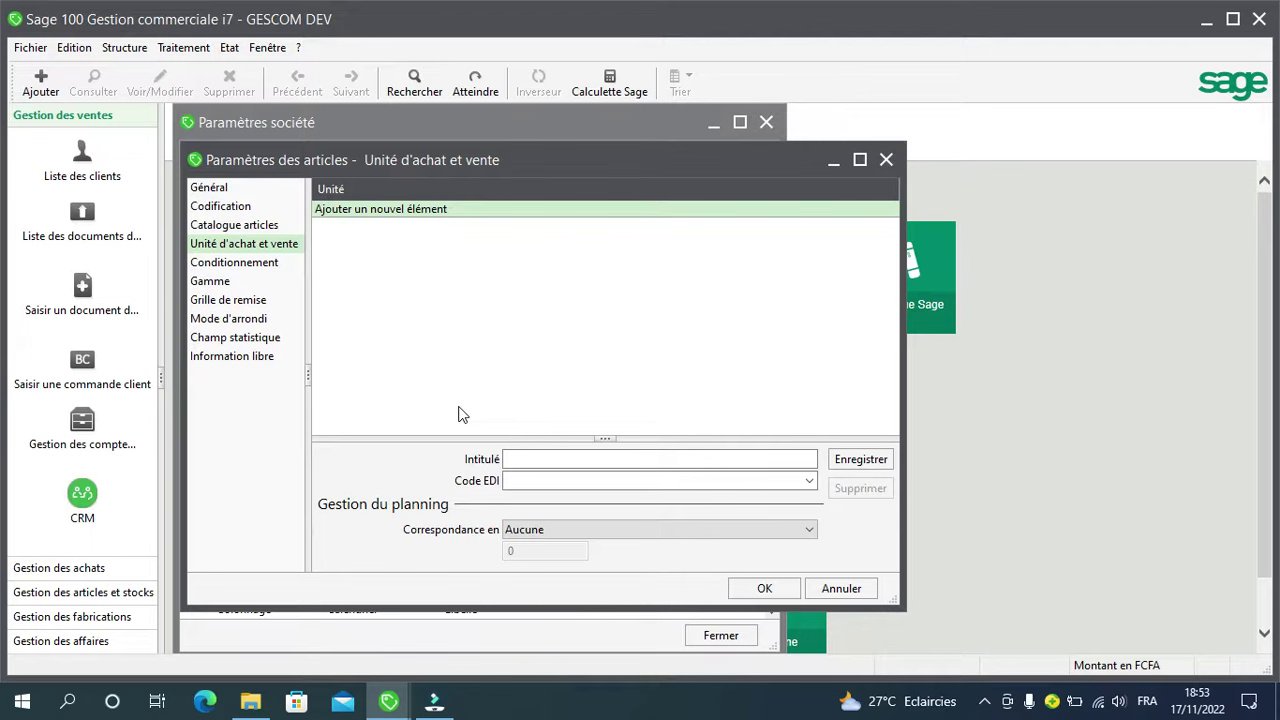
click(514, 458)
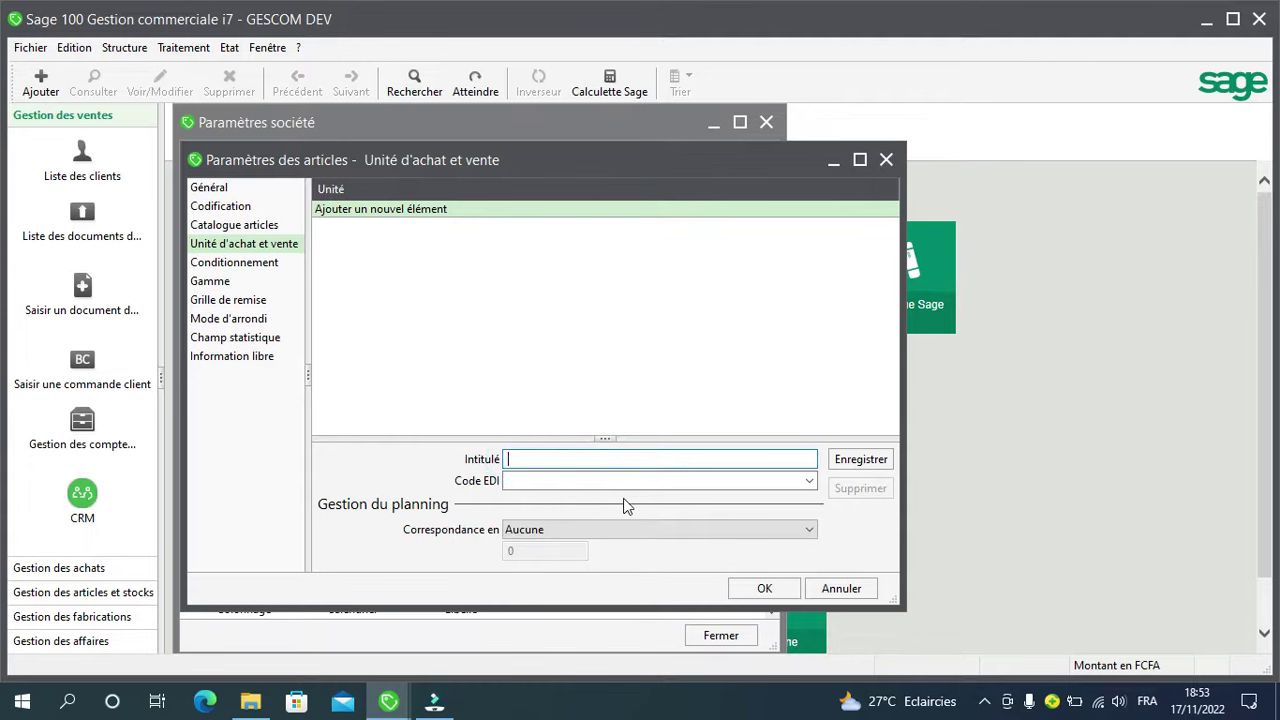
text(C12)
key(Return)
text(C24)
key(Return)
text(PACK 06)
key(Return)
text(PACK 12)
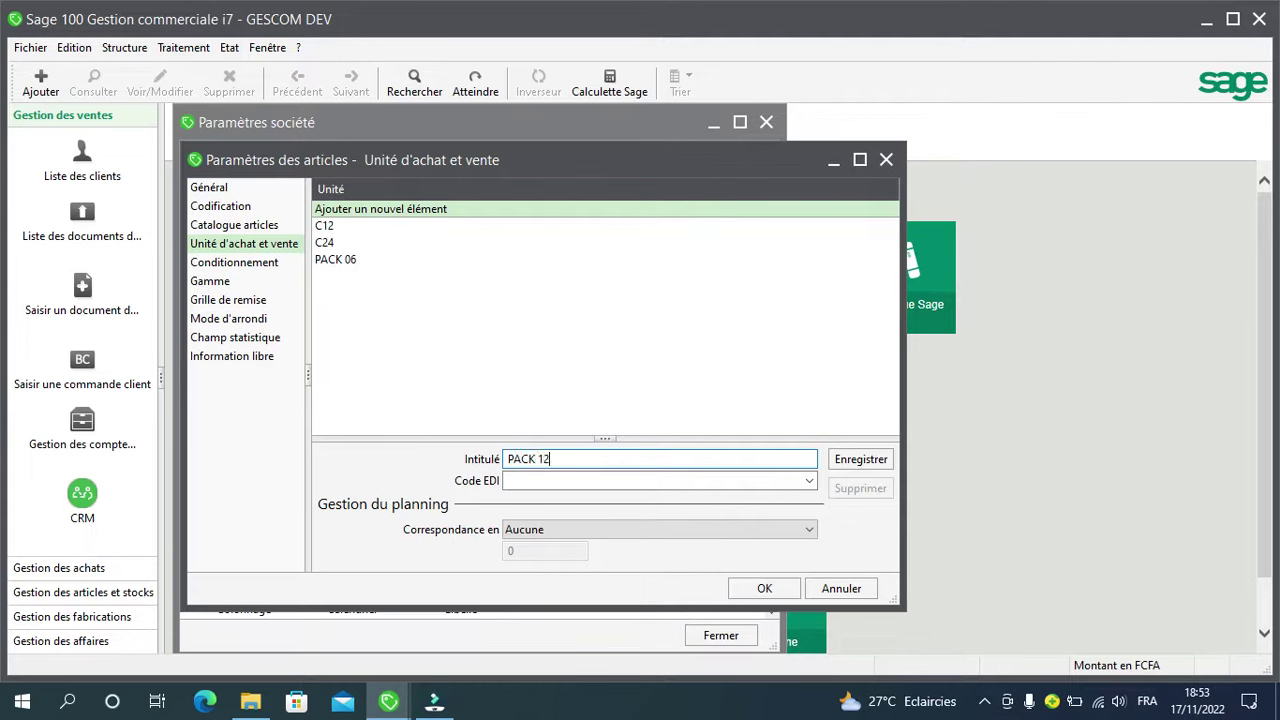
key(Return)
Step: Add CARTON 24, BIDON 10 L and AUCUN as further purchase and sale units
text(CARTON 24)
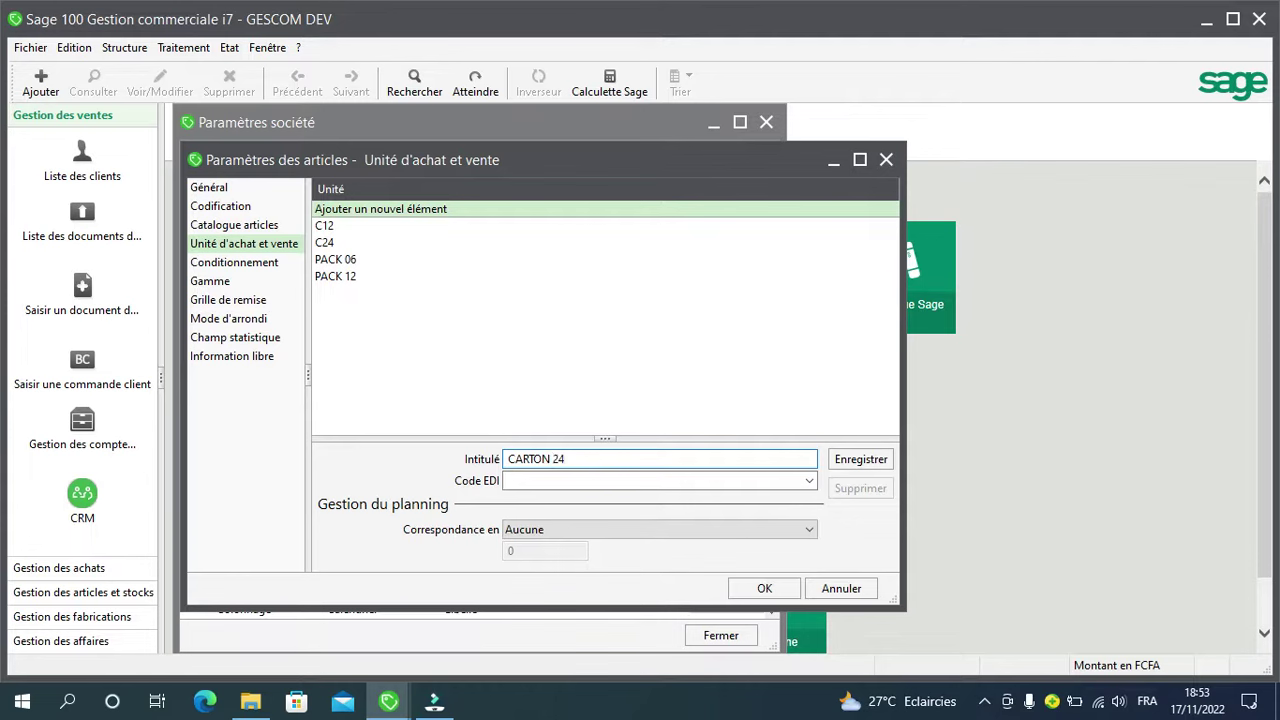
key(Return)
text(Bl)
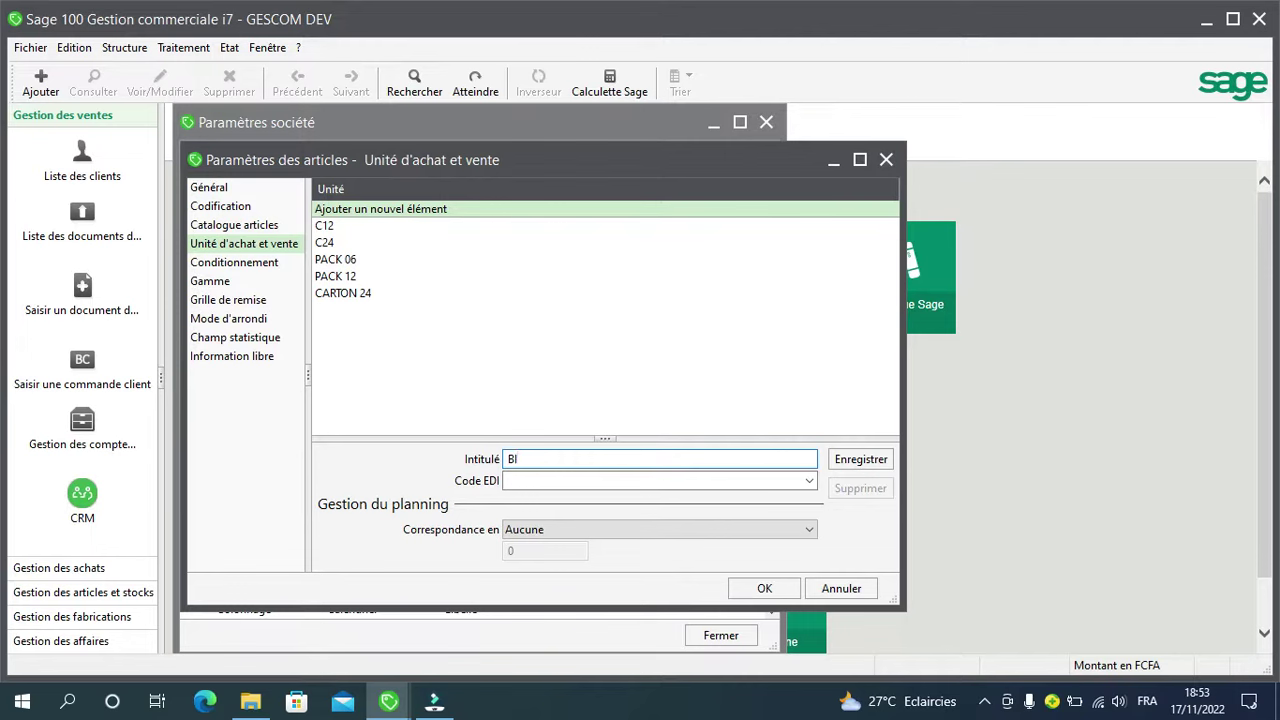
text(DON 10 L)
key(Return)
text(AUCUN)
key(Return)
Step: Add BOUTEILLE and CAISSE VIDE to the purchase and sale units, then return to Conditionnement
click(238, 264)
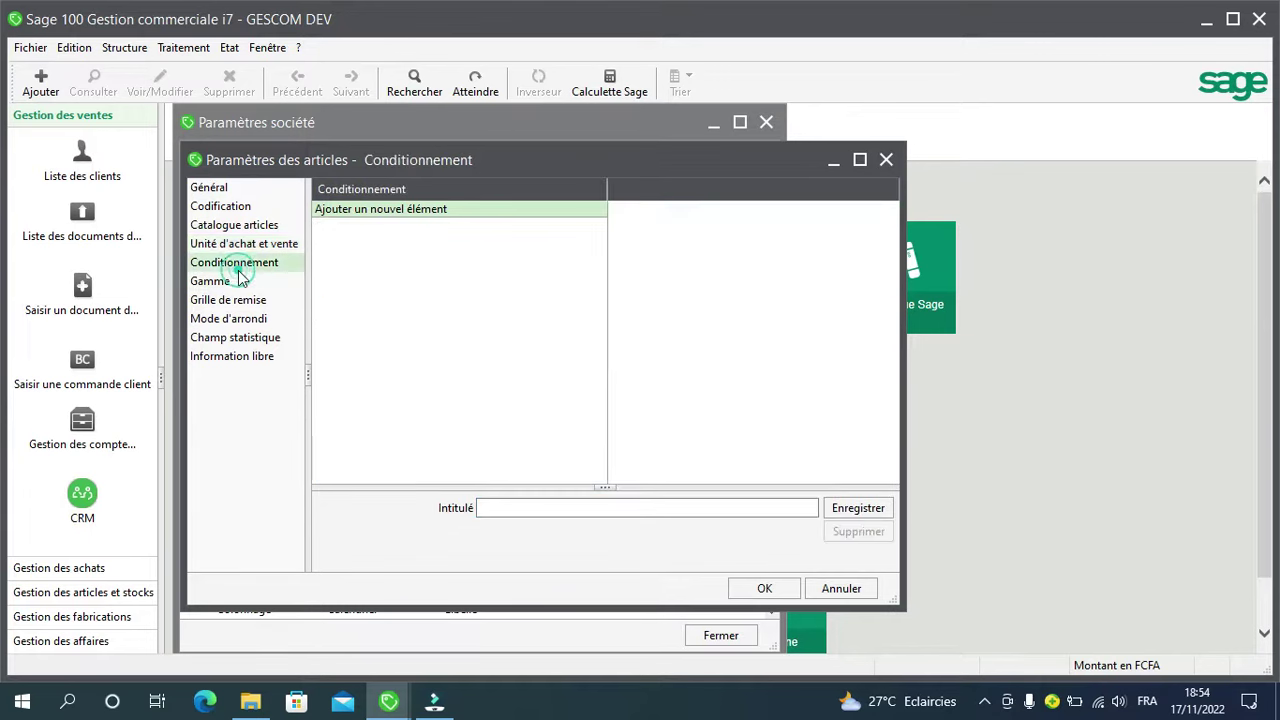
click(240, 244)
click(569, 460)
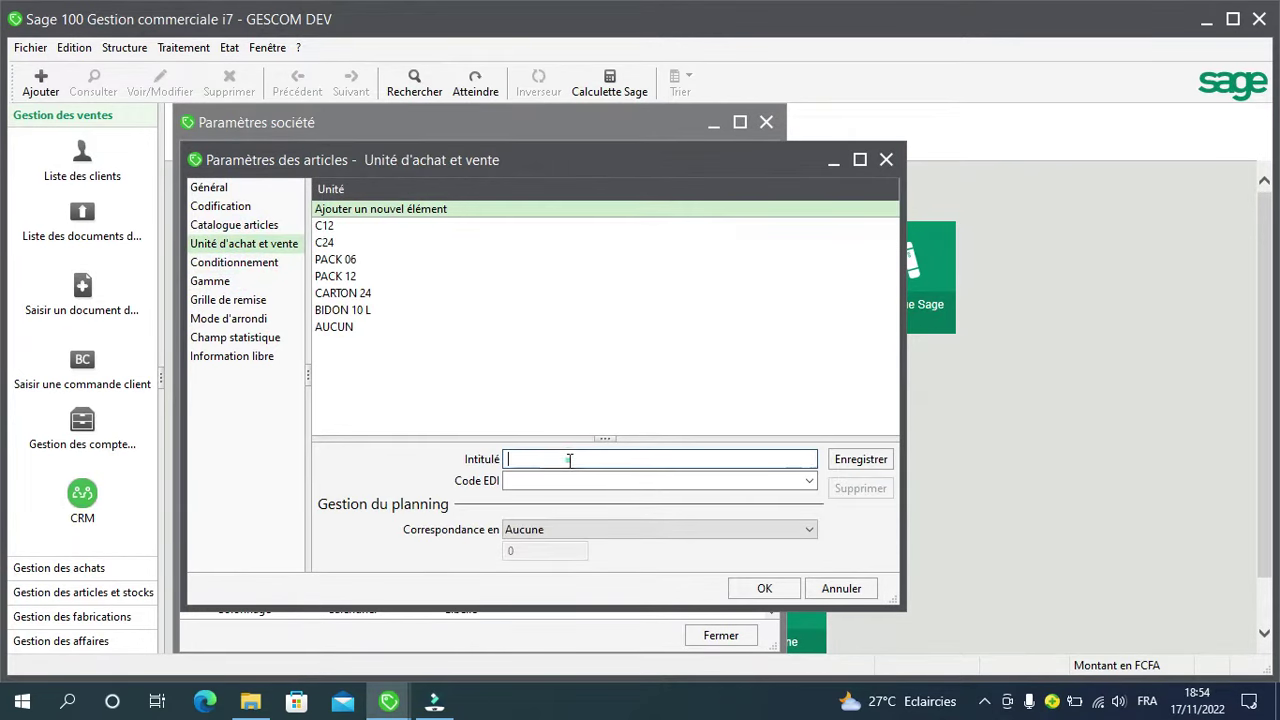
text(BOUTE)
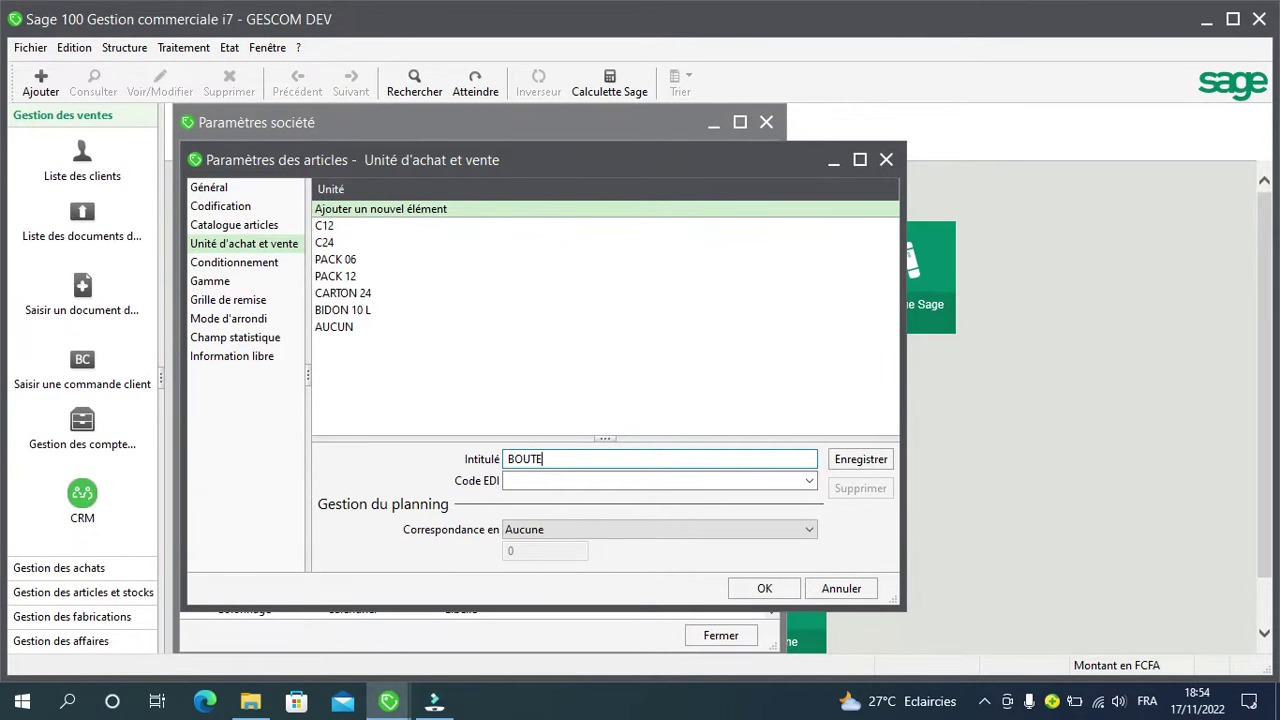
text(ILLE)
key(Return)
text(CAISSE)
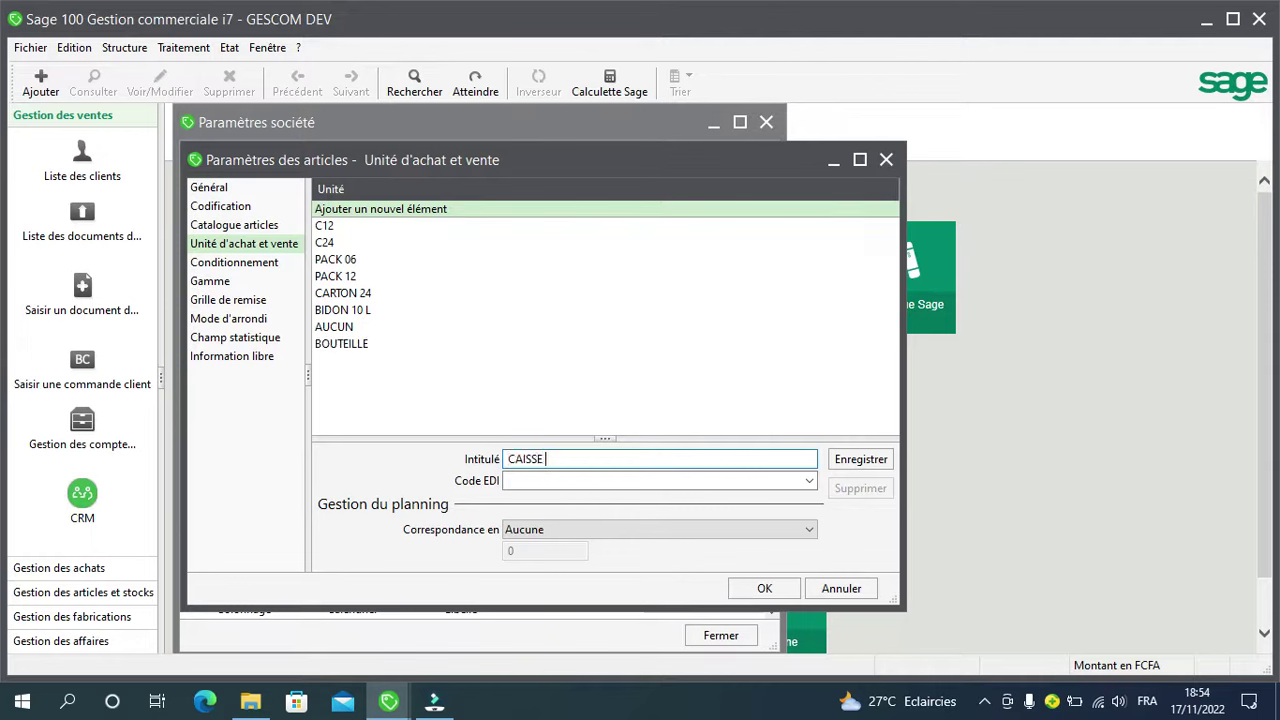
text( VIDE)
key(Return)
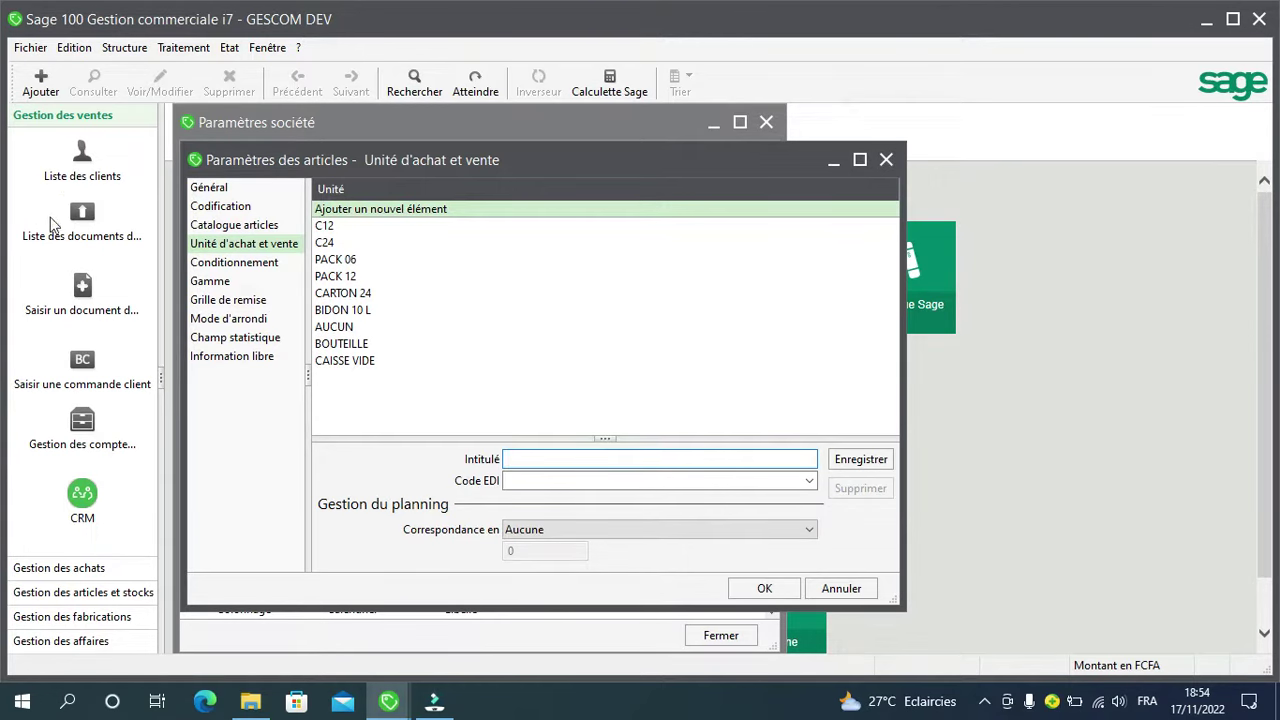
click(231, 264)
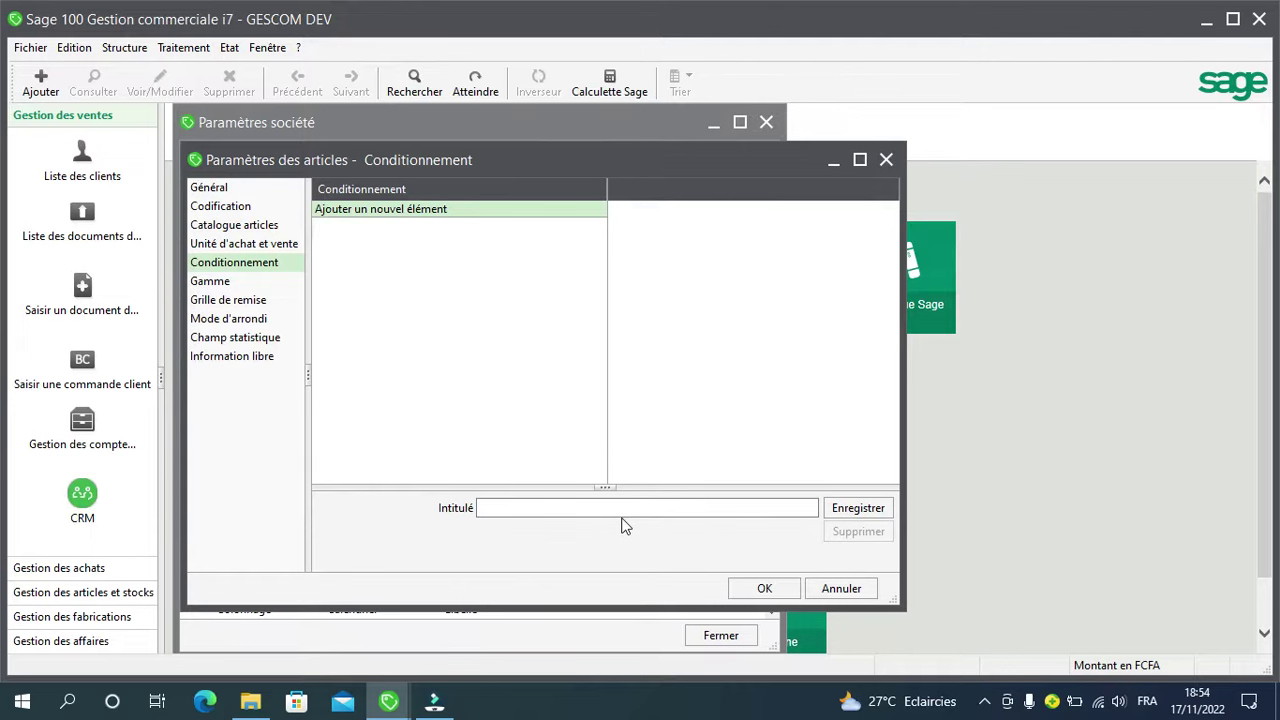
Step: Add C12, C24, PACK 06, PACK 12 and CARTON 24 as Conditionnement entries
click(623, 507)
text(C12)
key(Return)
text(C24)
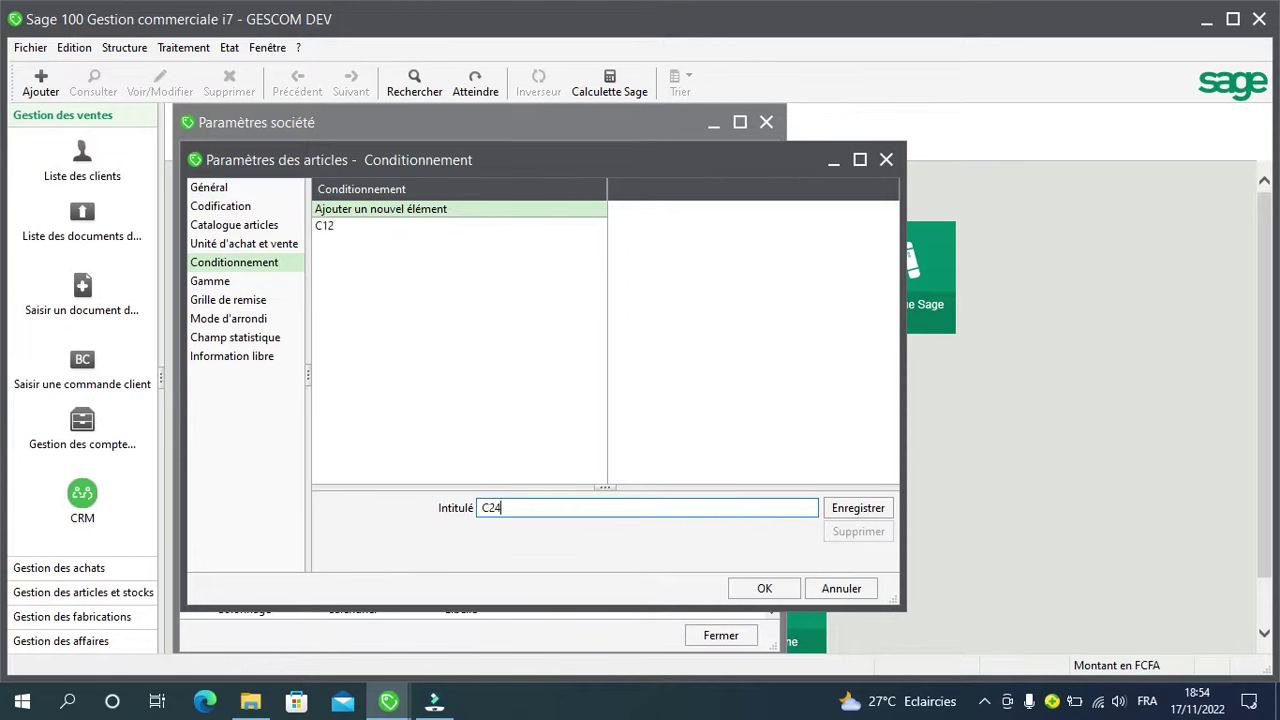
key(Return)
text(PACK 06)
key(Return)
text(PACK 12)
key(Return)
text(CARTO)
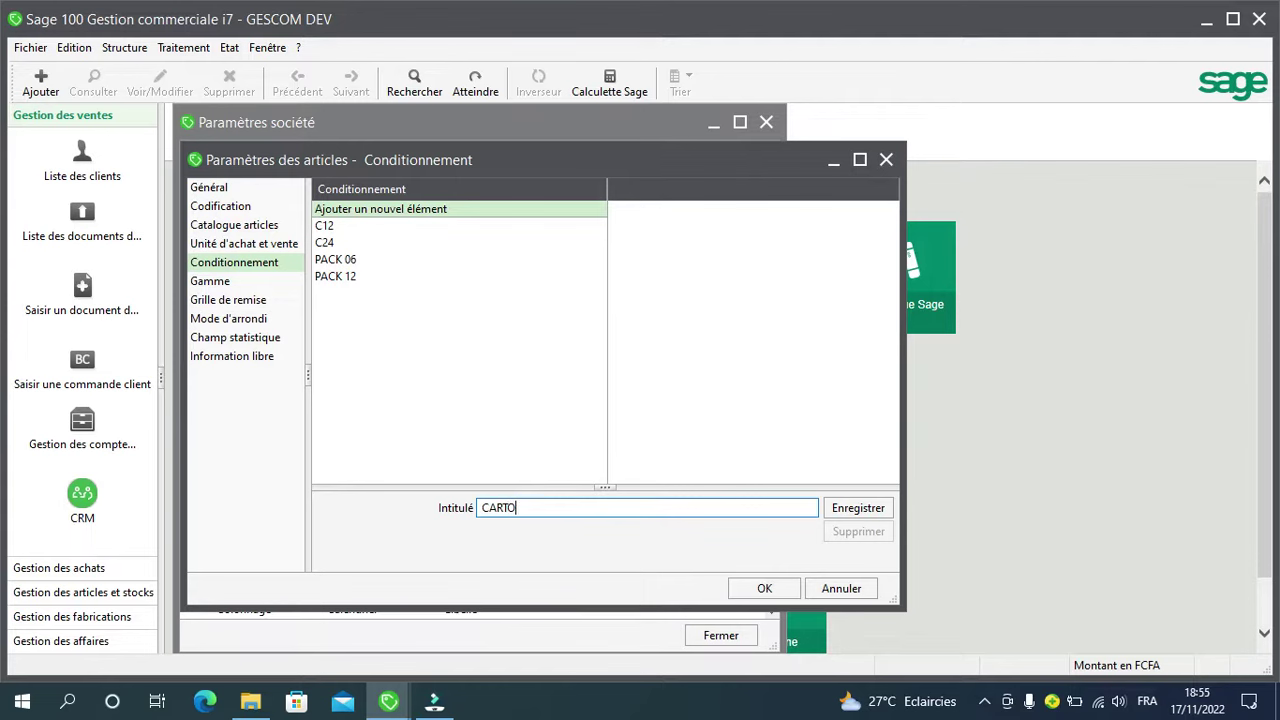
text(N 24)
key(Return)
Step: Add BIDON 10 L, CAISSE VIDE, AUCUN and BOUTEILLE packagings, then confirm the article settings
text(BIDON 10 L)
key(Return)
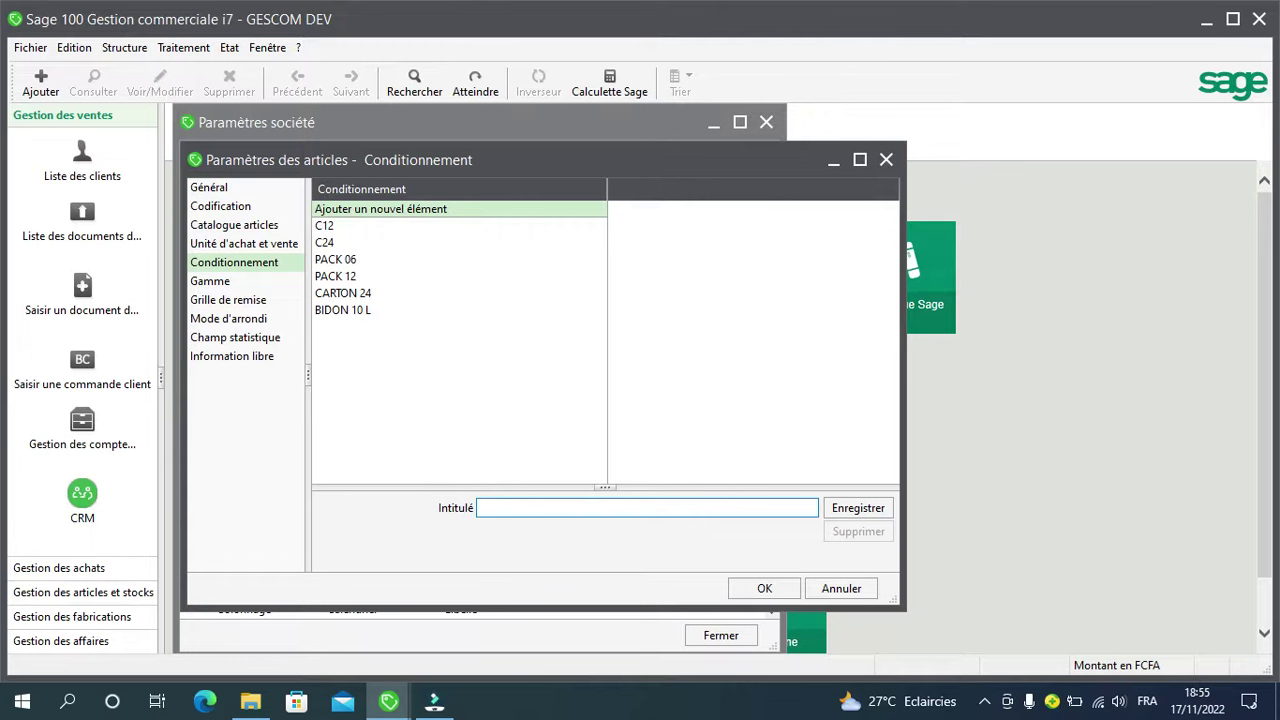
text(CAISSE VIDE)
key(Return)
text(AUCUN)
key(Return)
text(BP)
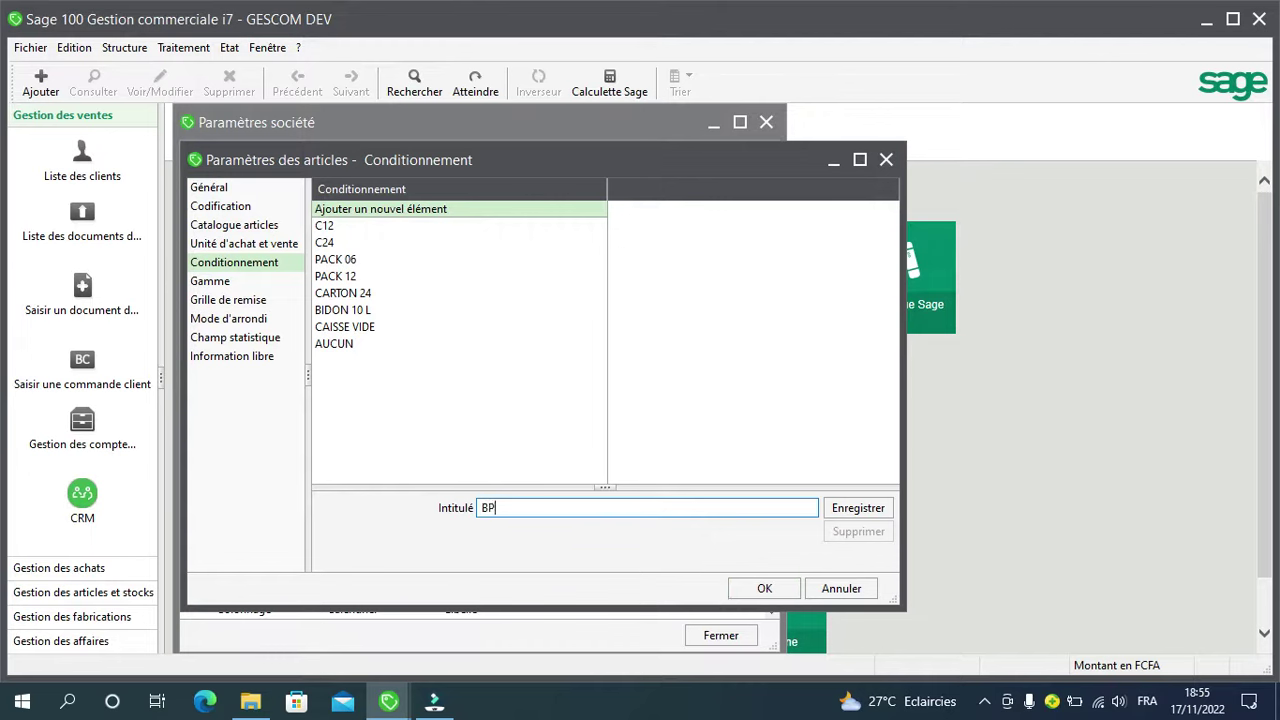
key(BackSpace)
text(OUTEILLE)
click(845, 510)
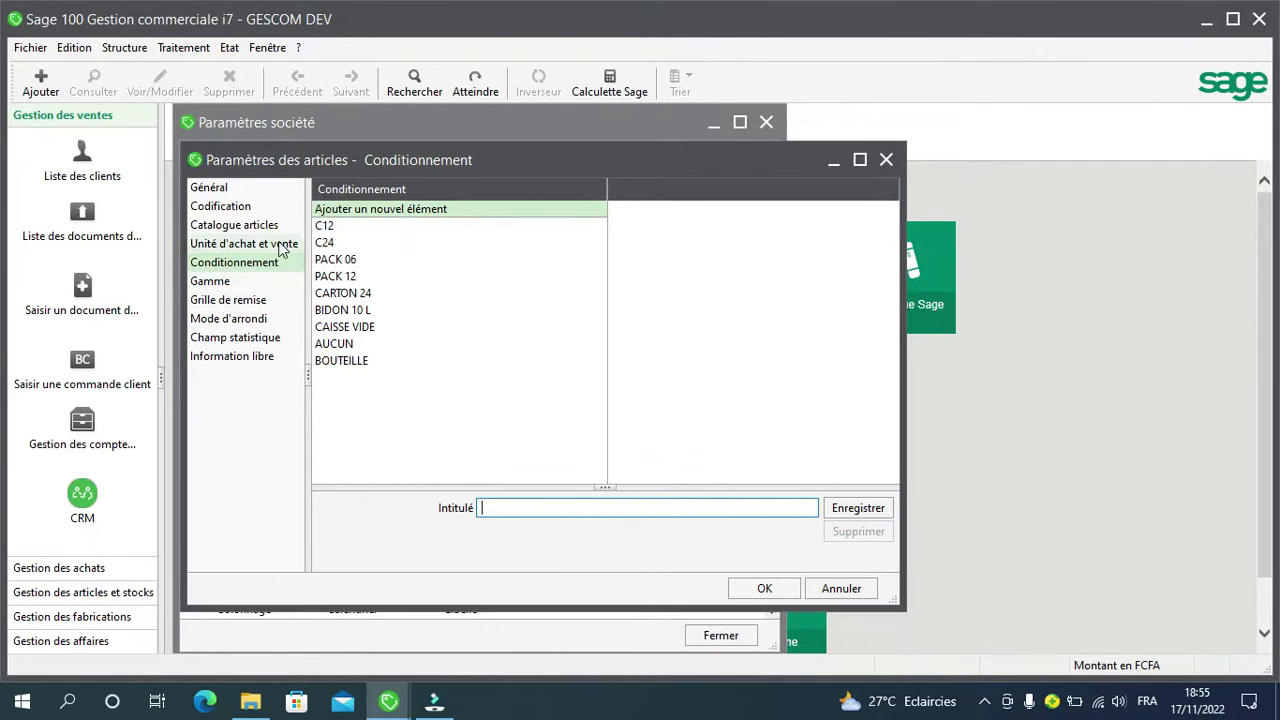
click(222, 187)
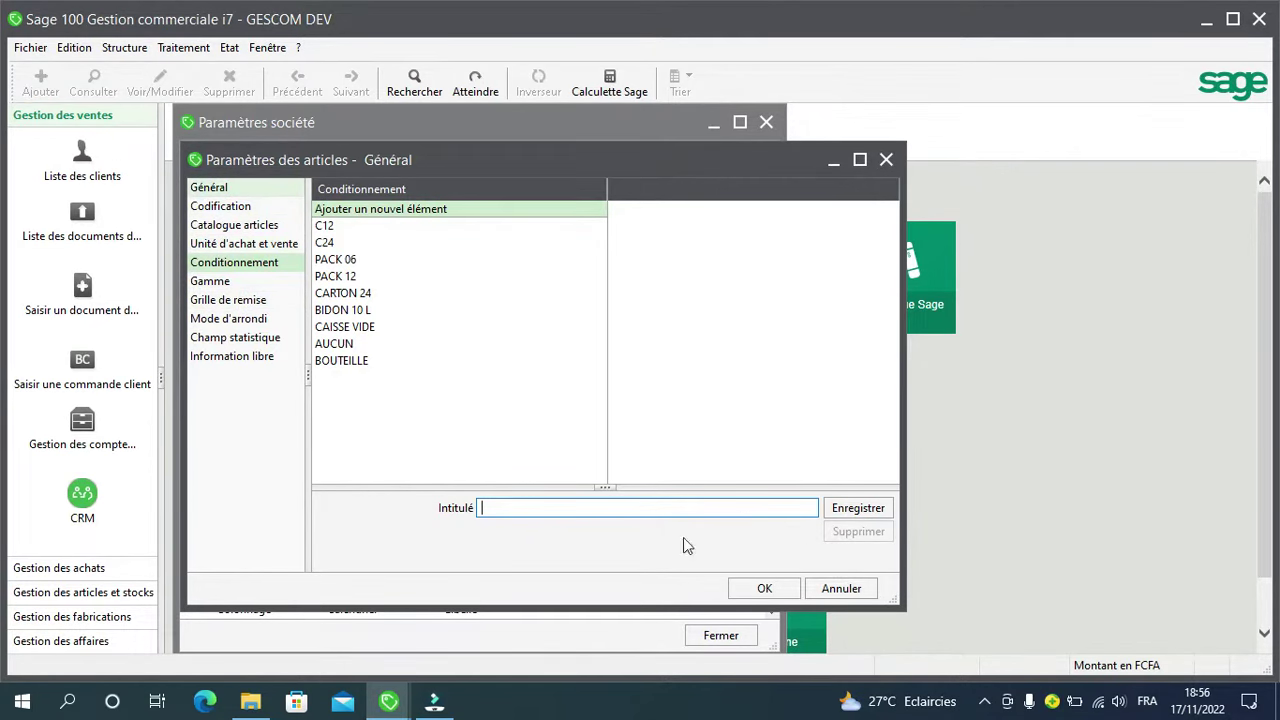
click(762, 588)
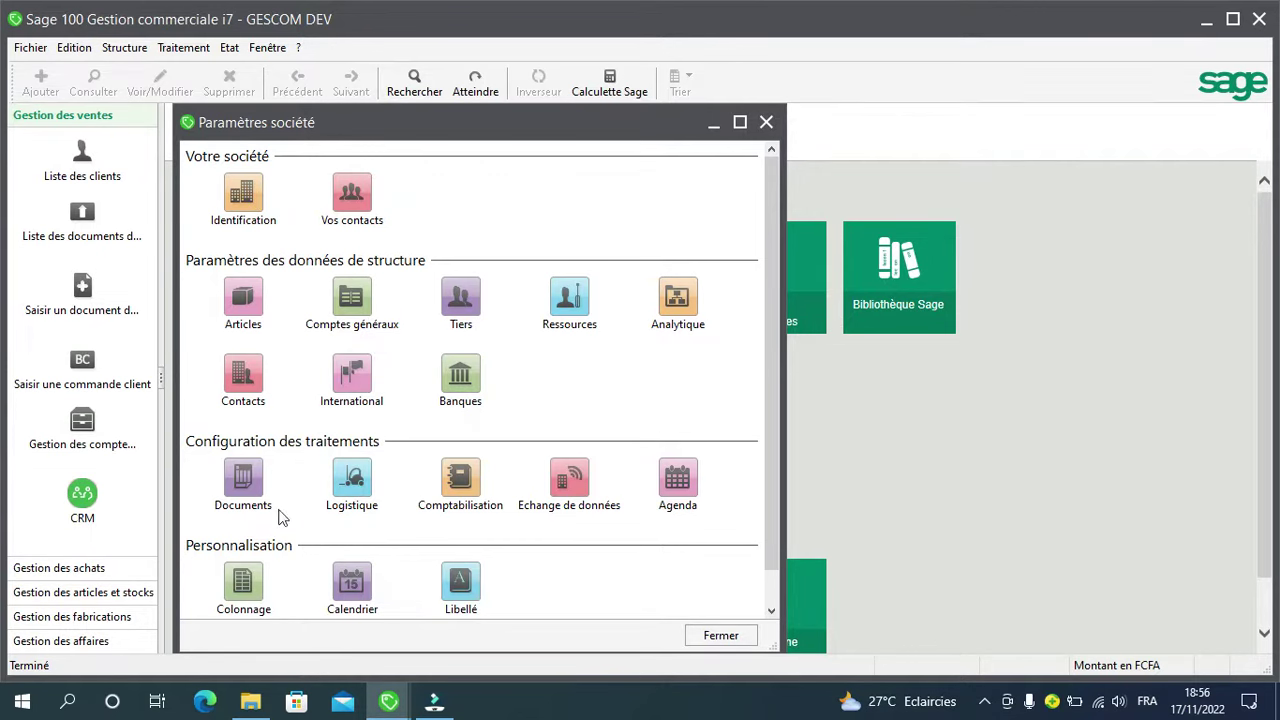
double_click(241, 494)
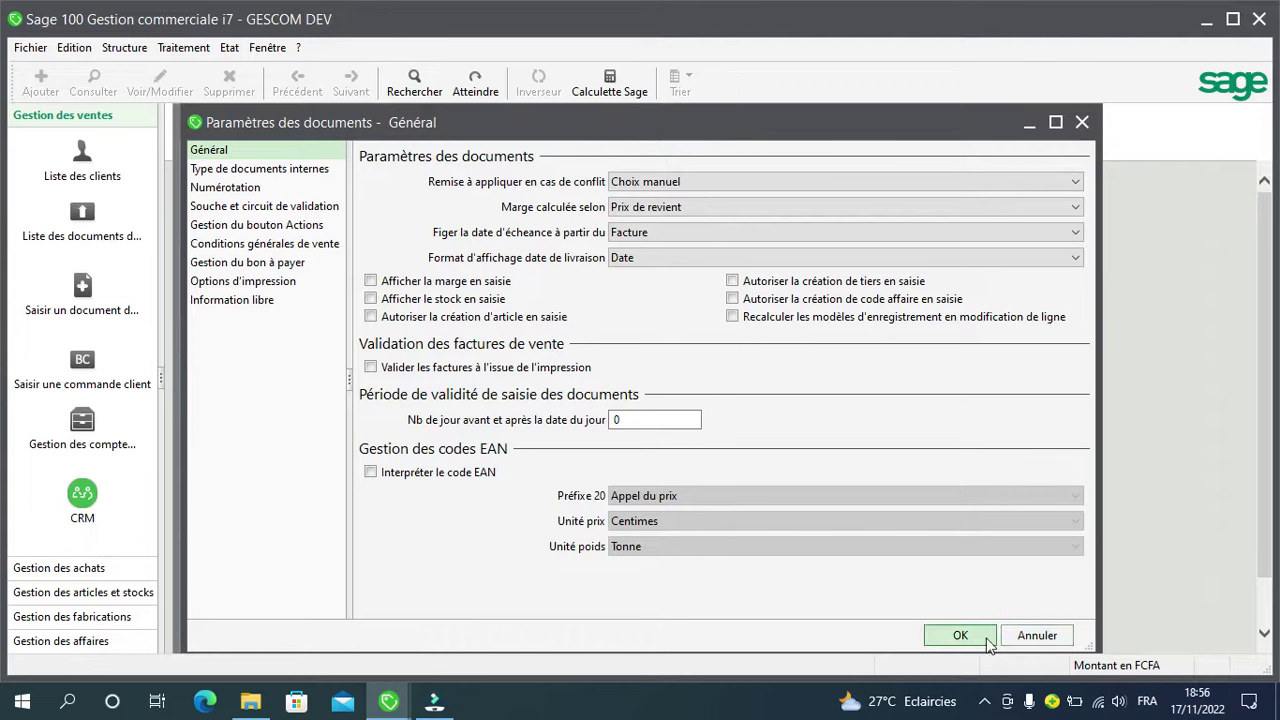
click(1036, 636)
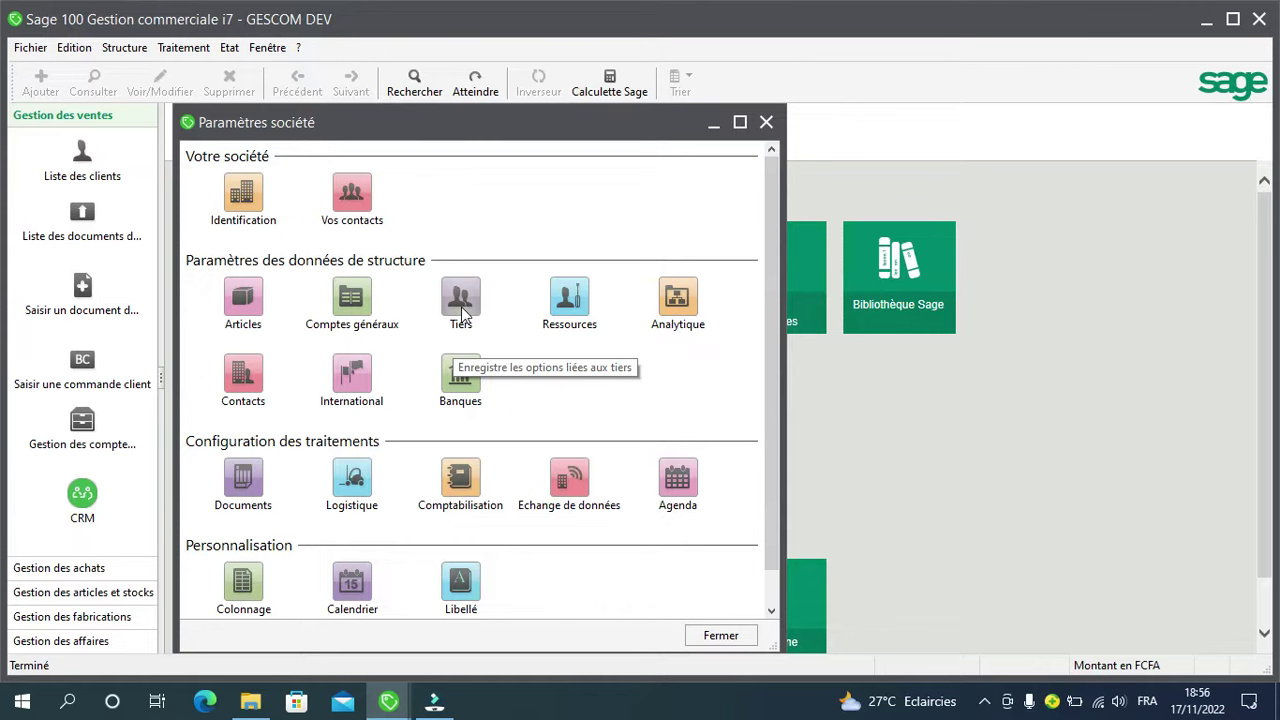
click(360, 310)
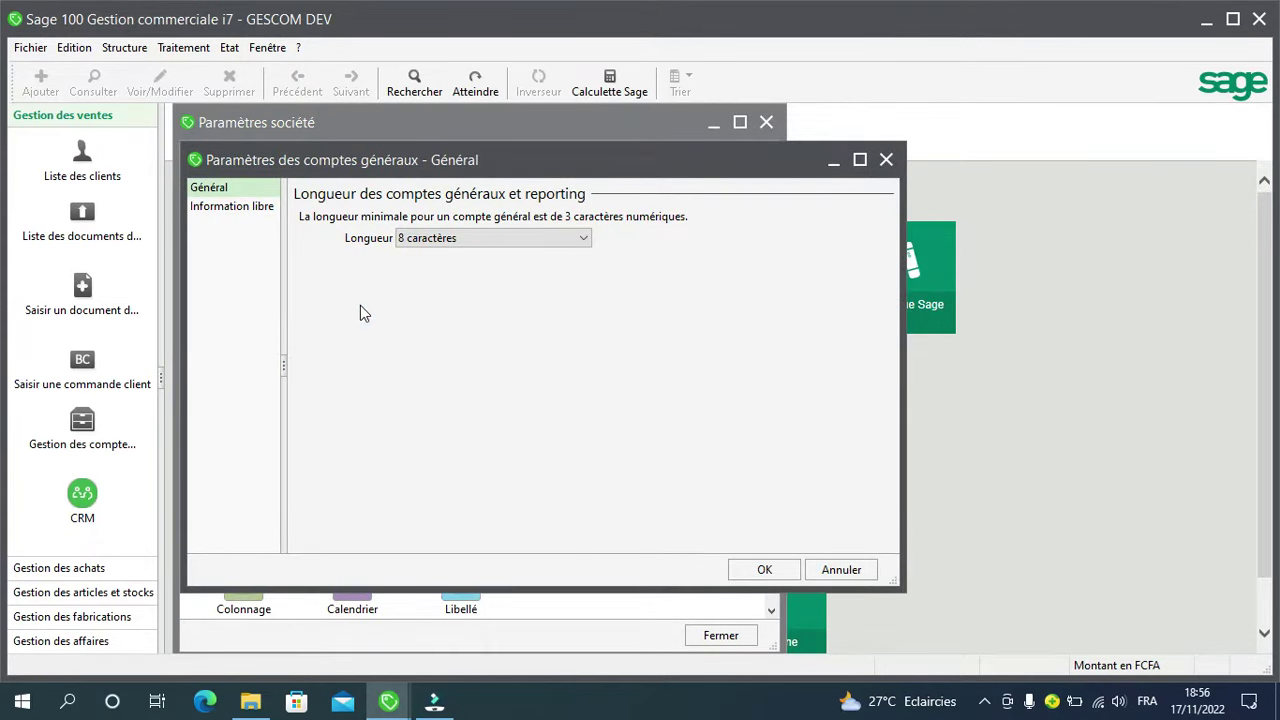
click(581, 240)
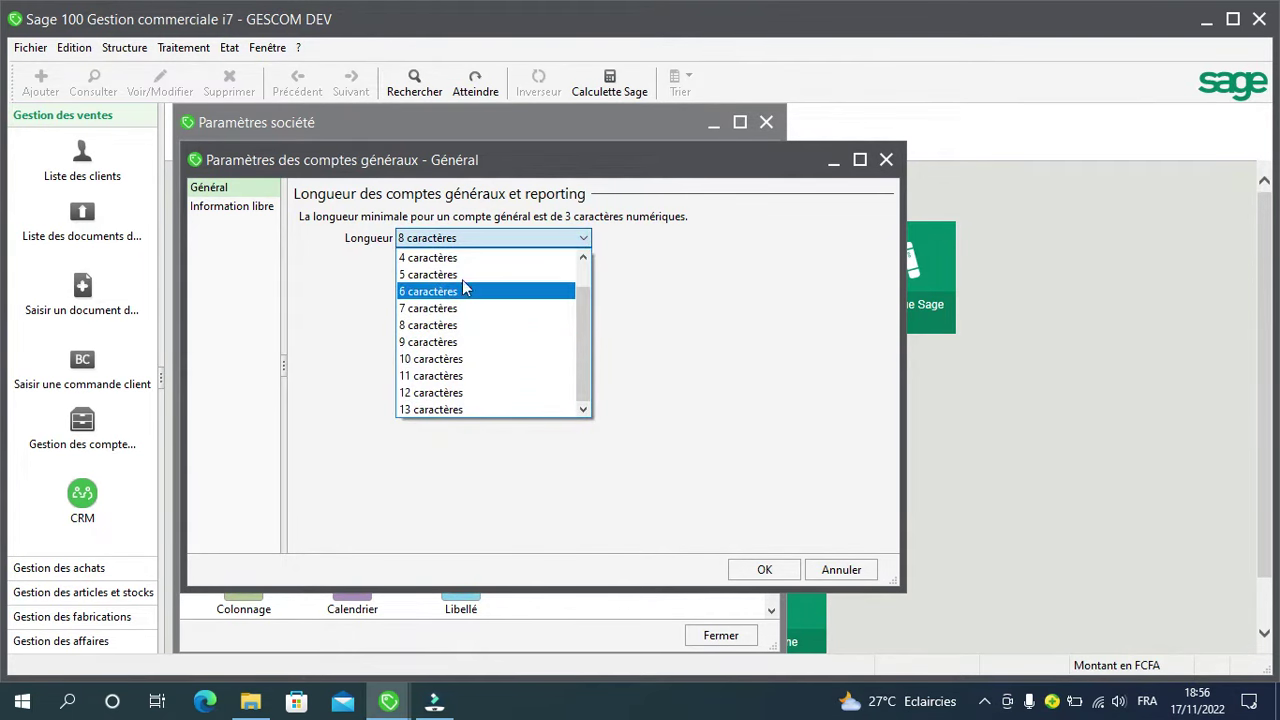
click(448, 333)
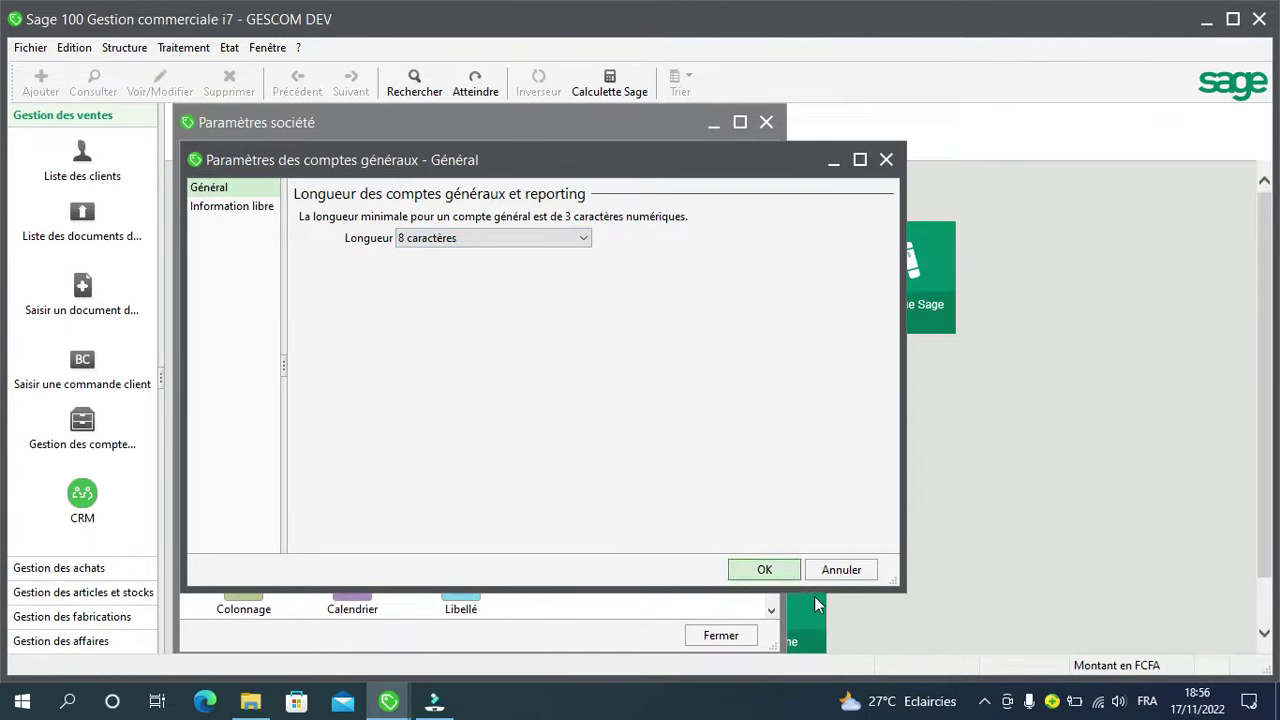
click(766, 570)
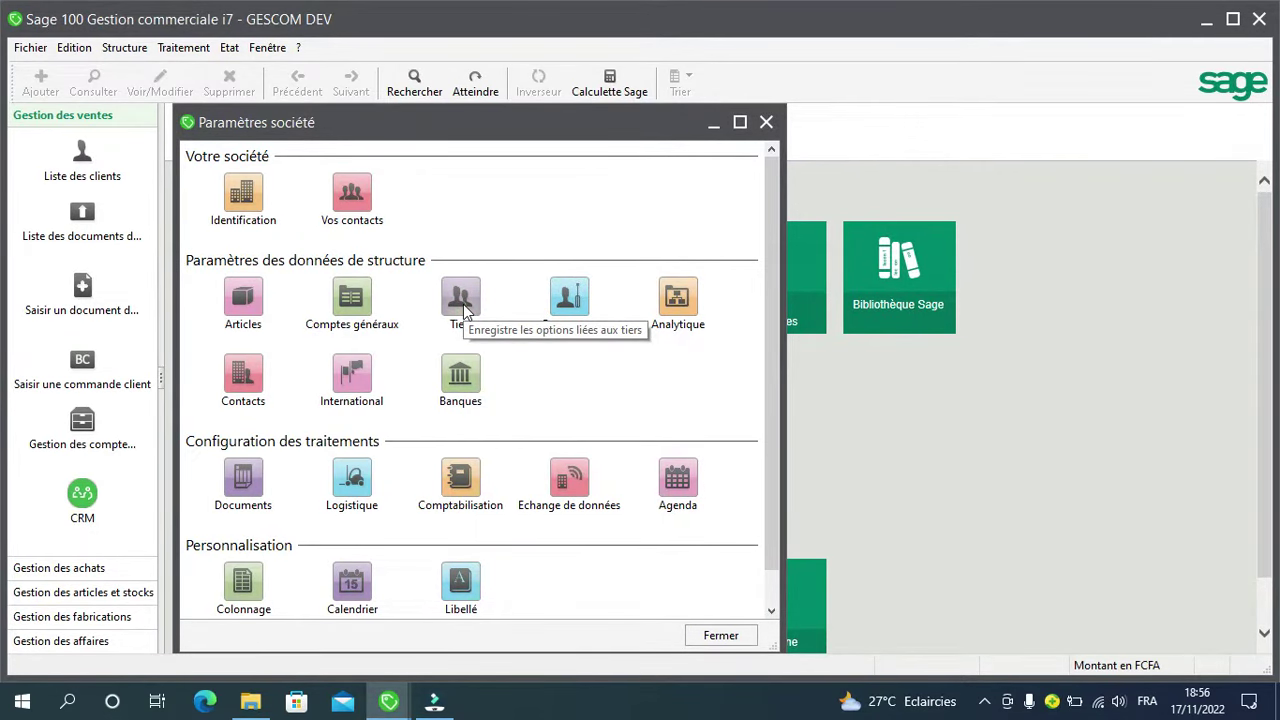
Step: In the accounting categories list, add VENTE as a sales category
click(461, 477)
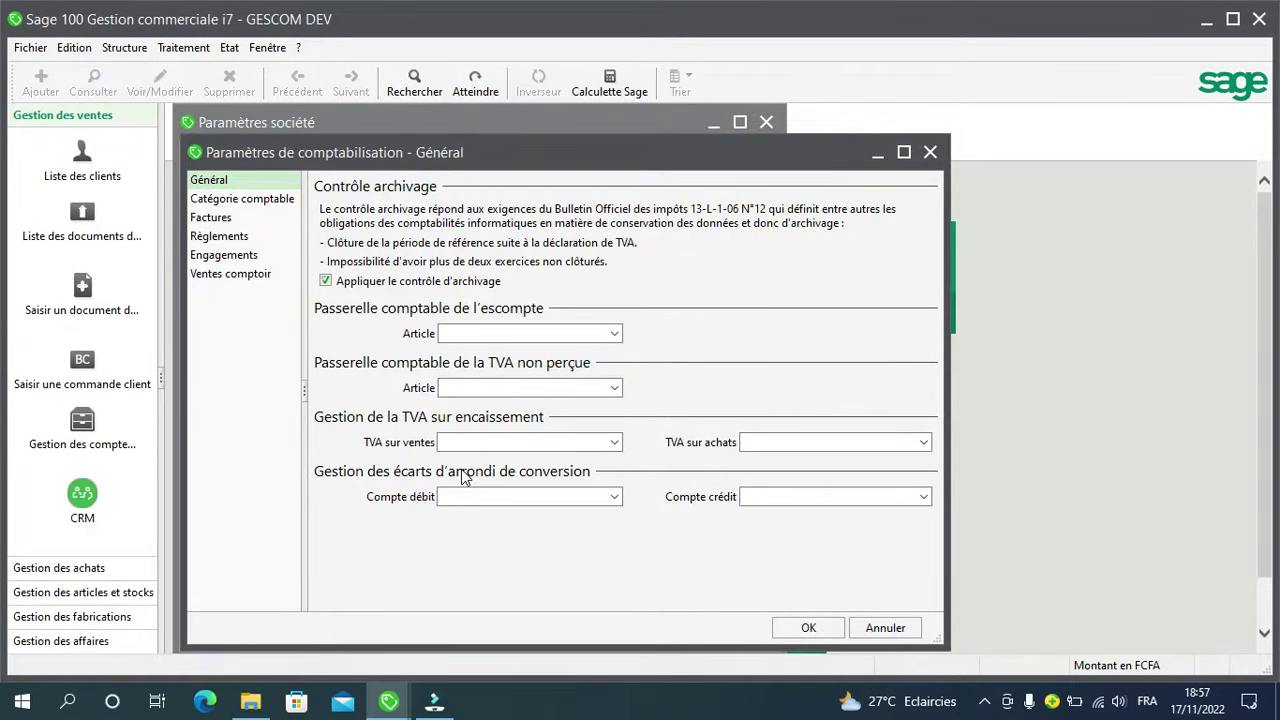
click(226, 200)
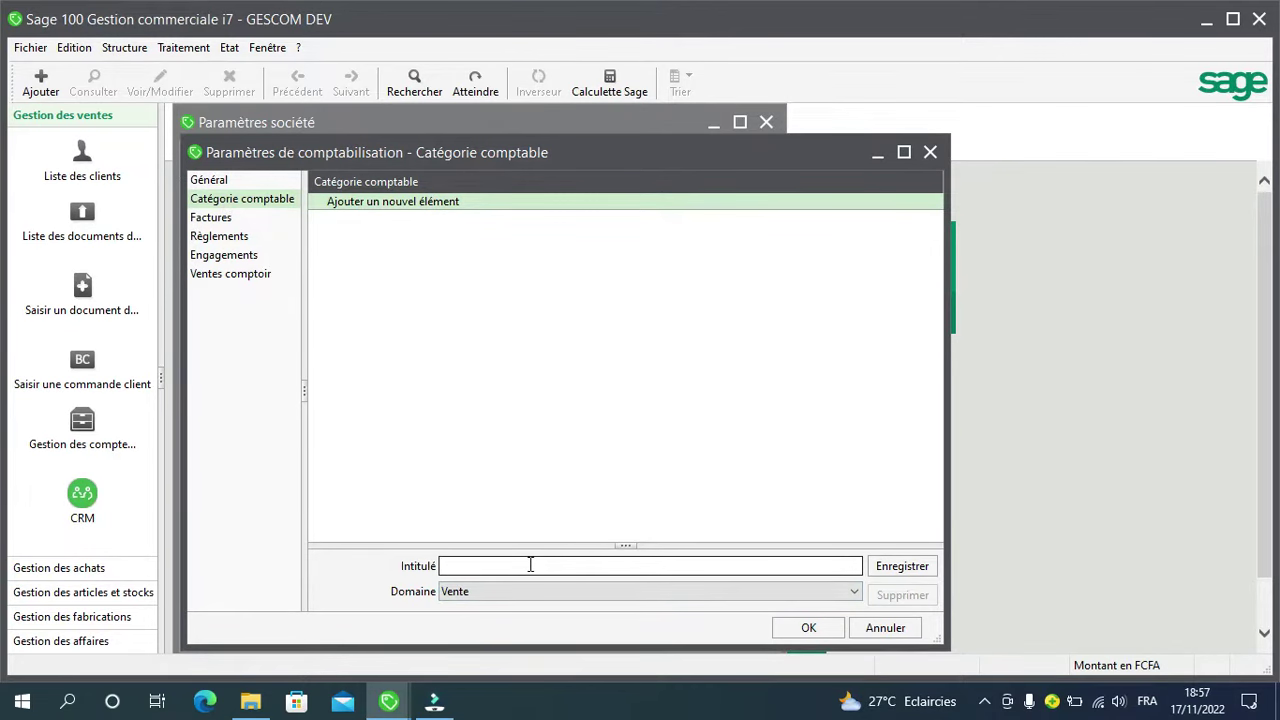
click(475, 564)
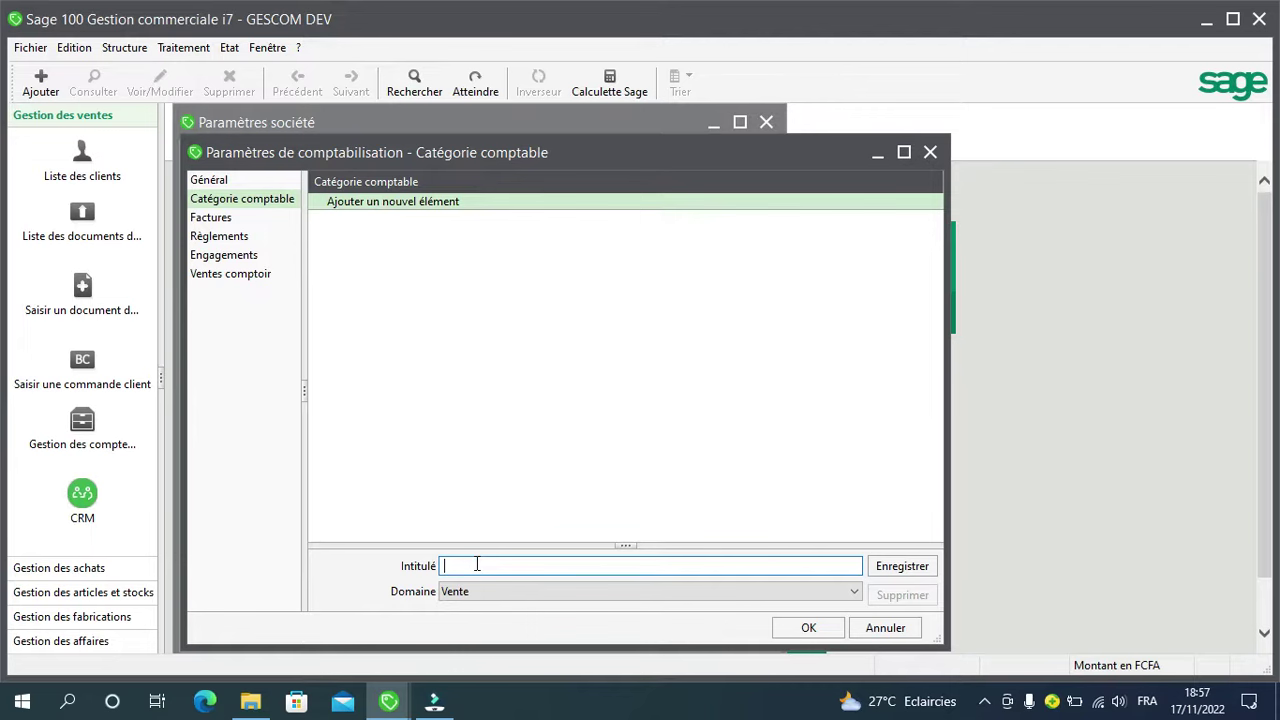
text(VENTE)
key(Return)
Step: Add ACHAT as an accounting category under the Achat domain
text(ACHA)
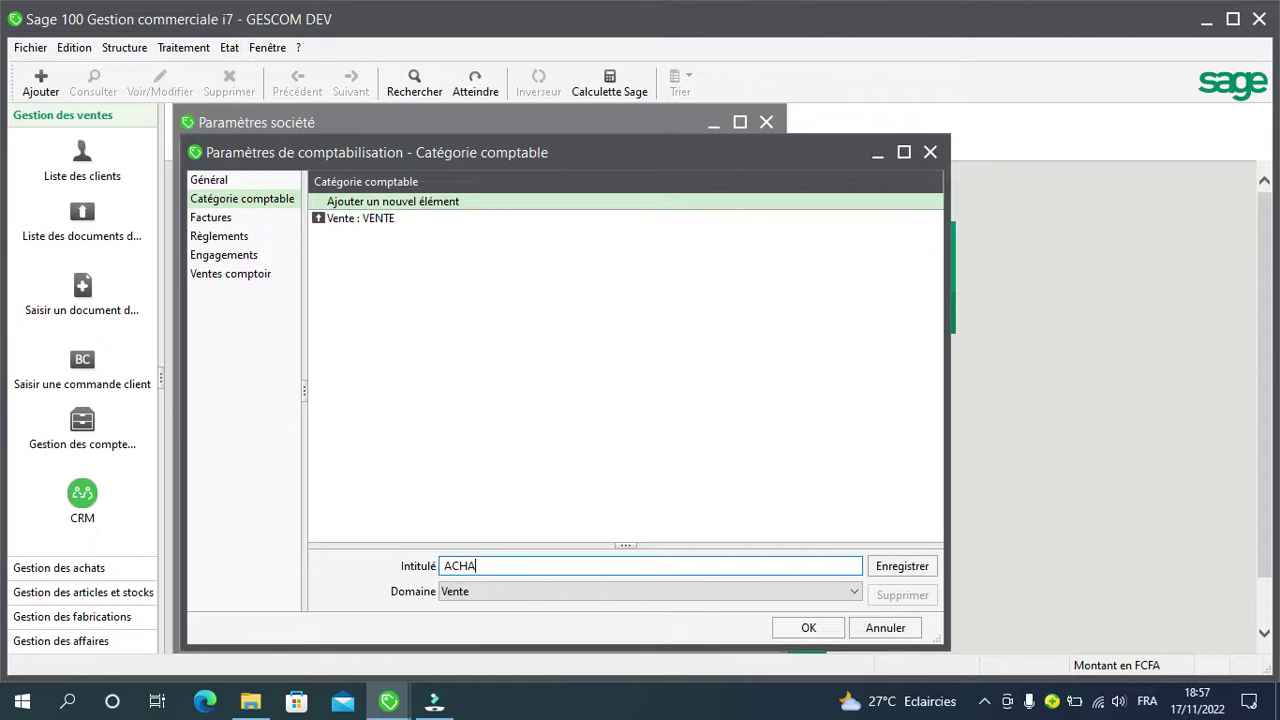
text(T)
click(847, 593)
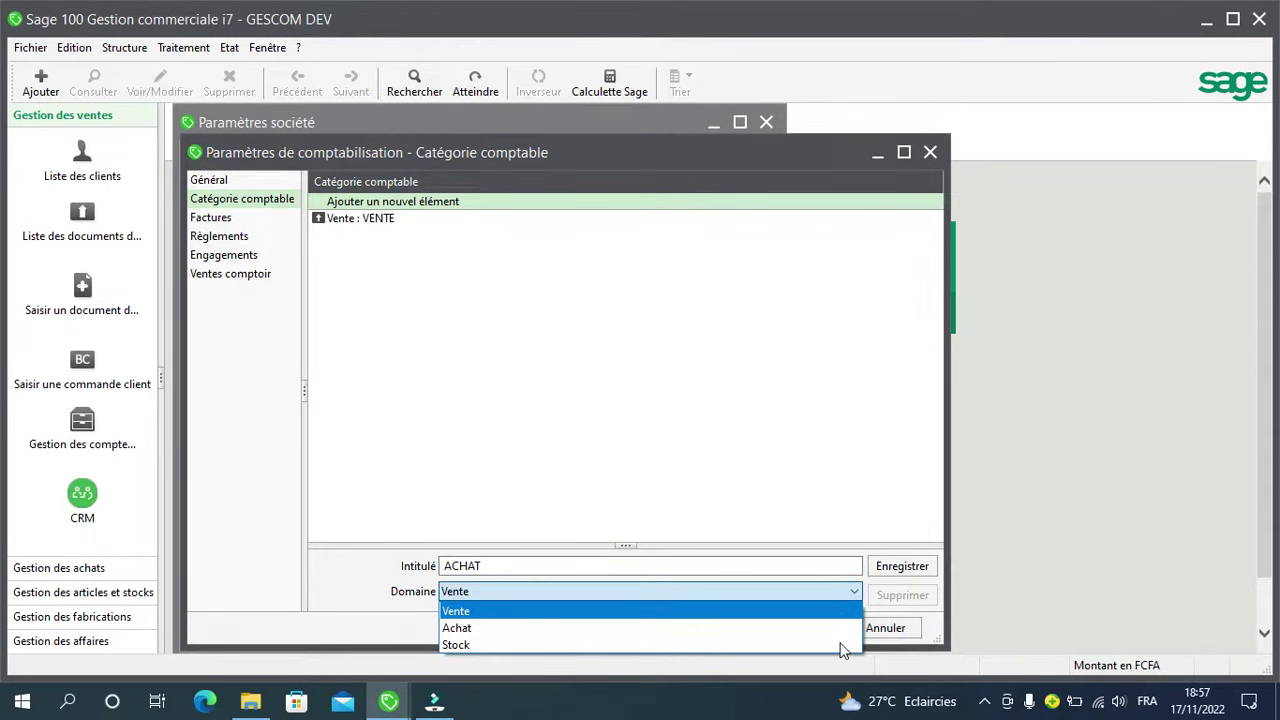
click(729, 630)
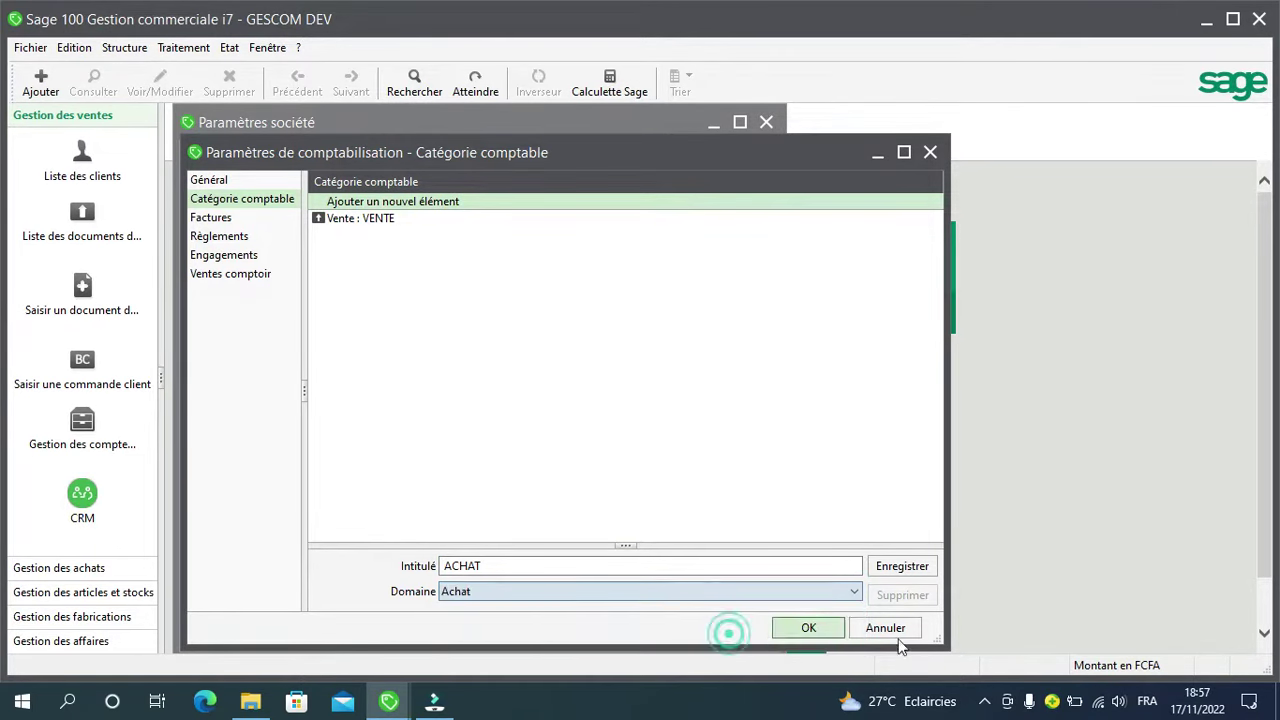
click(888, 577)
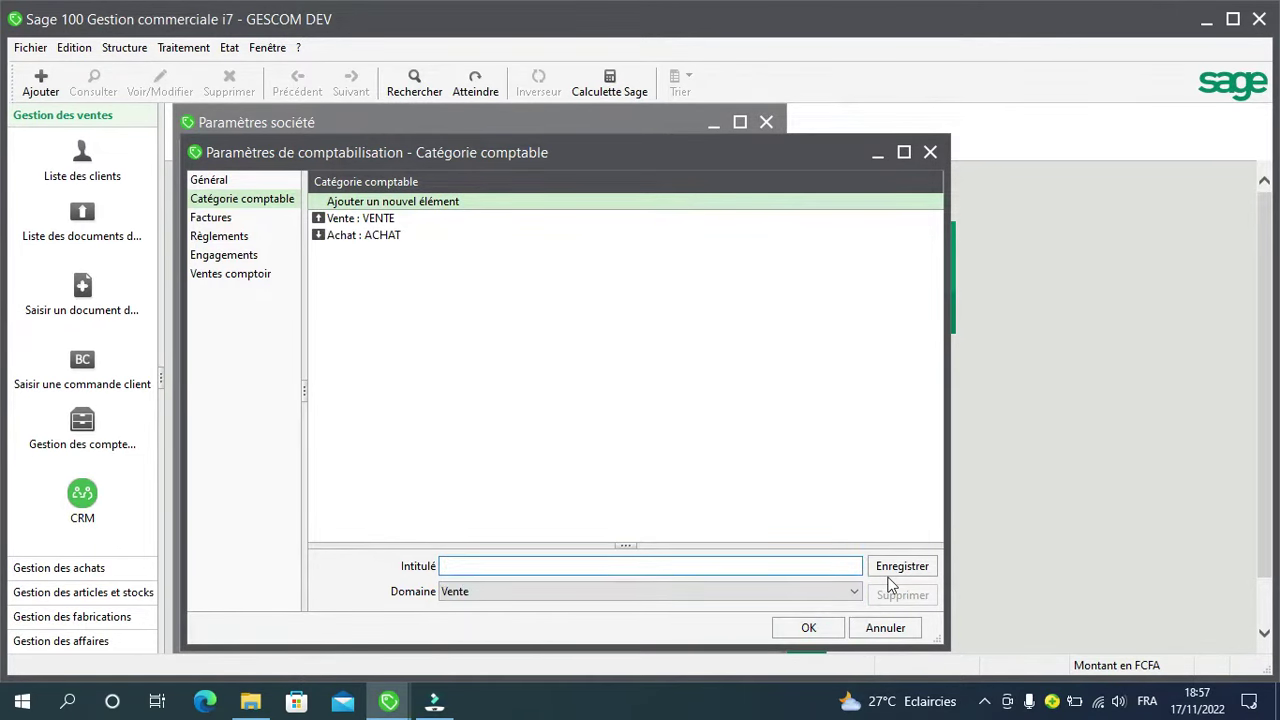
Step: Add STOCK as an accounting category under the Stock domain
text(STOCK)
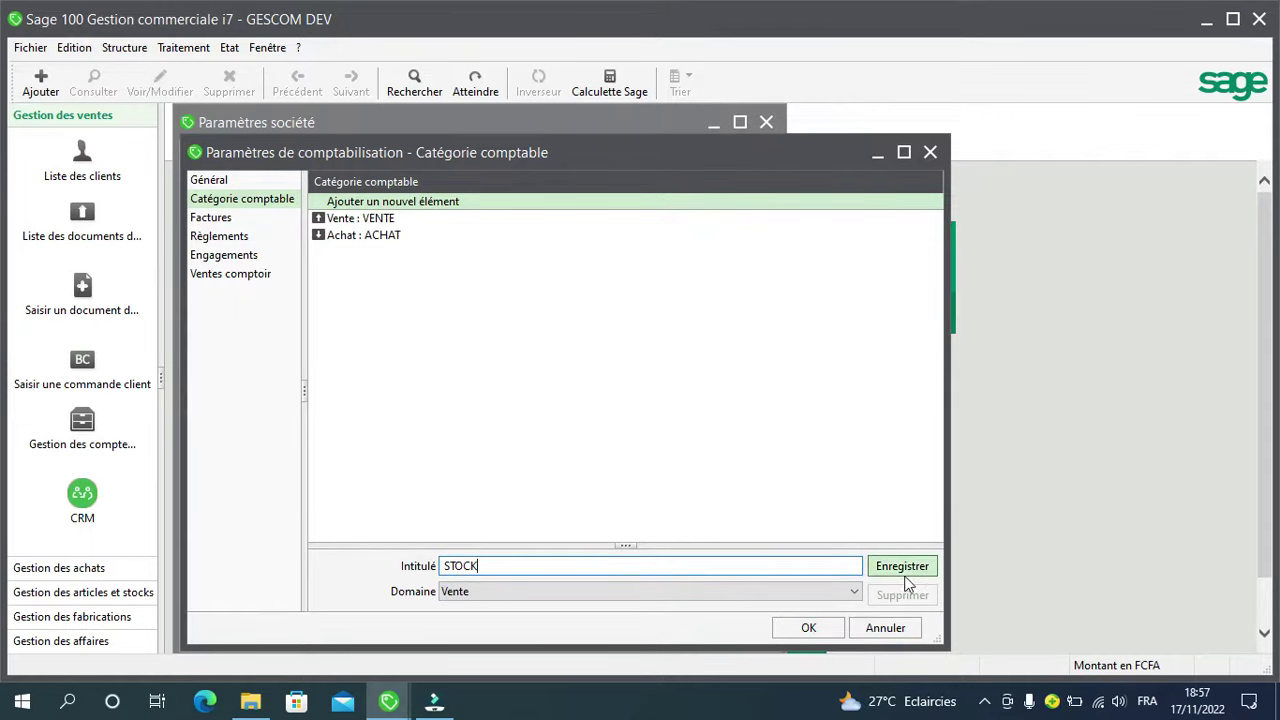
click(845, 596)
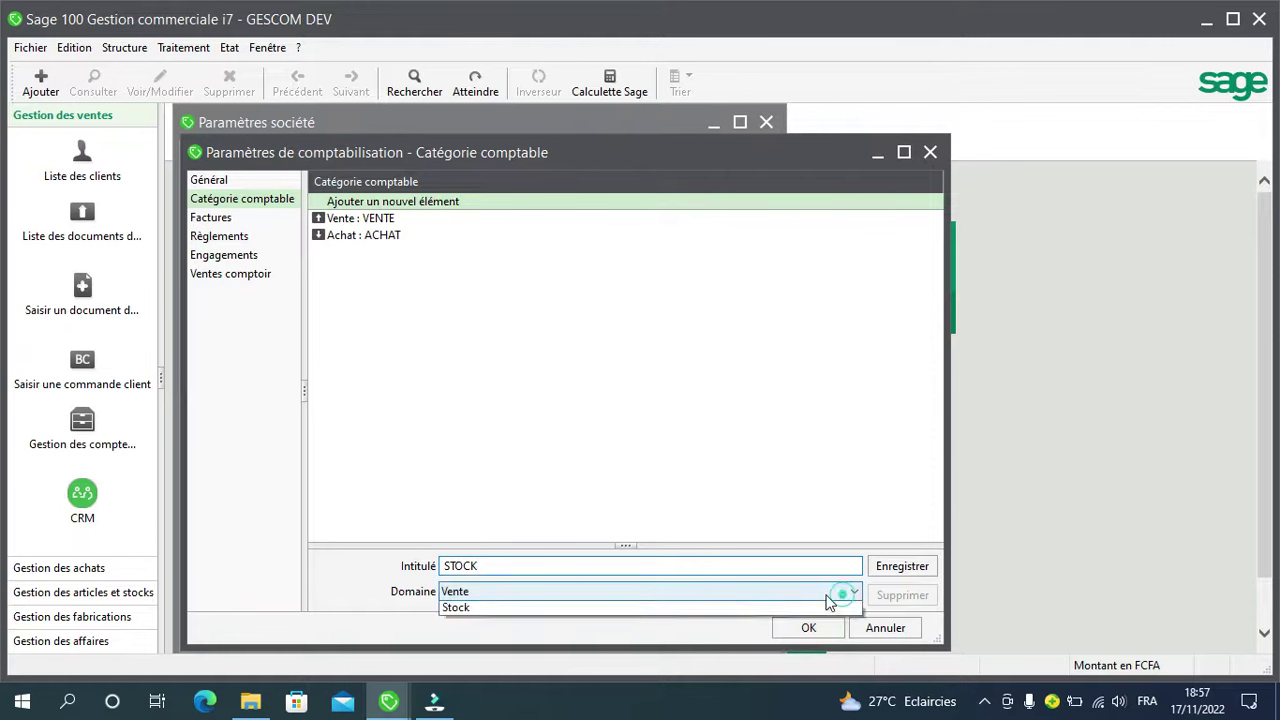
click(719, 647)
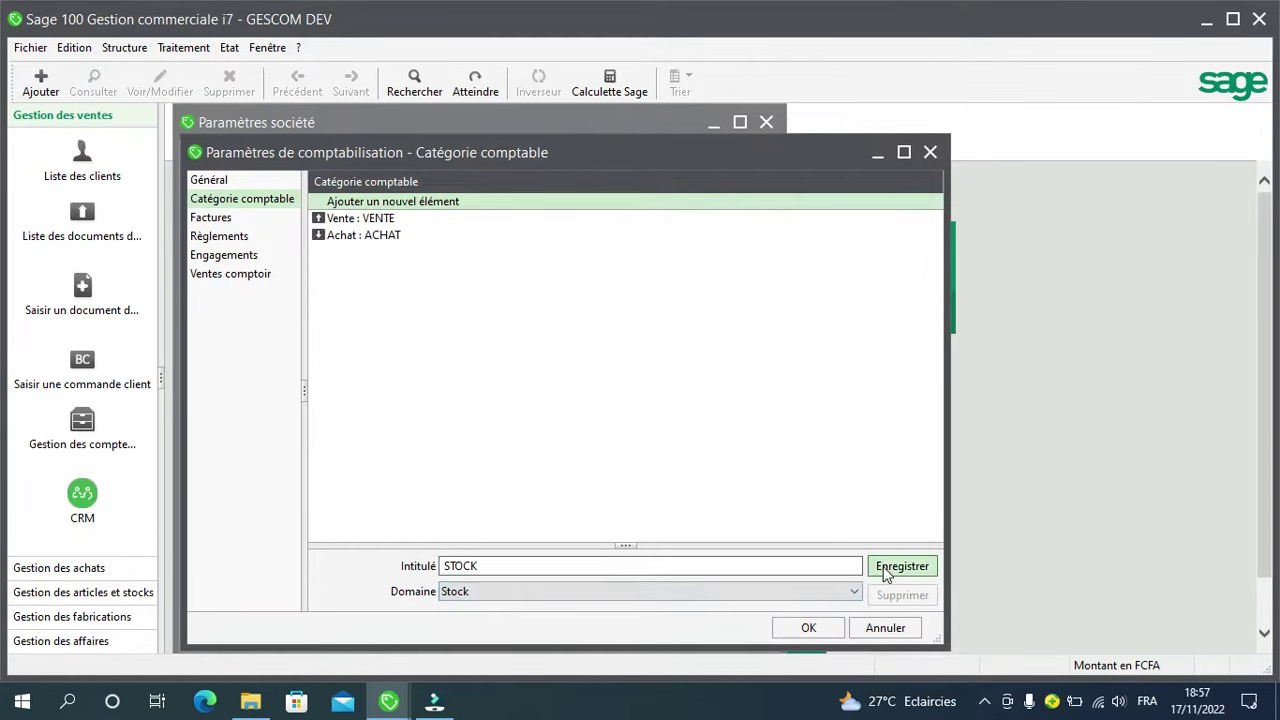
click(874, 567)
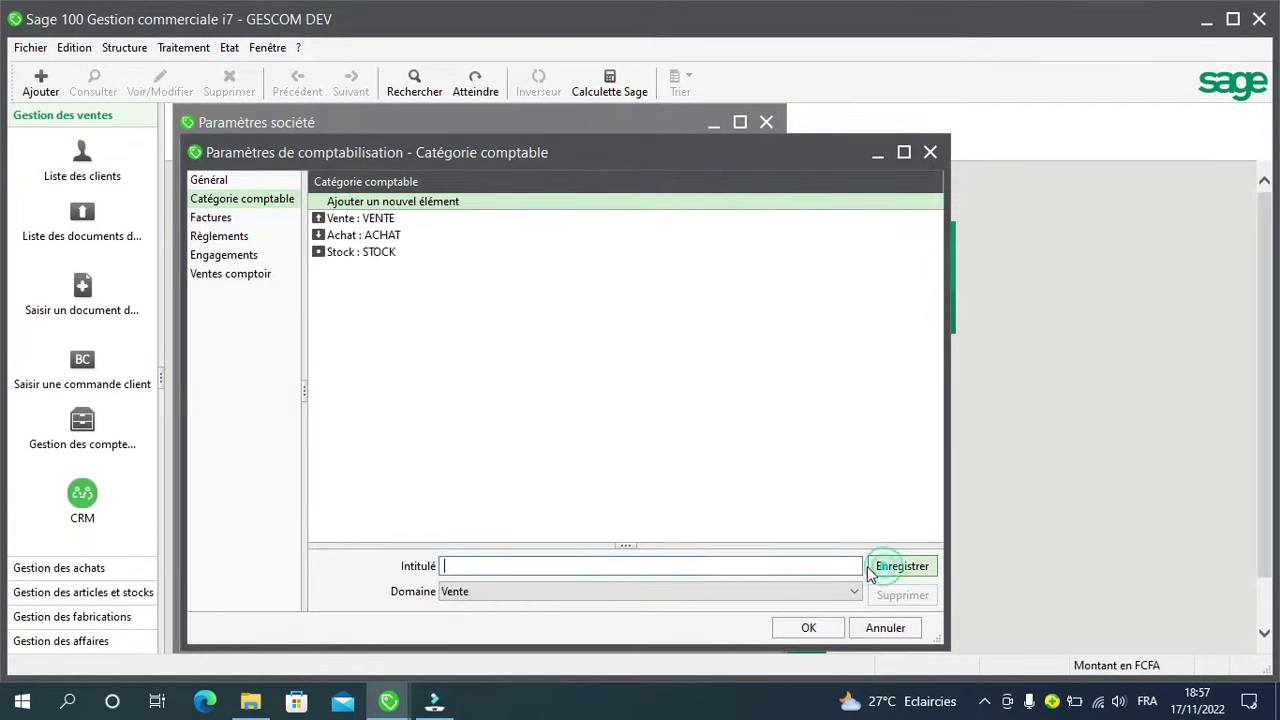
Step: Leave the Factures sales journal code empty after removing 701, and close both settings windows
click(236, 219)
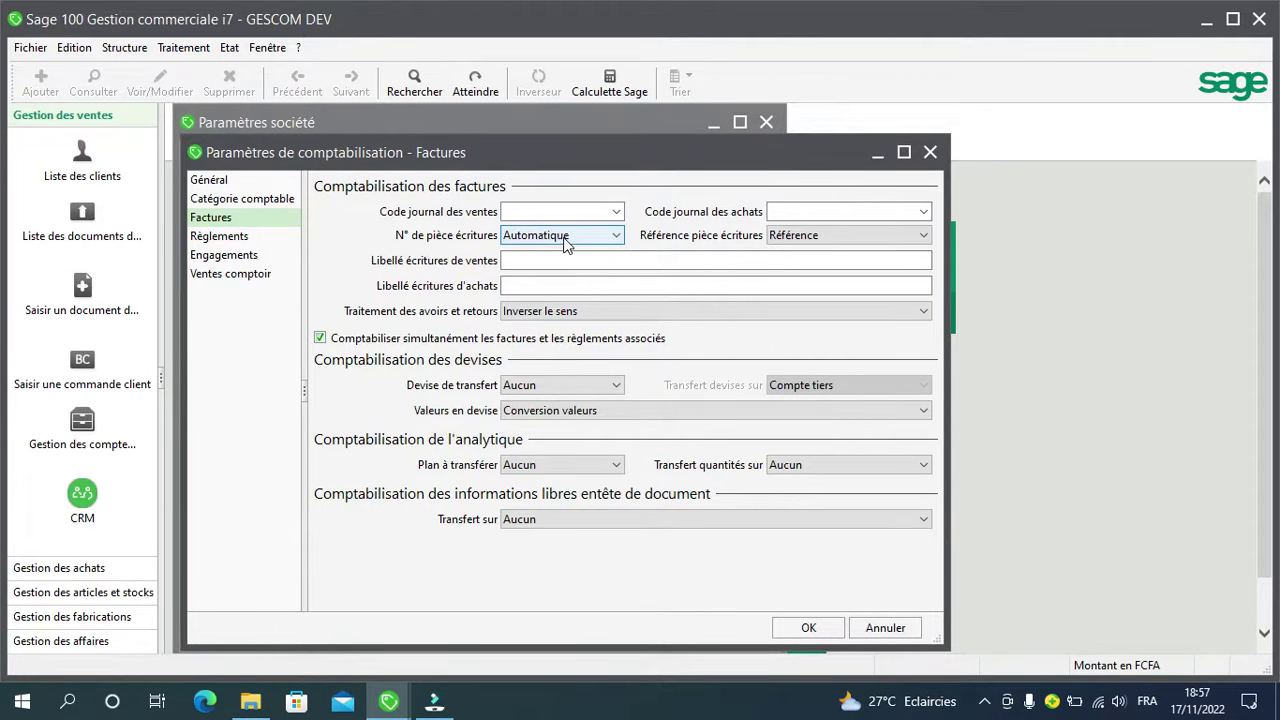
click(612, 211)
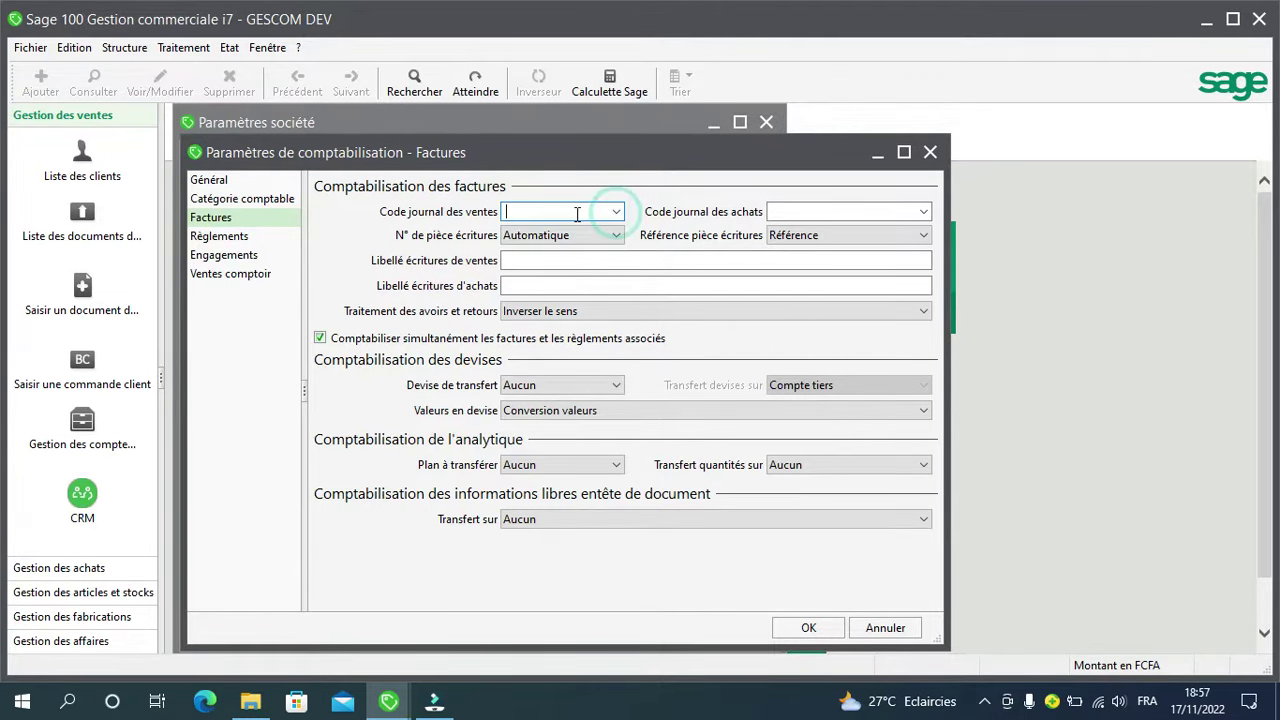
text(4)
key(BackSpace)
text(701)
key(Tab)
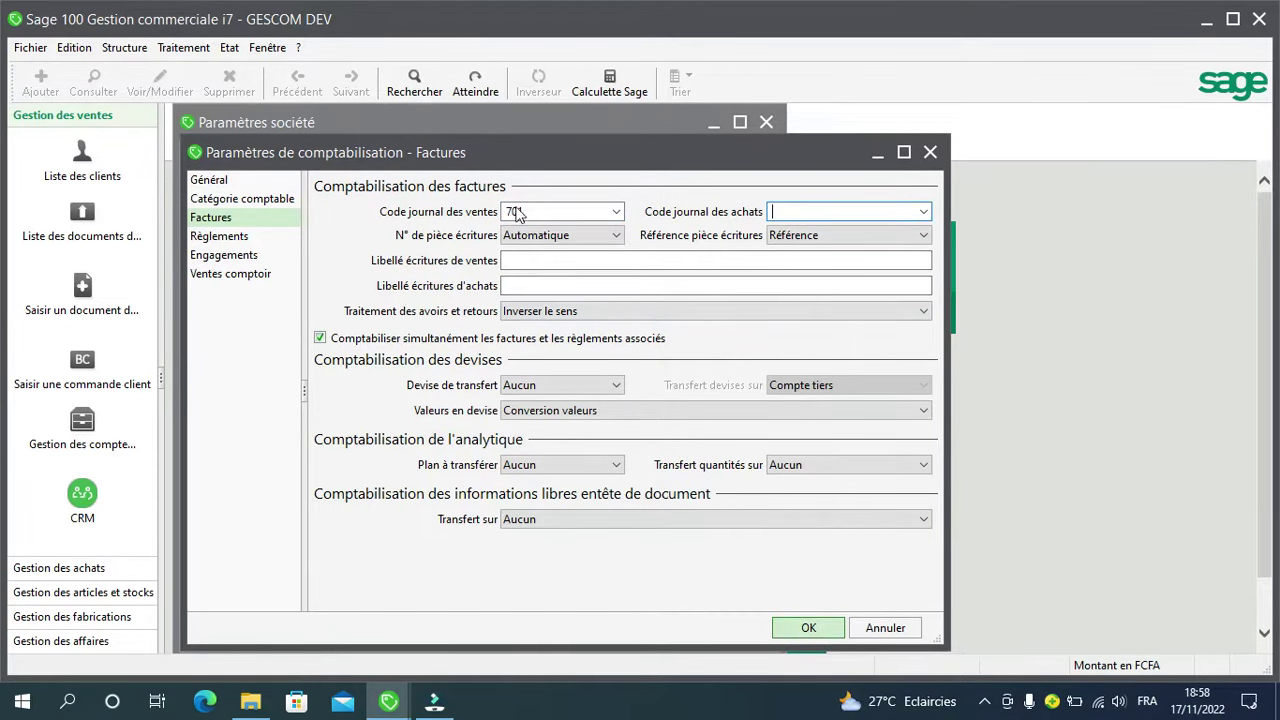
drag(530, 212, 505, 218)
key(BackSpace)
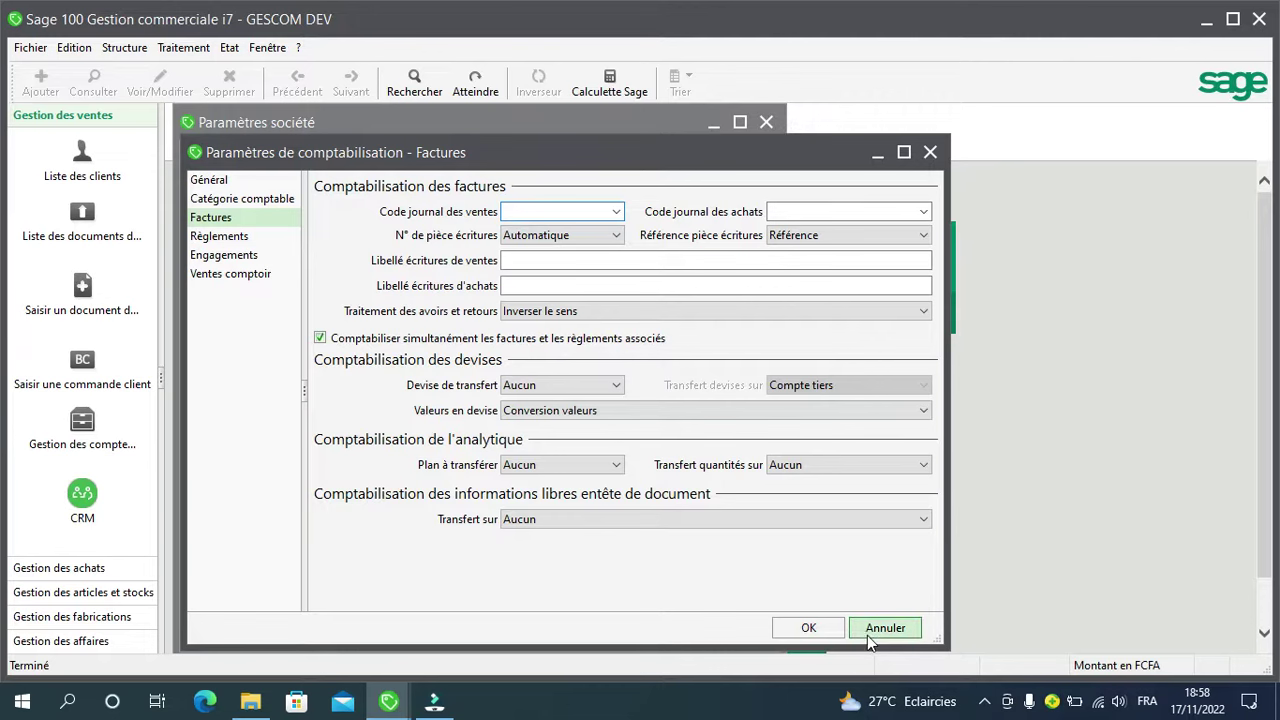
click(816, 632)
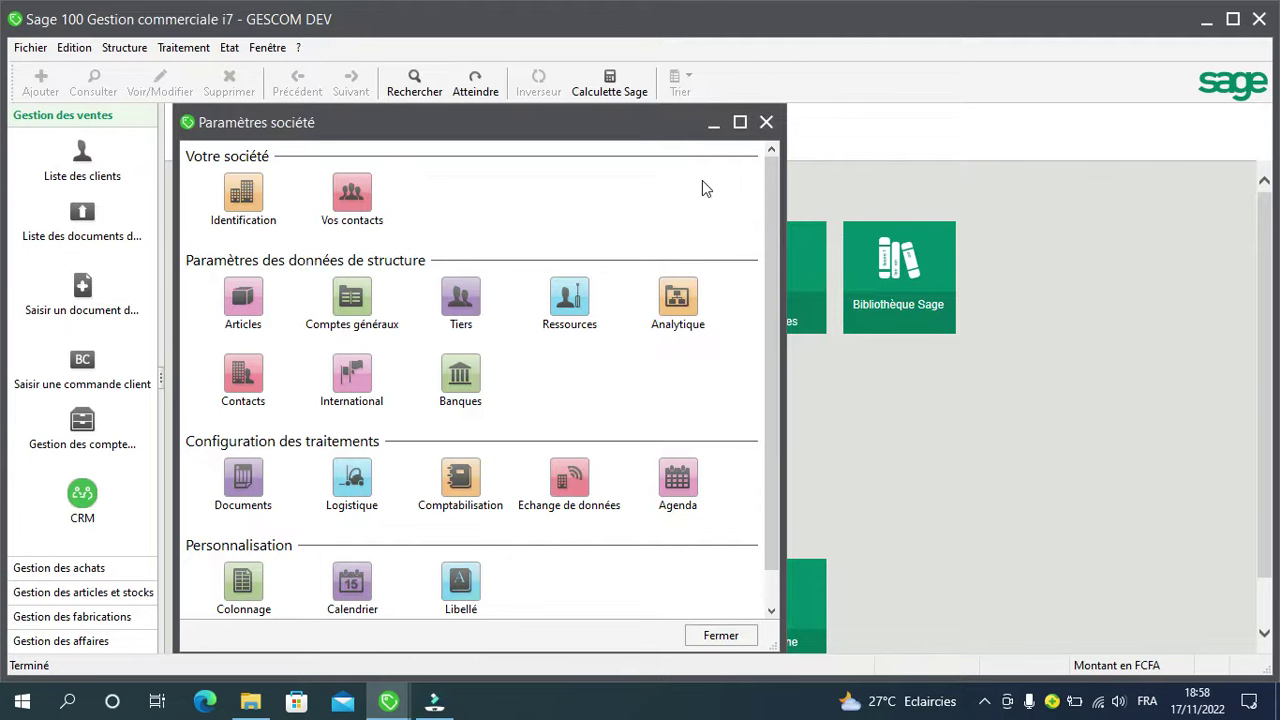
click(765, 123)
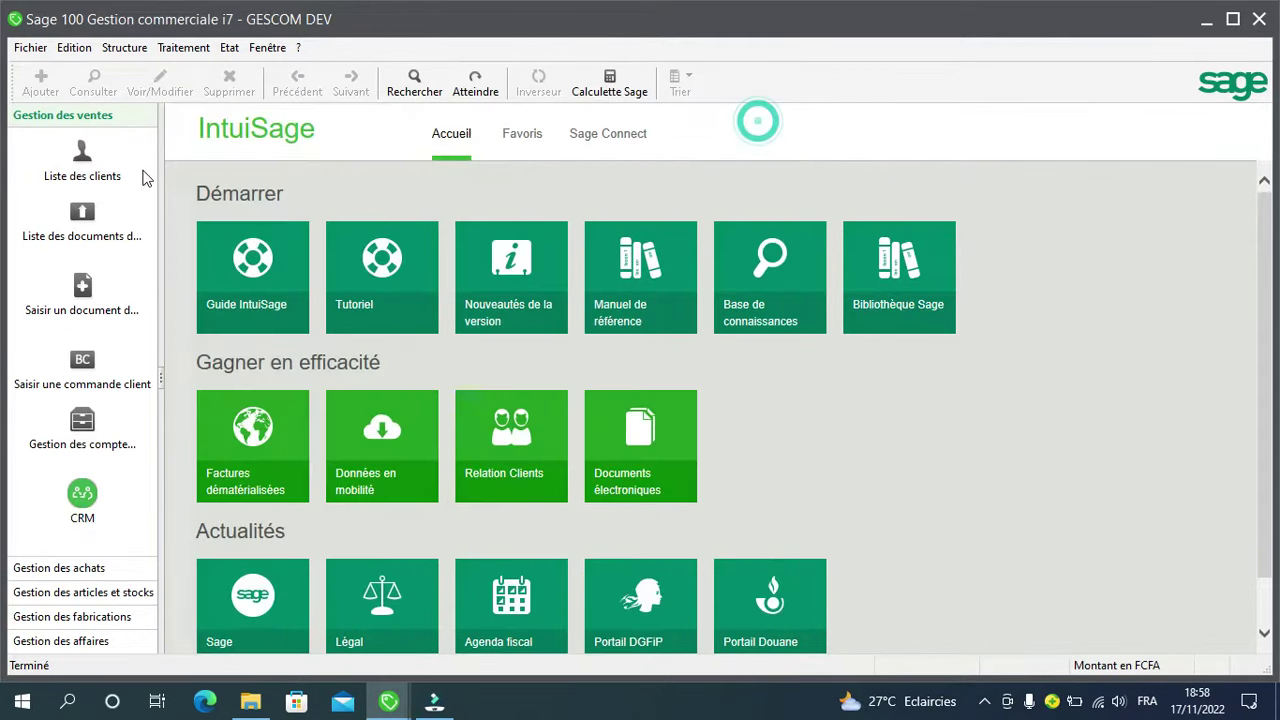
Step: Open Structure > Comptabilité > Plan comptable and start a new general account
click(111, 52)
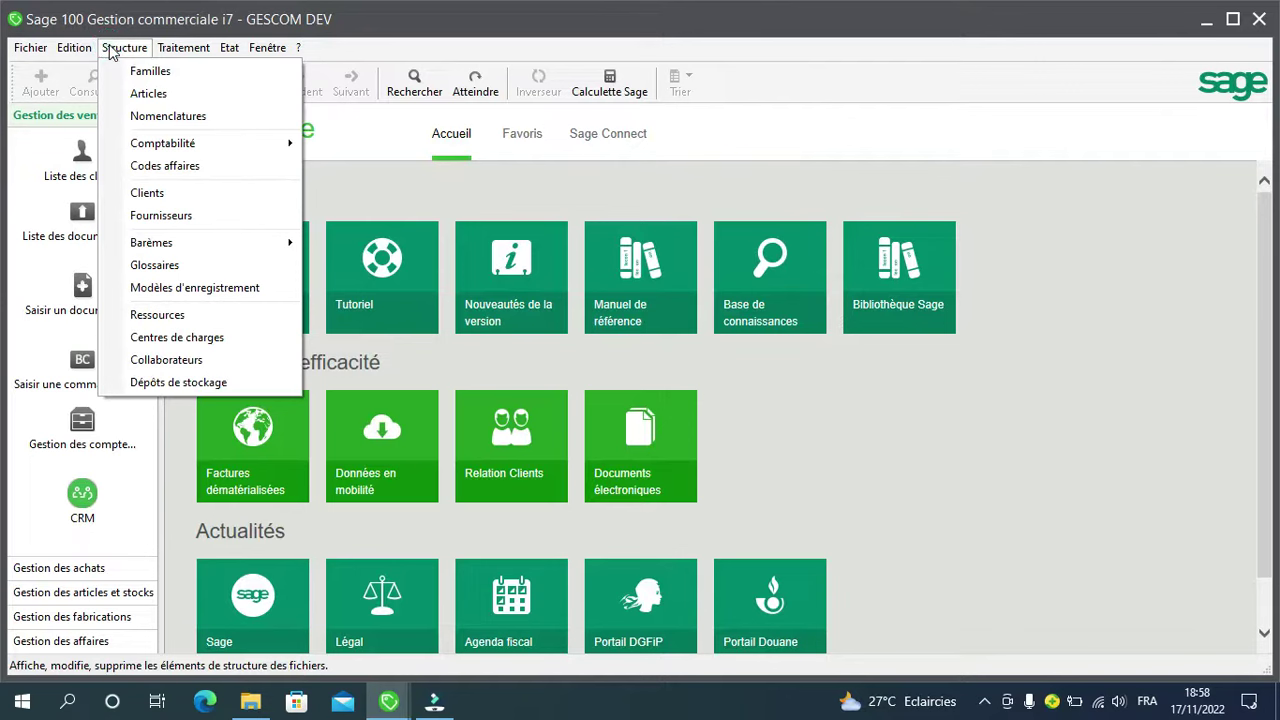
mouse_move(168, 148)
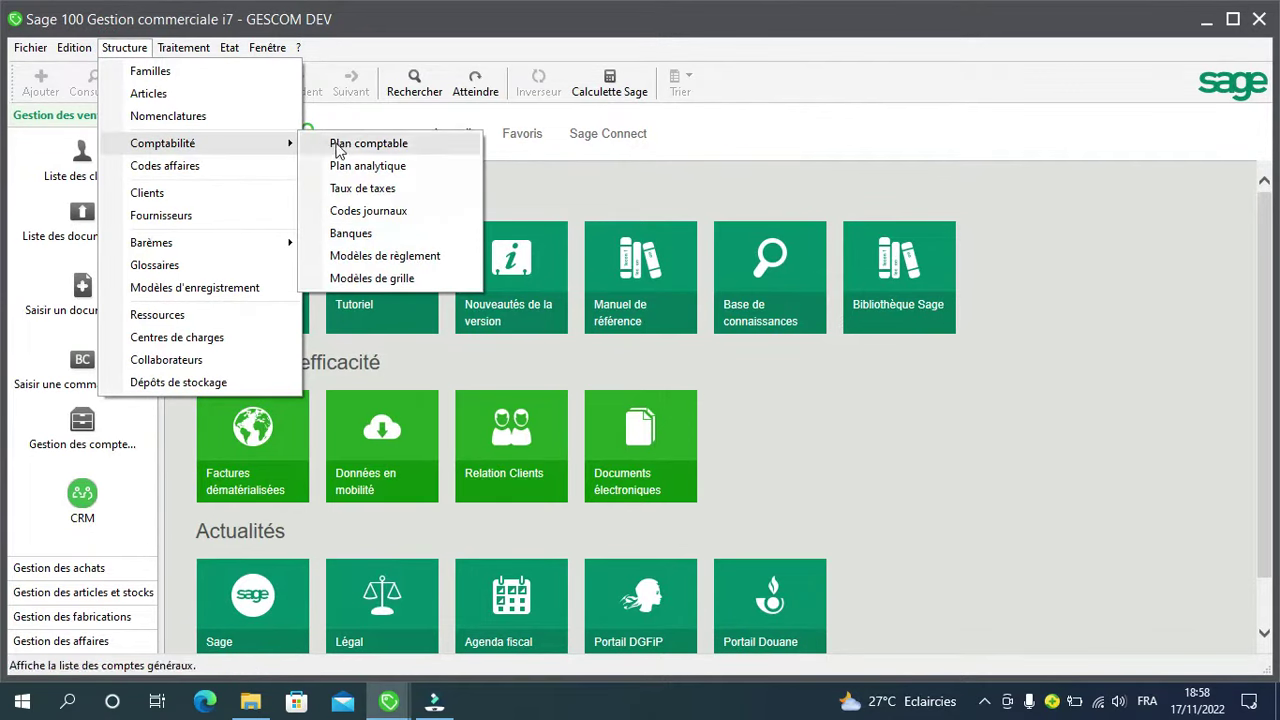
click(372, 147)
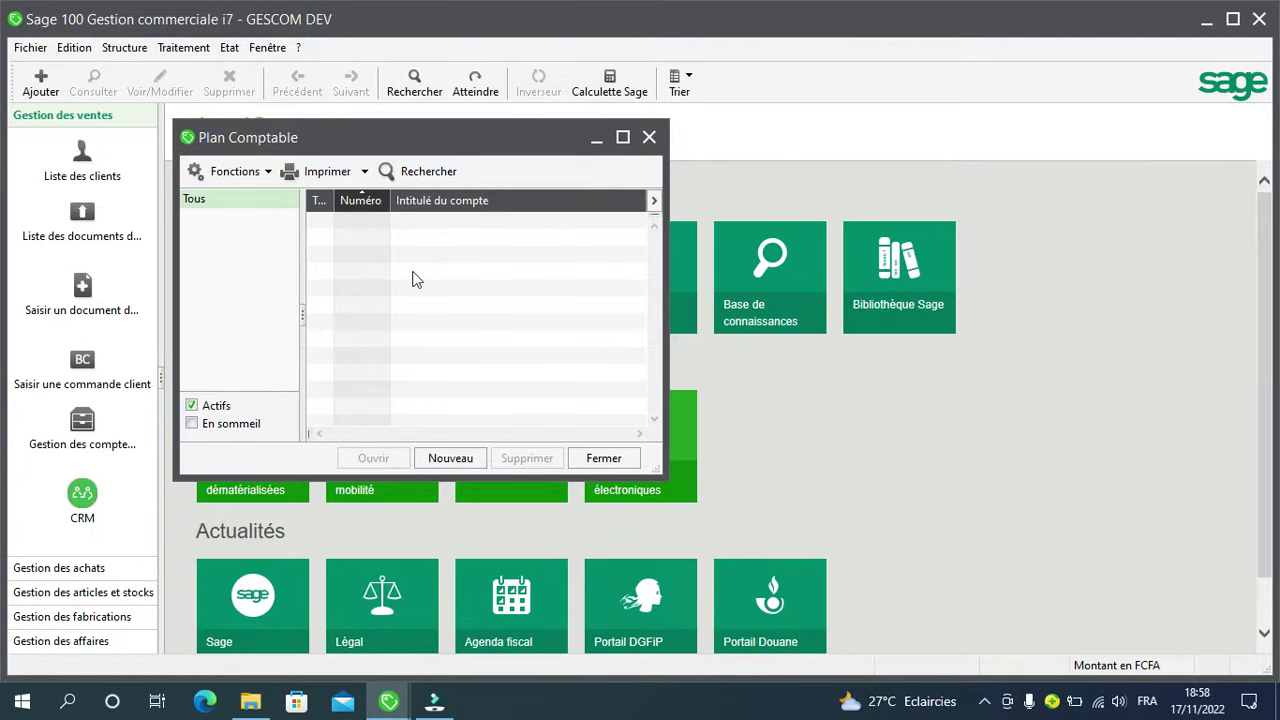
click(460, 468)
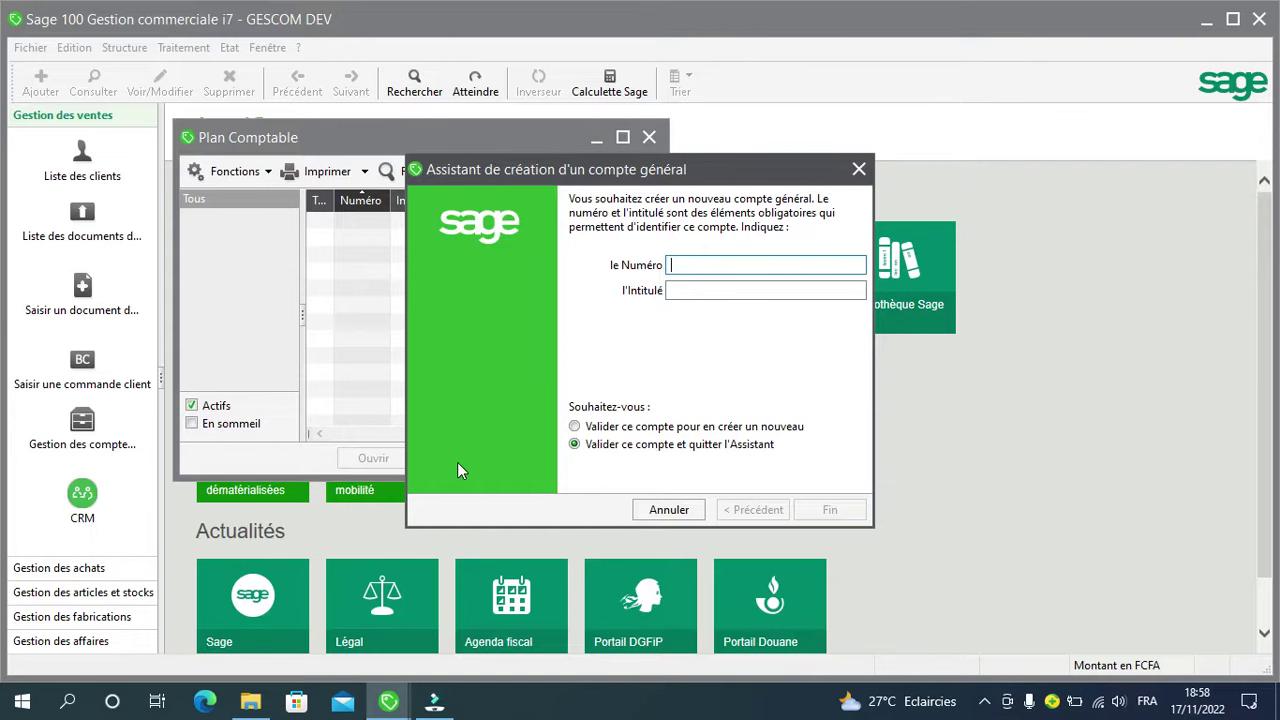
Step: Create general account 70111 titled 'Vente de Marchandise' in the wizard, fixing typos in the title
text(7)
text(0)
text(111)
text(V)
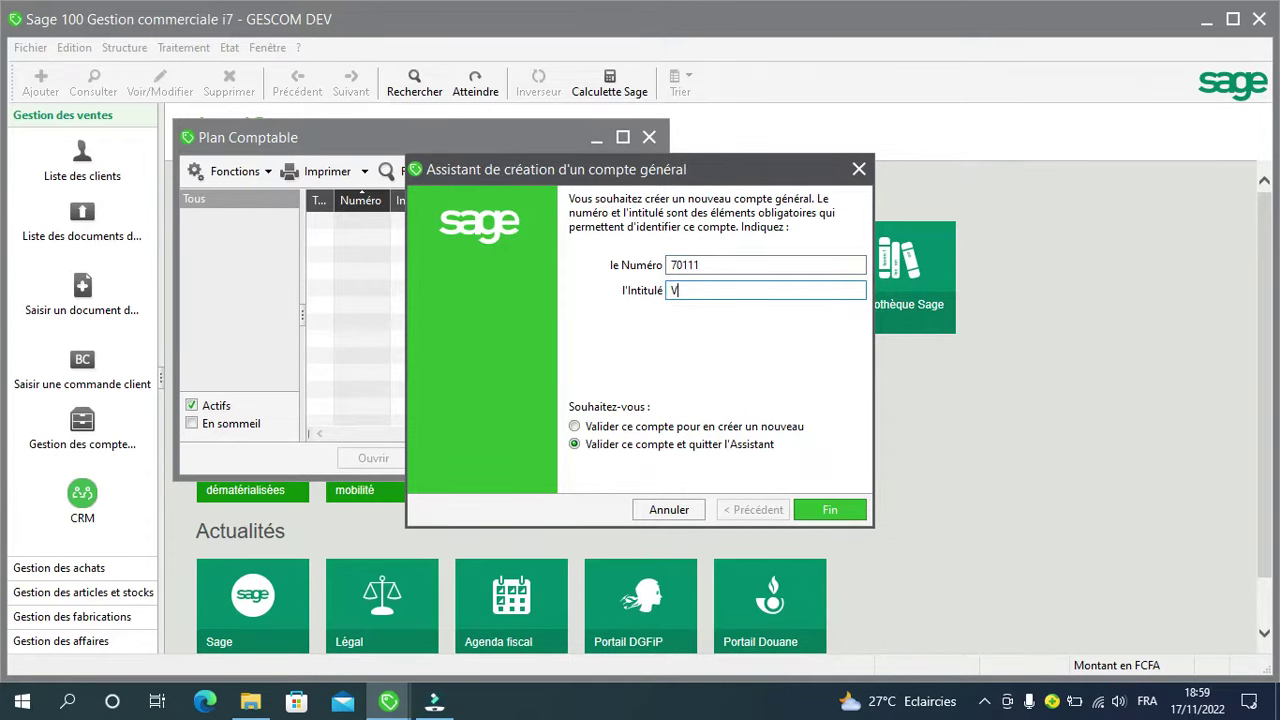
text(ente de Marchandise)
click(828, 510)
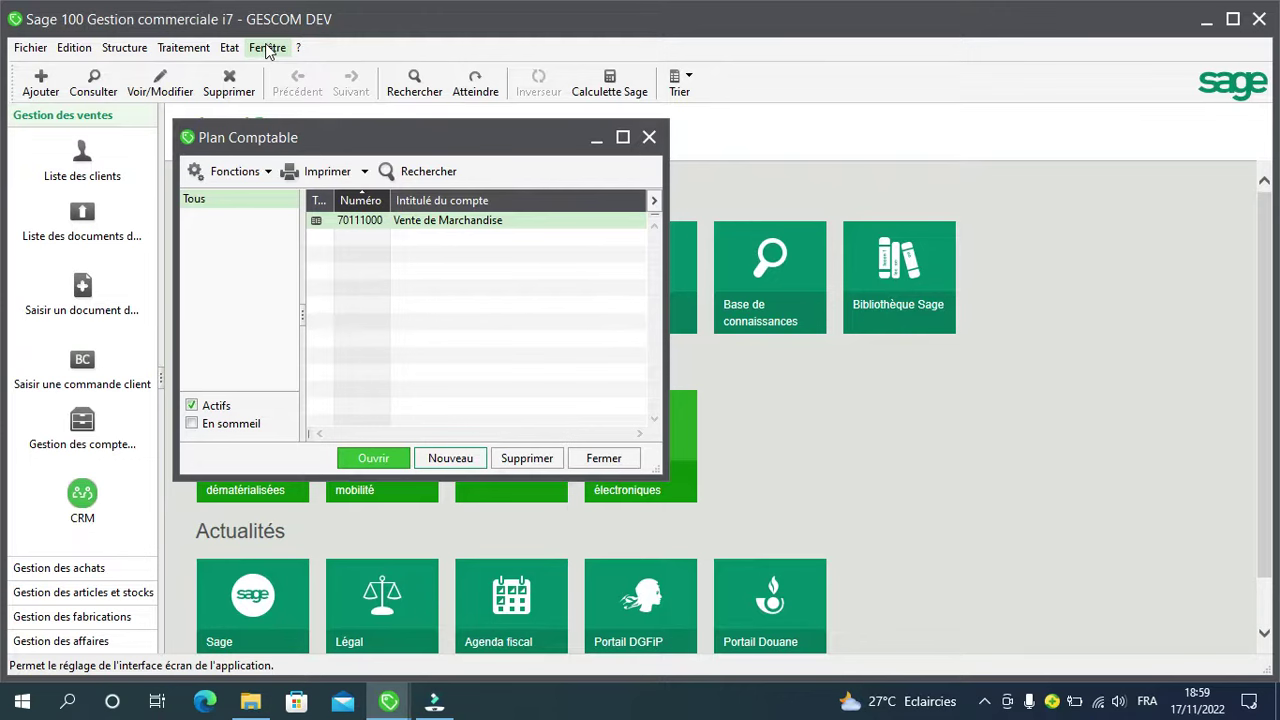
click(267, 48)
Step: Turn off Mode assistant and start a new general account in the full Compte form
click(285, 272)
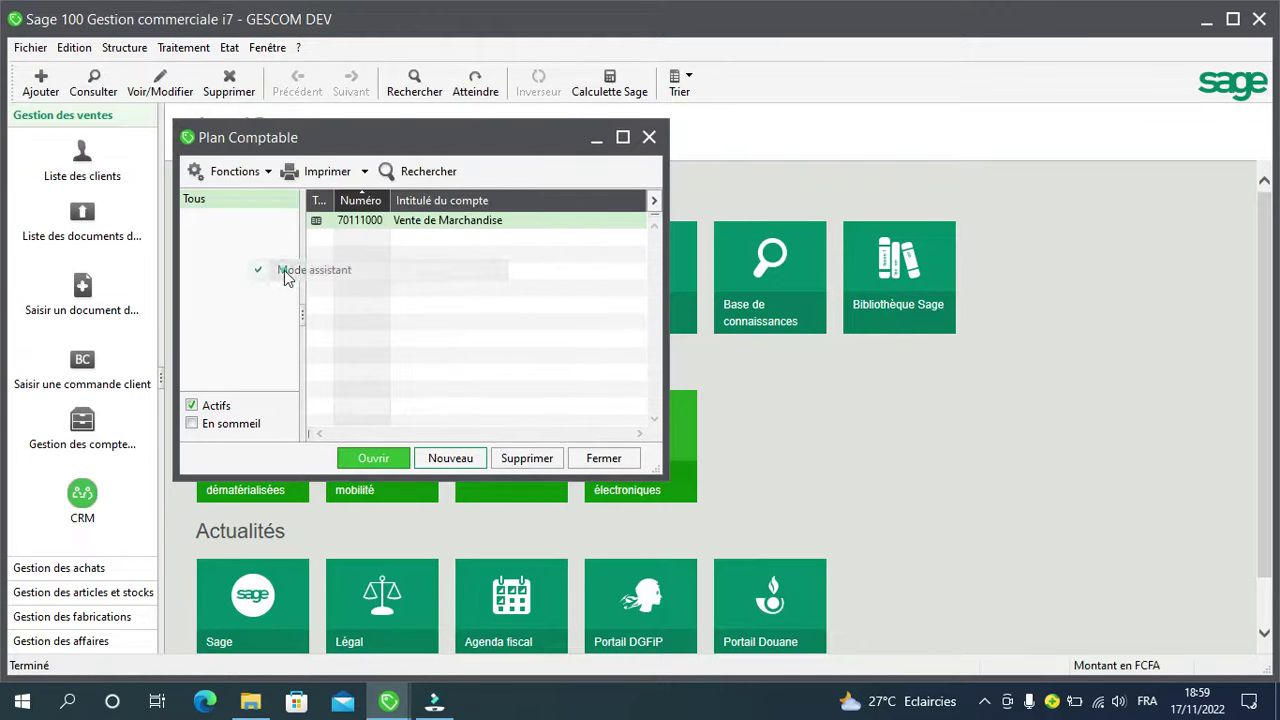
click(461, 465)
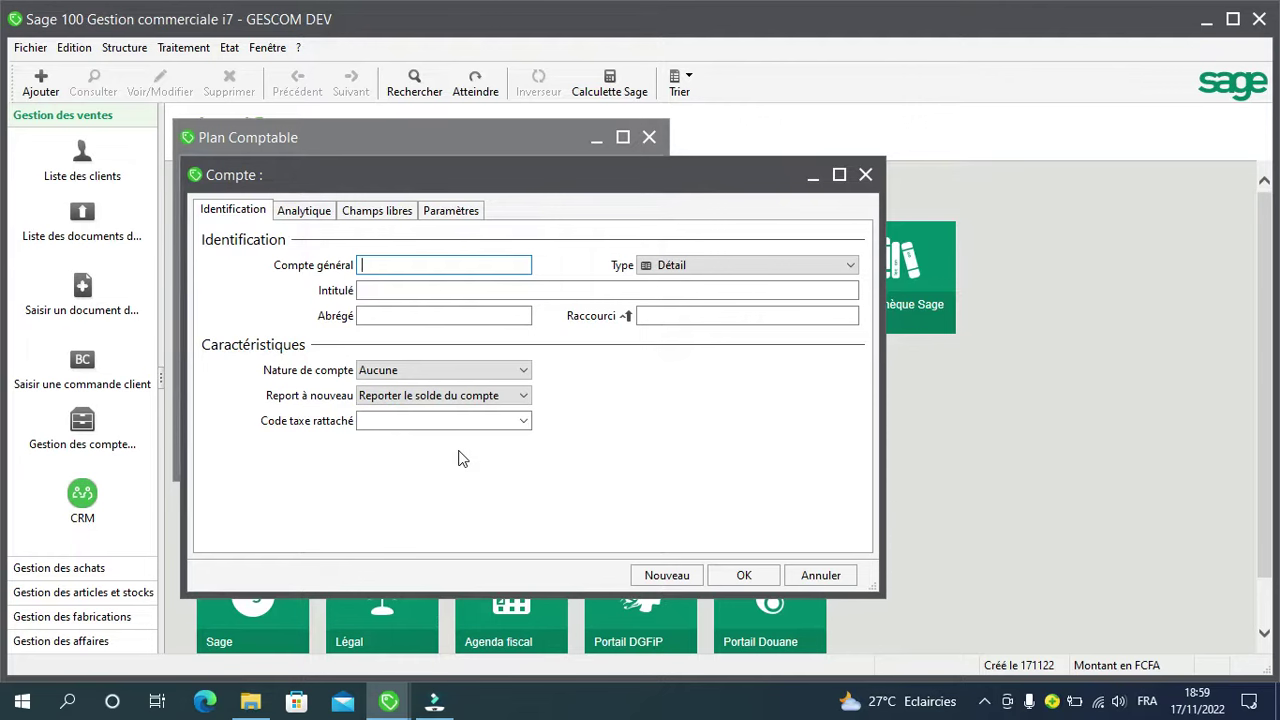
Step: Enter general account number 6011 with the title 'Achat de Marchandise'
text(6011)
key(Tab)
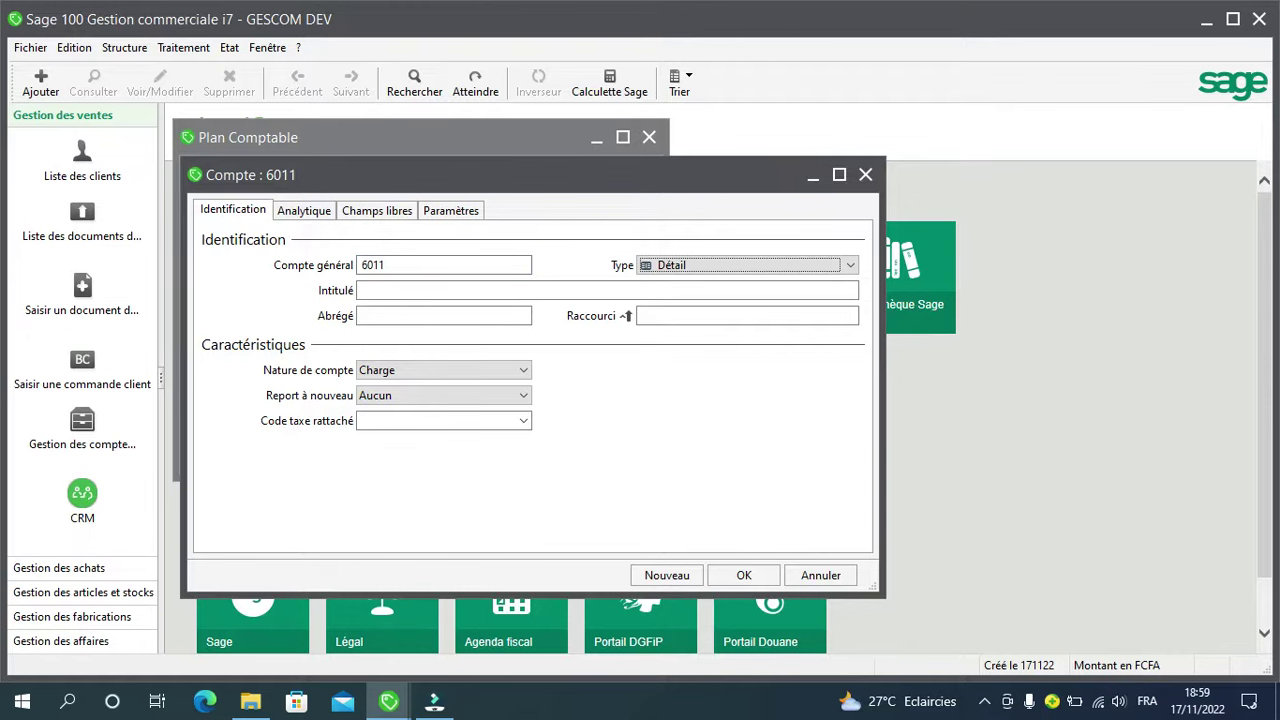
key(Tab)
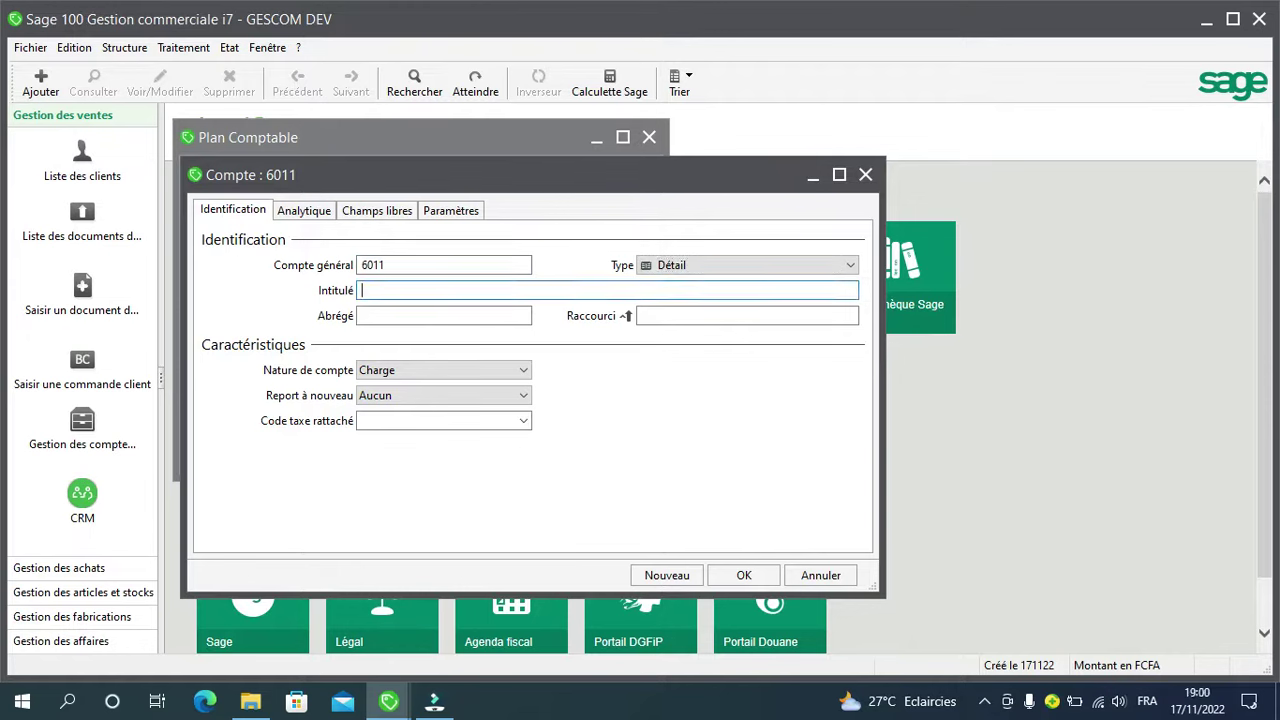
text(Achat de Mar)
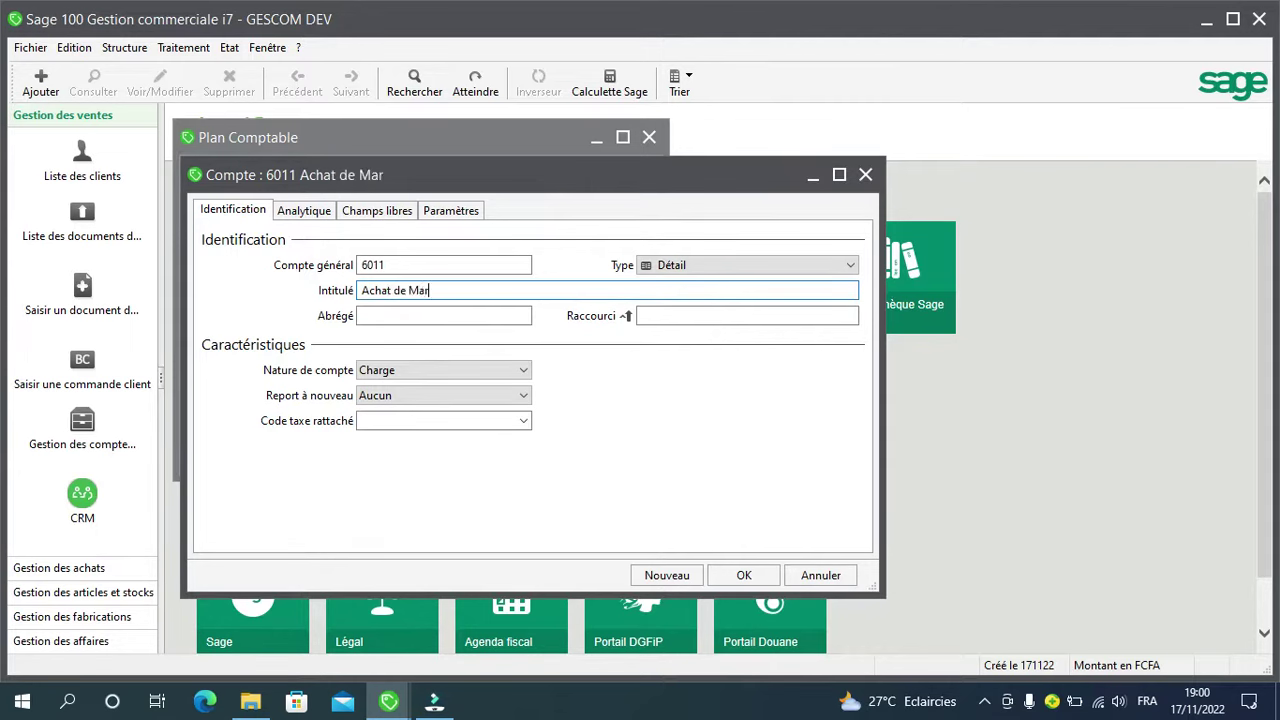
text(chandise)
key(Tab)
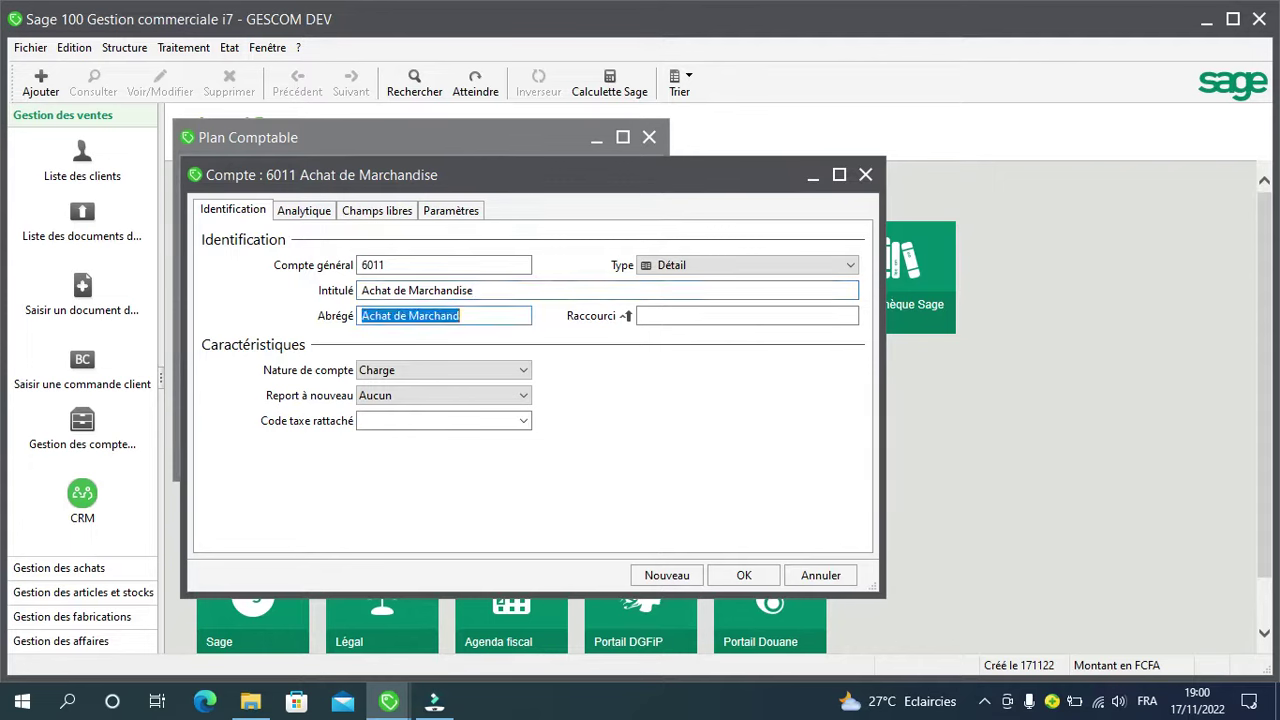
Step: Set Report à nouveau to 'Reporter le solde du compte' and save the account
click(747, 315)
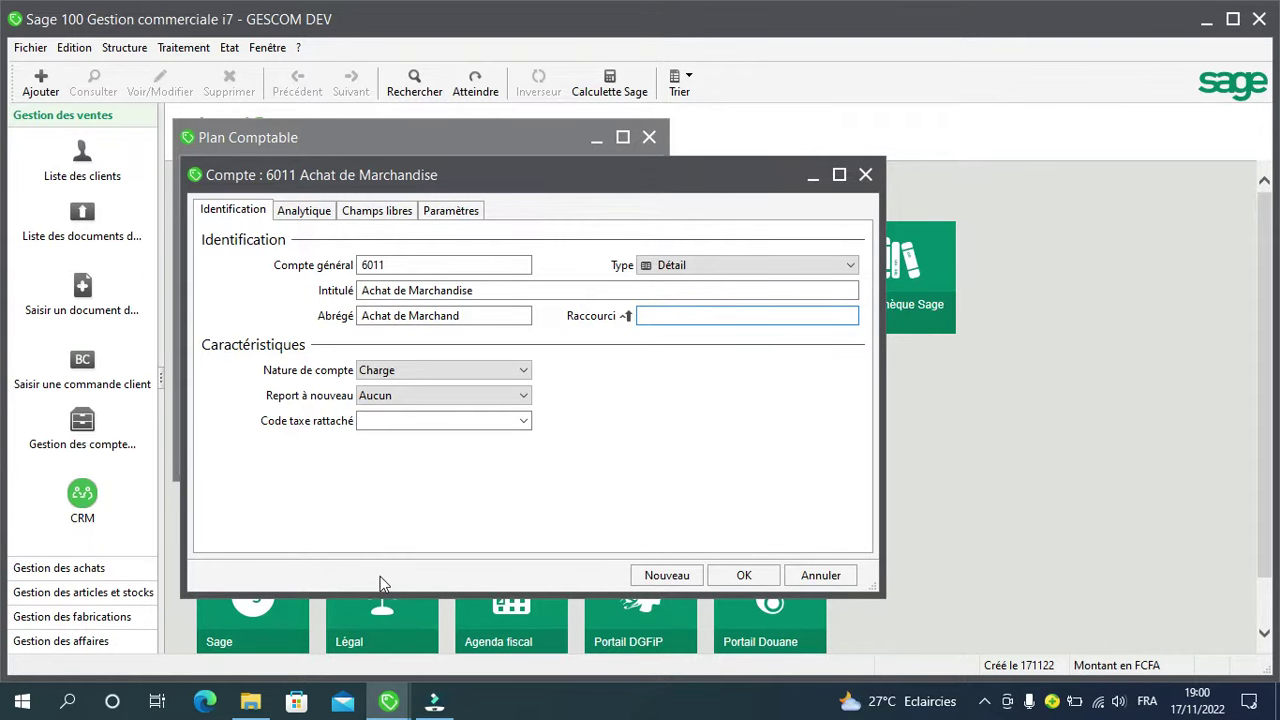
key(Tab)
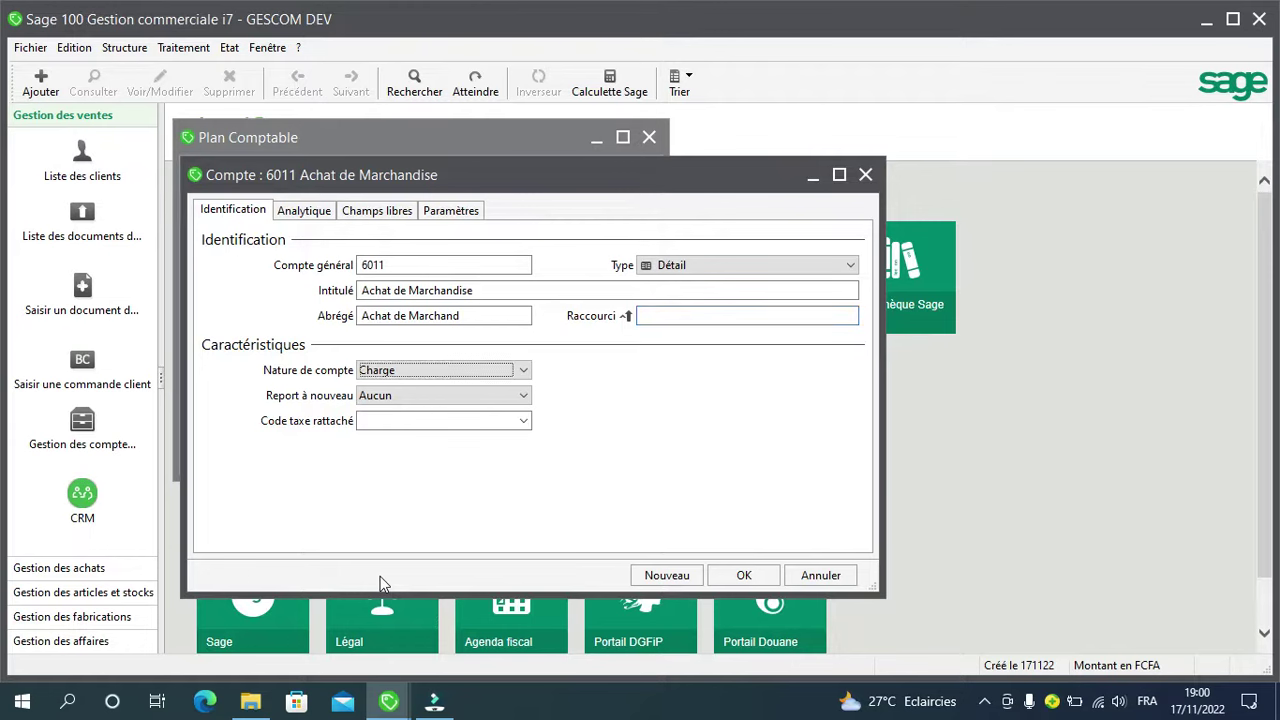
key(Tab)
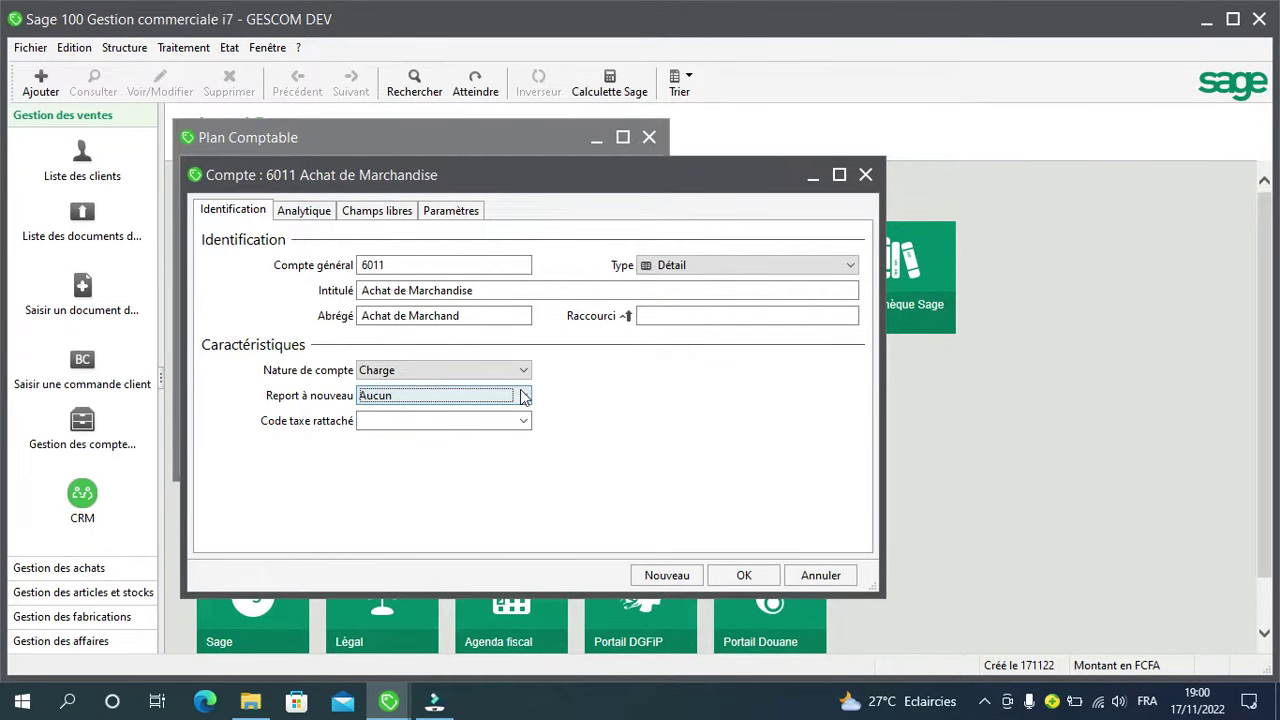
click(522, 396)
click(476, 432)
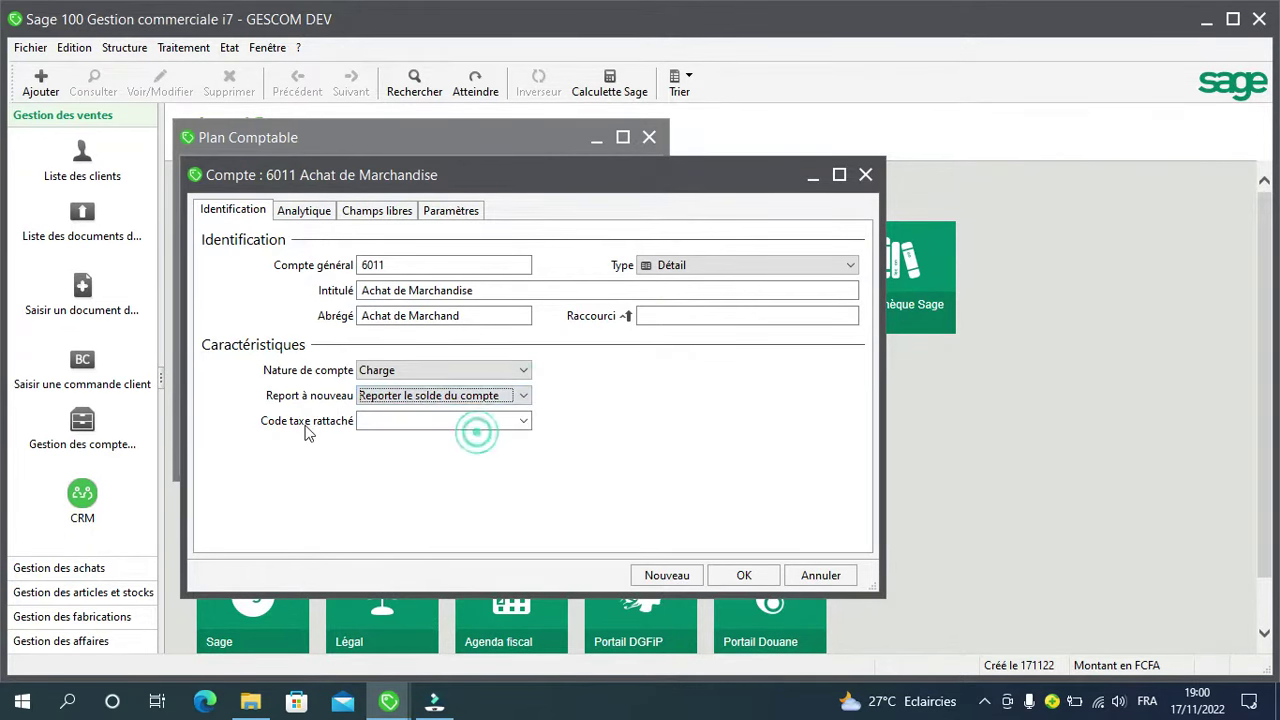
key(Tab)
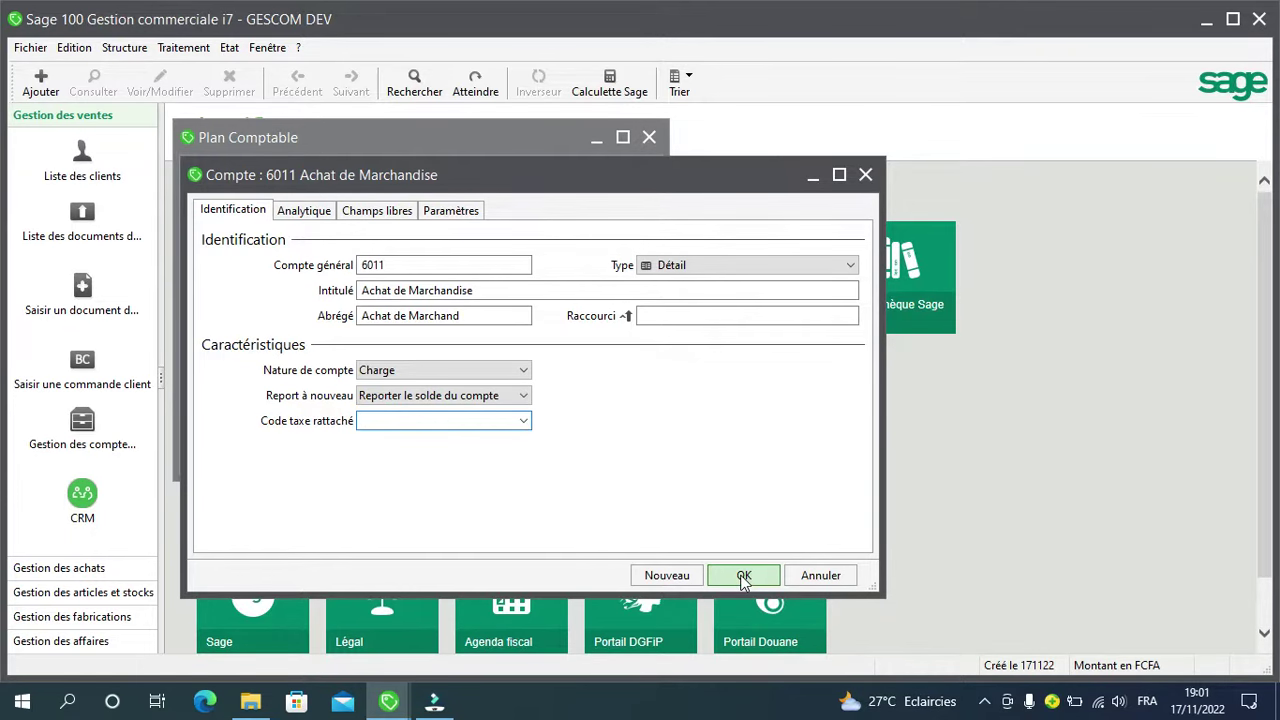
click(743, 578)
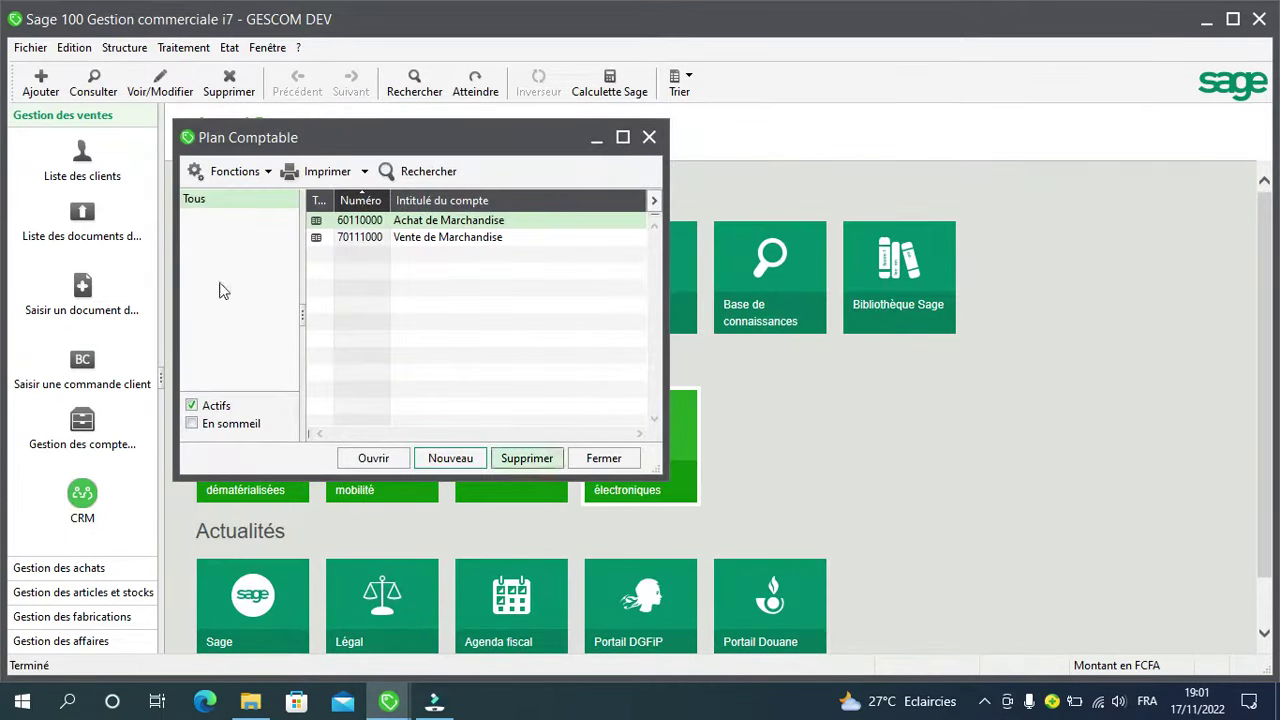